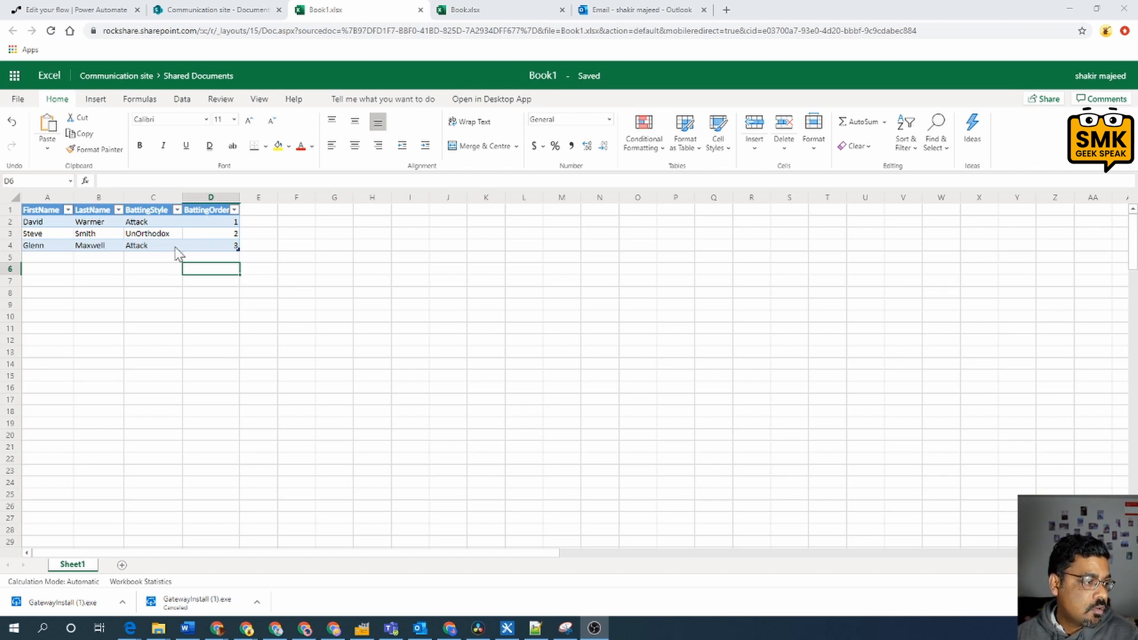
- Switch to Power Automate and create an instant flow named "Copy Paster Values in another Excel" with the "Manually trigger a flow" trigger
{"action": "left_click", "coordinate": [493, 11]}
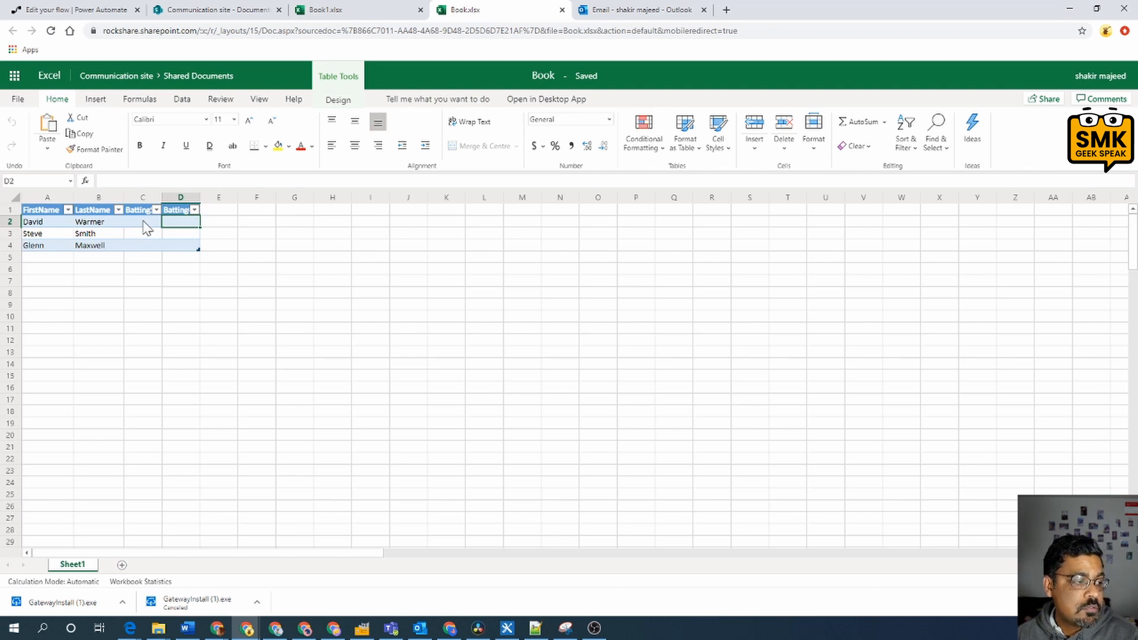
{"action": "left_click", "coordinate": [361, 10]}
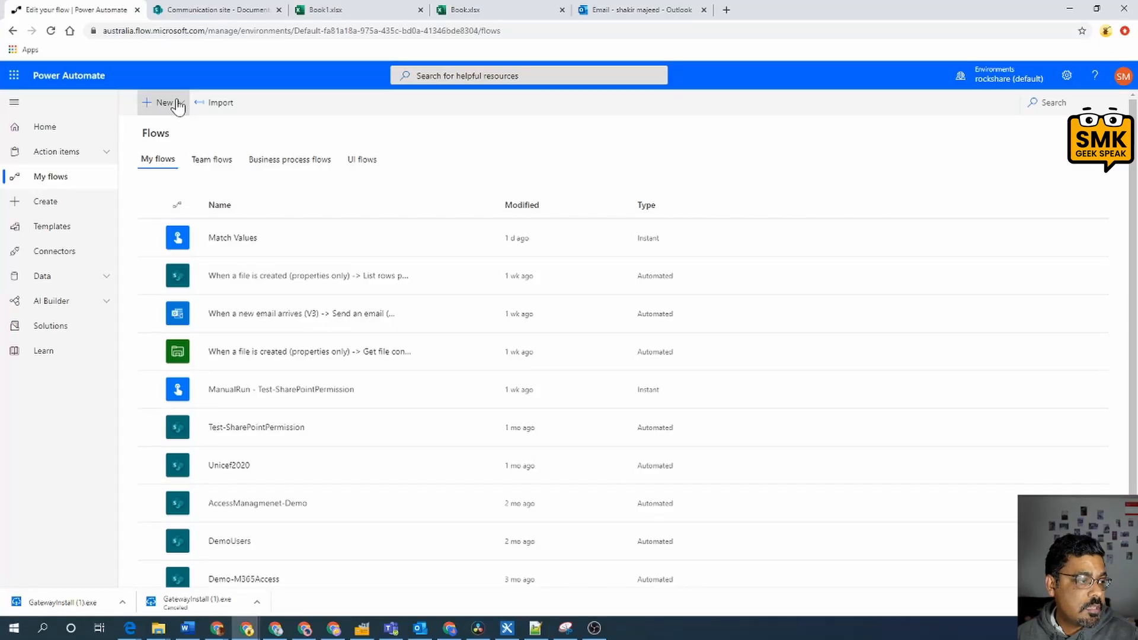
{"action": "left_click", "coordinate": [178, 104]}
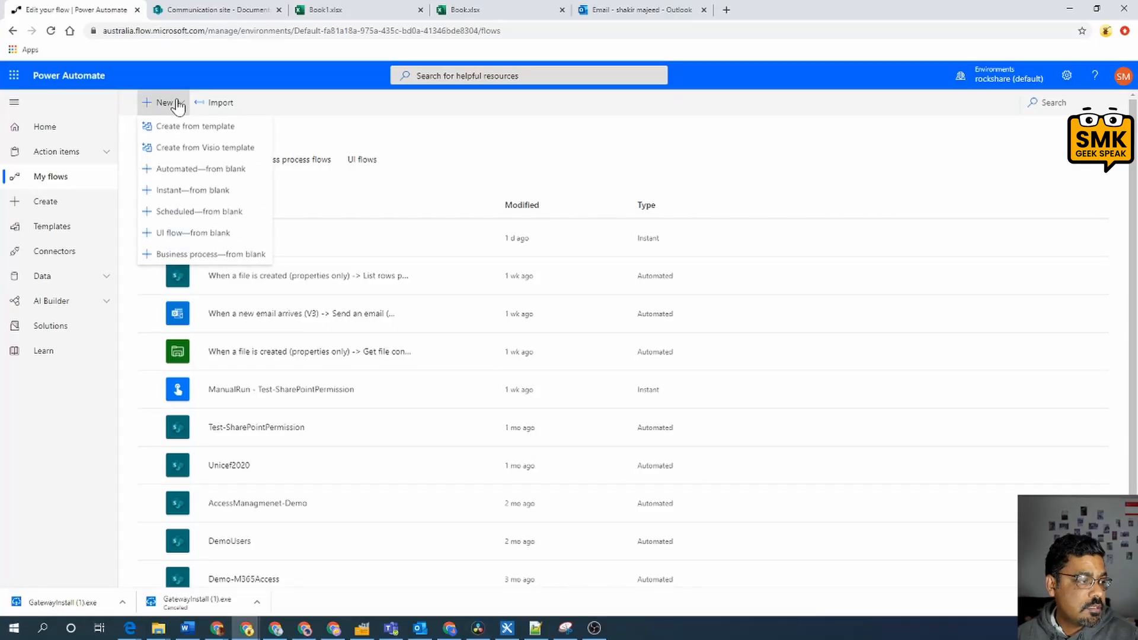
{"action": "left_click", "coordinate": [202, 191]}
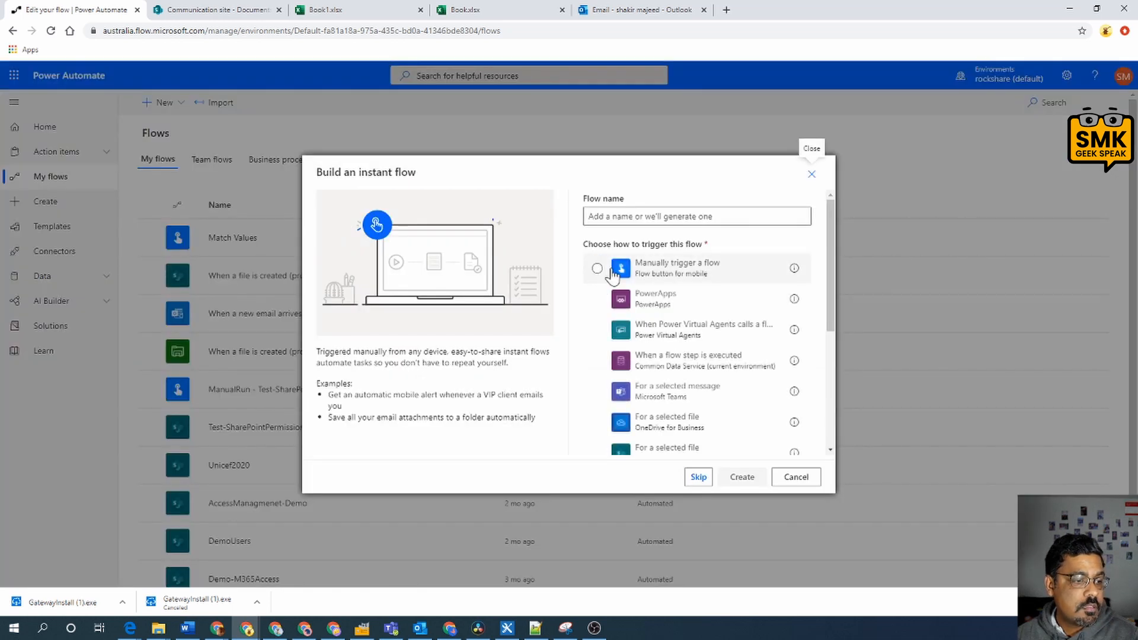
{"action": "left_click", "coordinate": [604, 271]}
{"action": "left_click", "coordinate": [712, 218]}
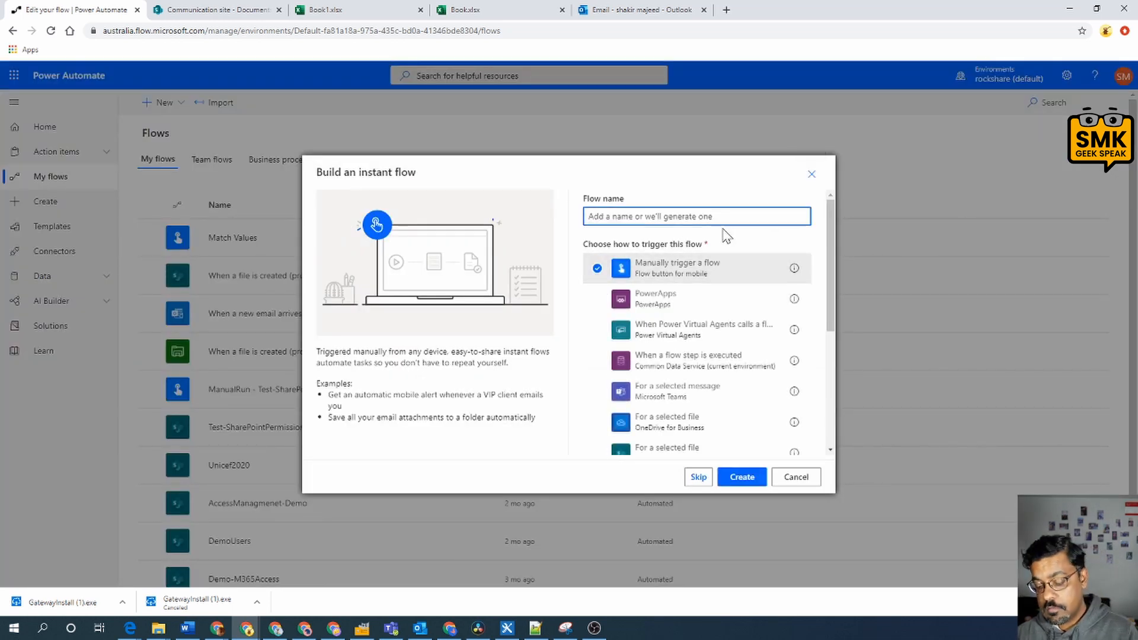
{"action": "type", "text": "Copy Values in another Excel"}
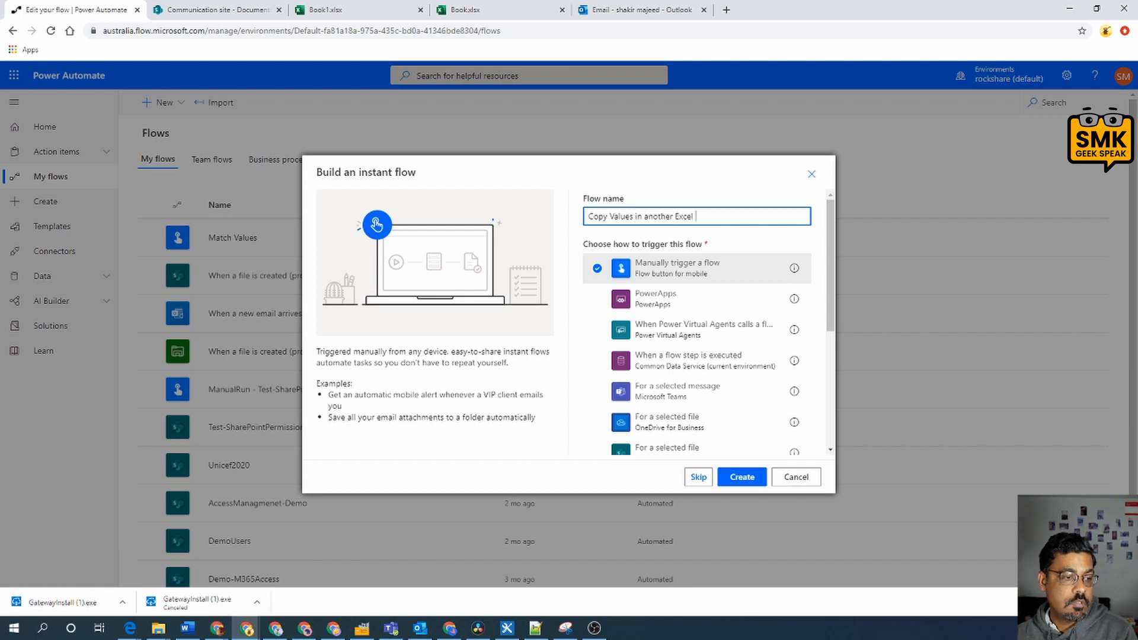
{"action": "type", "text": "Paster"}
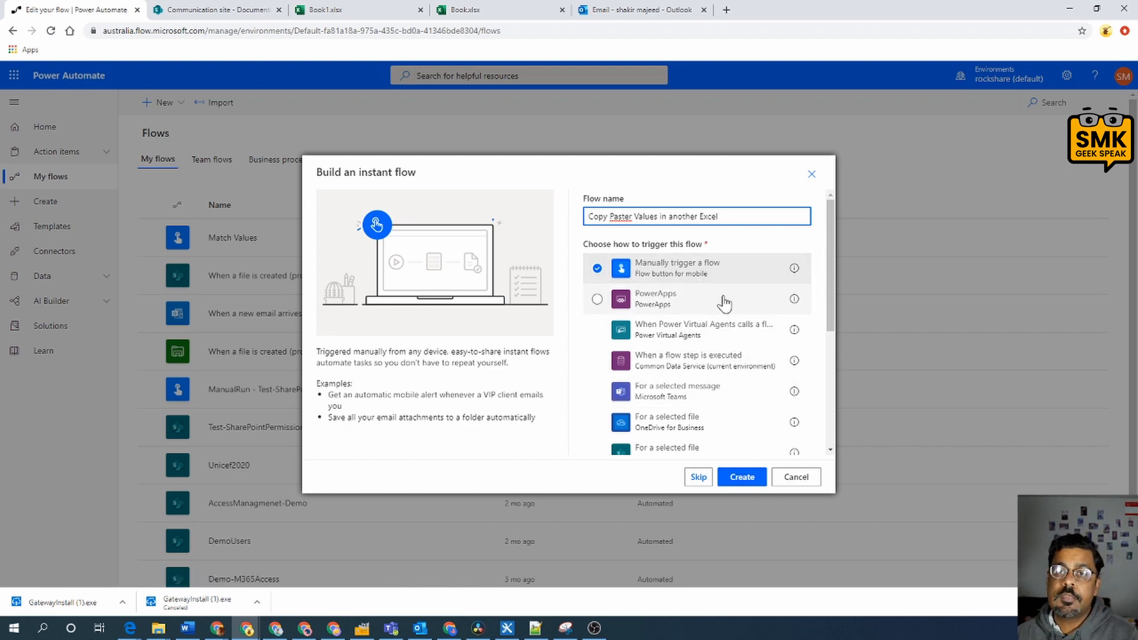
{"action": "left_click", "coordinate": [742, 476]}
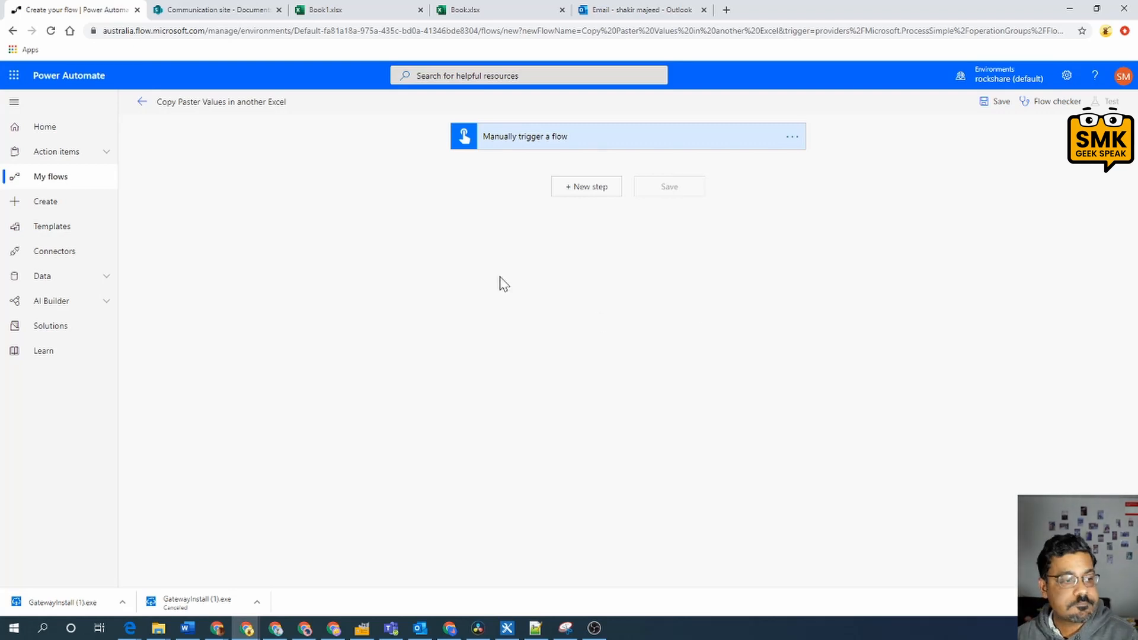
- Add the Excel Online (Business) action "List rows present in a table" after the manual trigger
{"action": "left_click", "coordinate": [605, 191]}
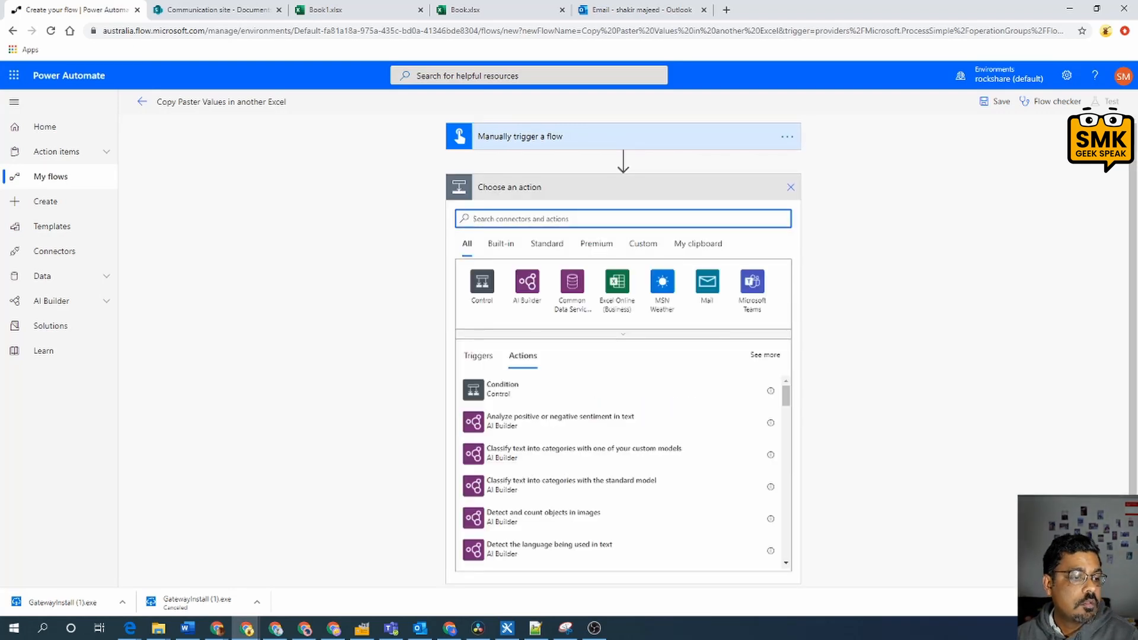
{"action": "left_click", "coordinate": [356, 9]}
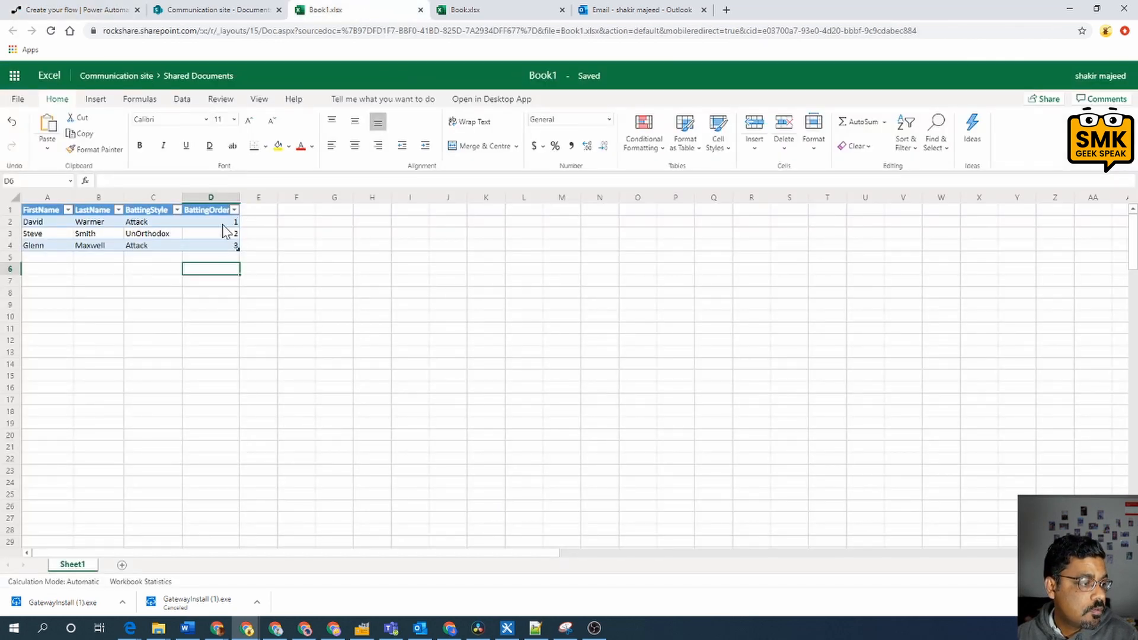
{"action": "left_click", "coordinate": [102, 9]}
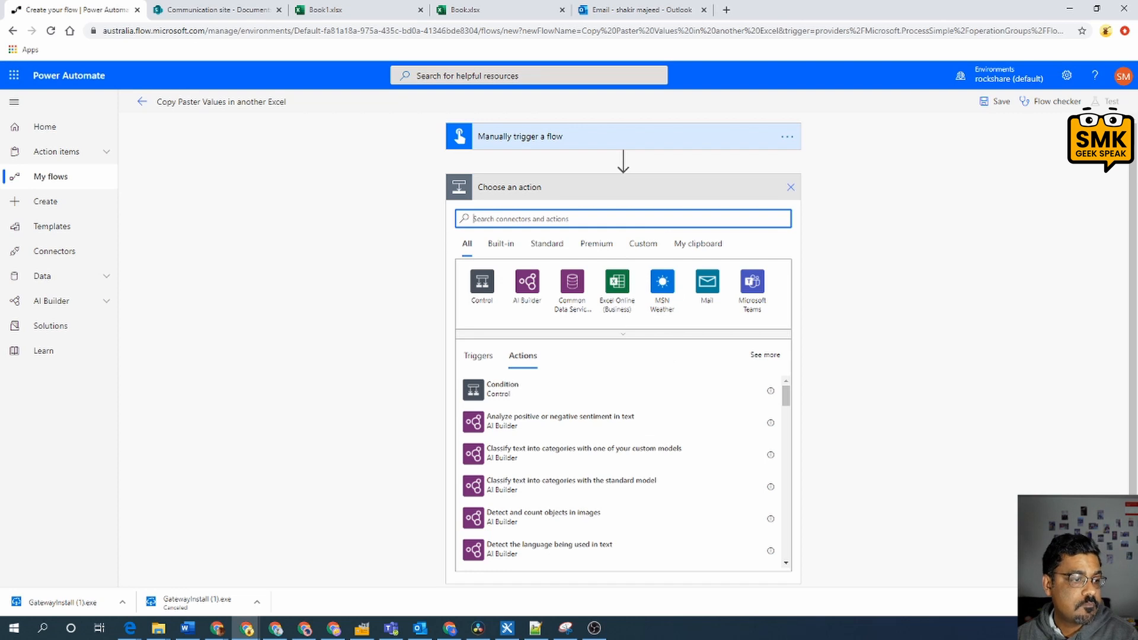
{"action": "type", "text": "l"}
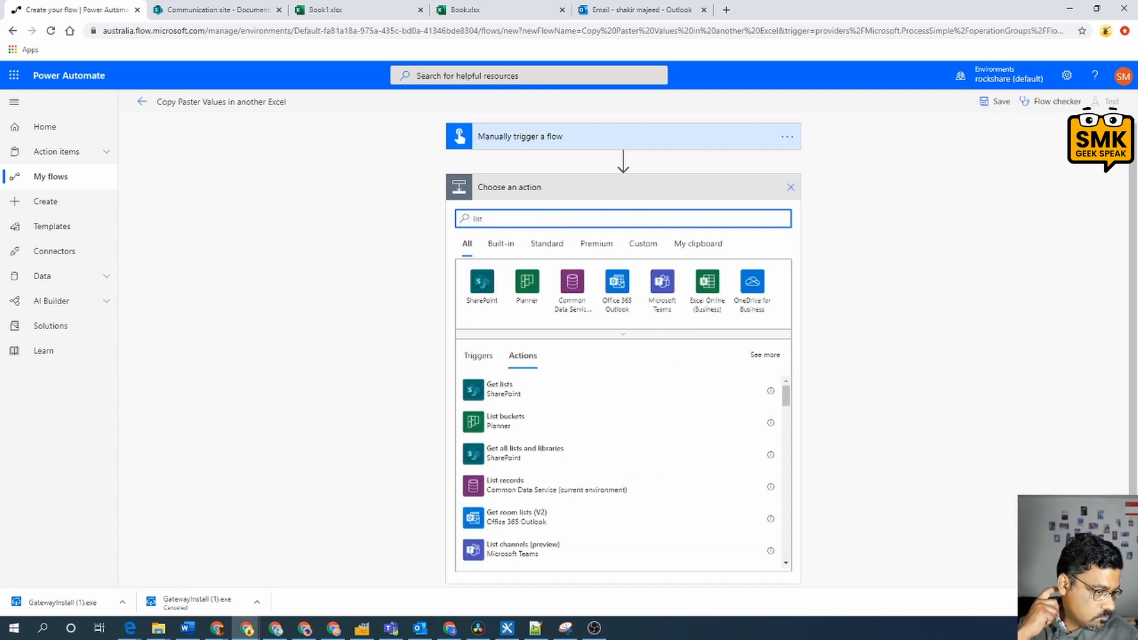
{"action": "type", "text": "ist"}
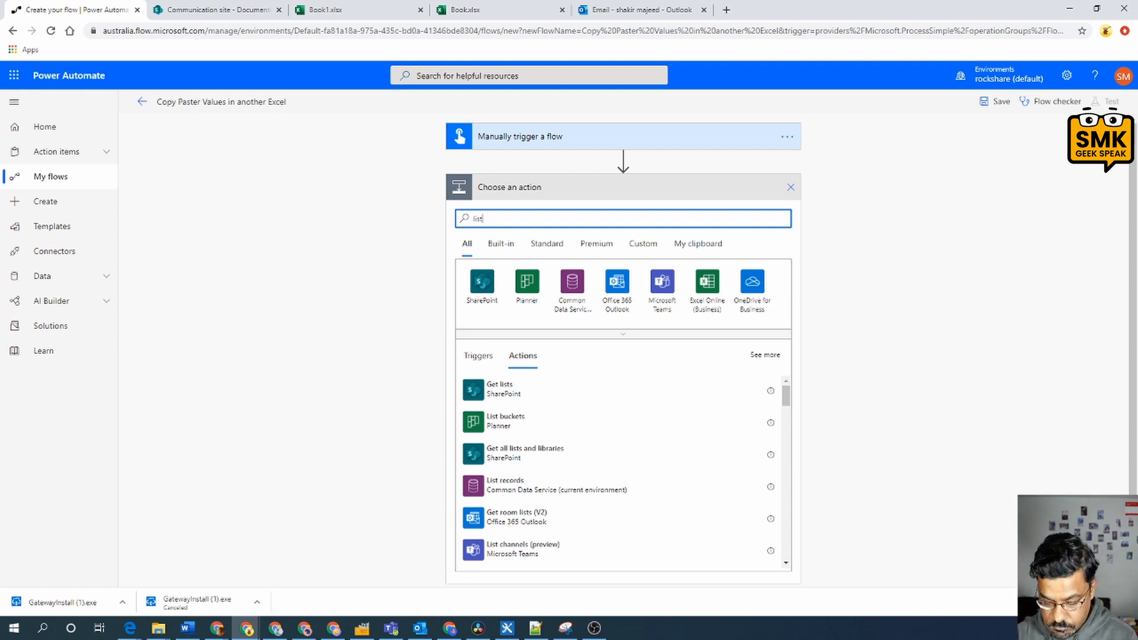
{"action": "type", "text": " ri"}
{"action": "type", "text": "ows"}
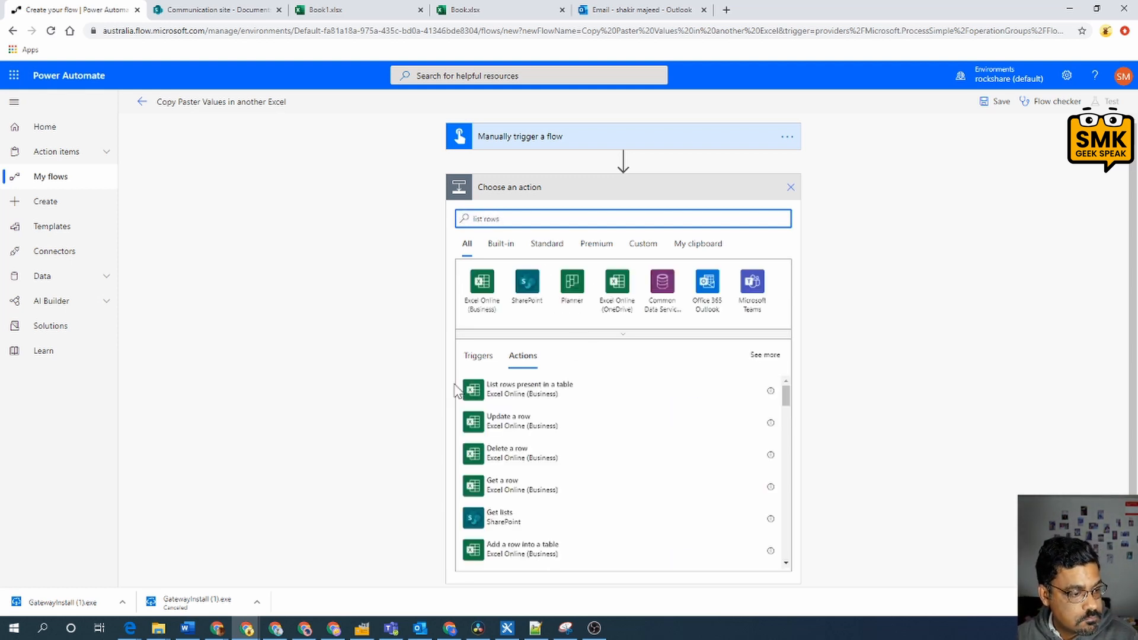
{"action": "left_click", "coordinate": [564, 392]}
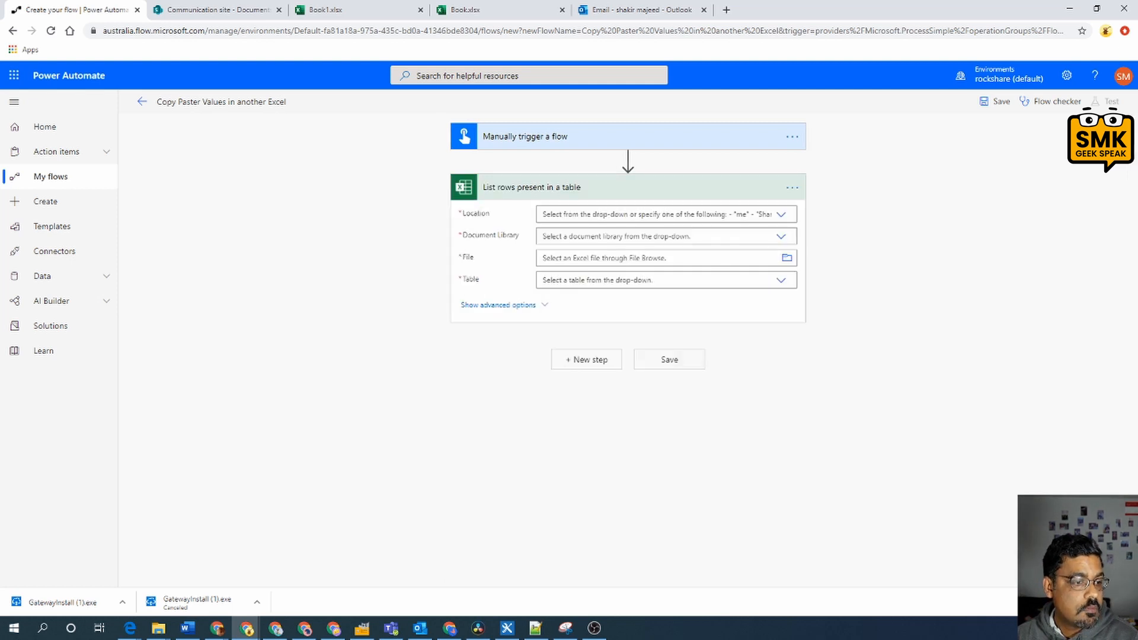
- Point the first list-rows action to SharePoint Site - Communication site, Documents library, file Book1.xlsx and table Table1
{"action": "left_click", "coordinate": [781, 236]}
{"action": "left_click", "coordinate": [783, 216]}
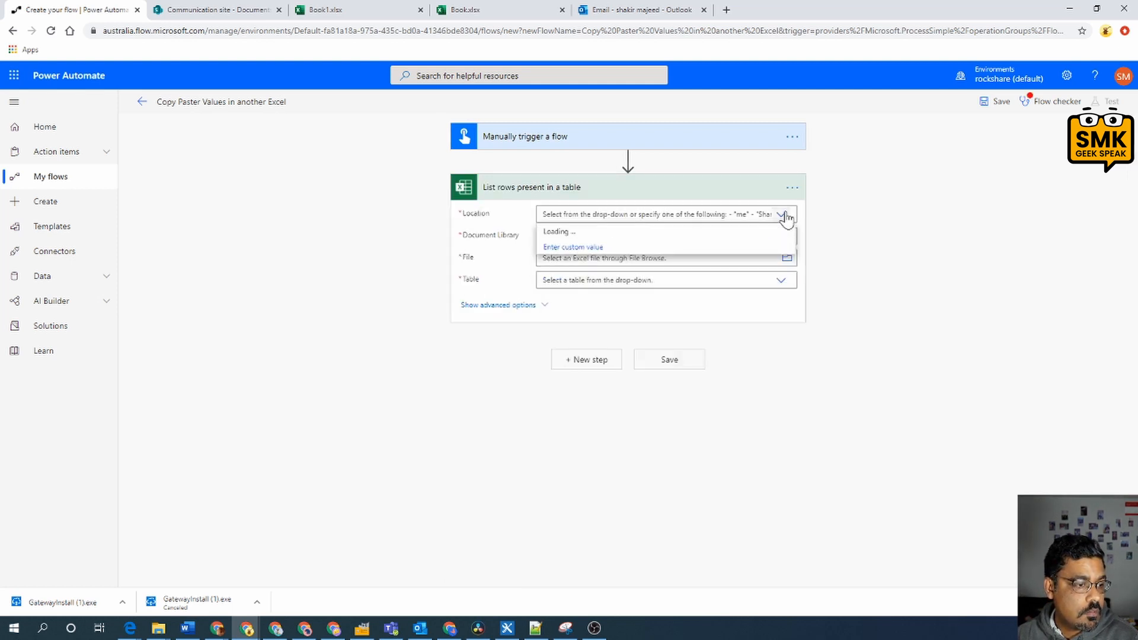
{"action": "scroll", "coordinate": [671, 346], "scroll_direction": "down", "scroll_amount": 5}
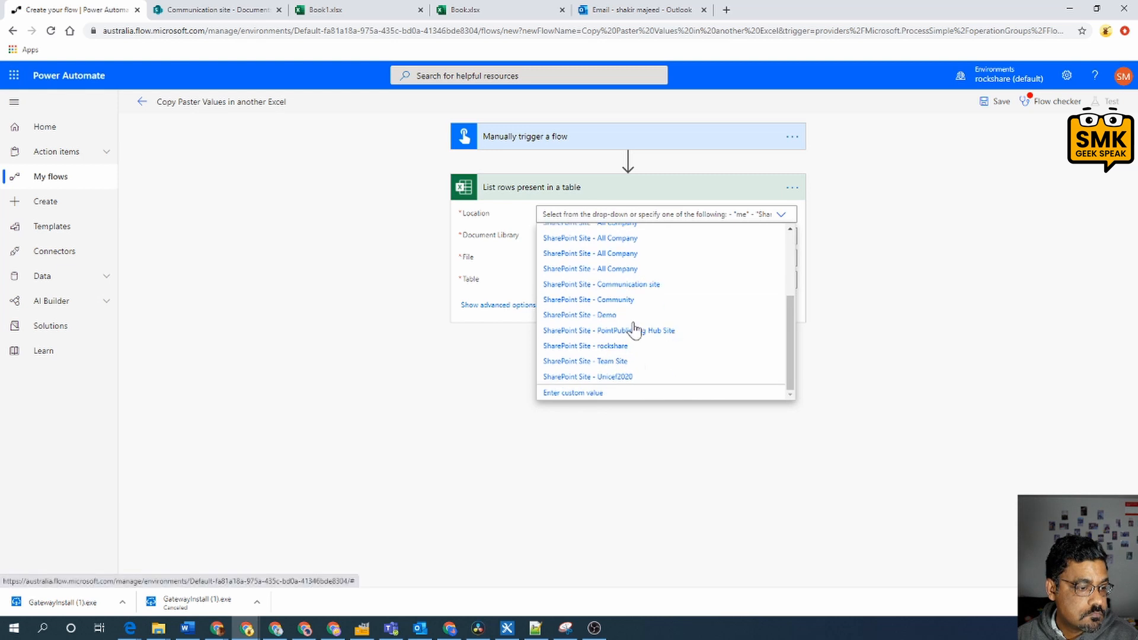
{"action": "left_click", "coordinate": [735, 282]}
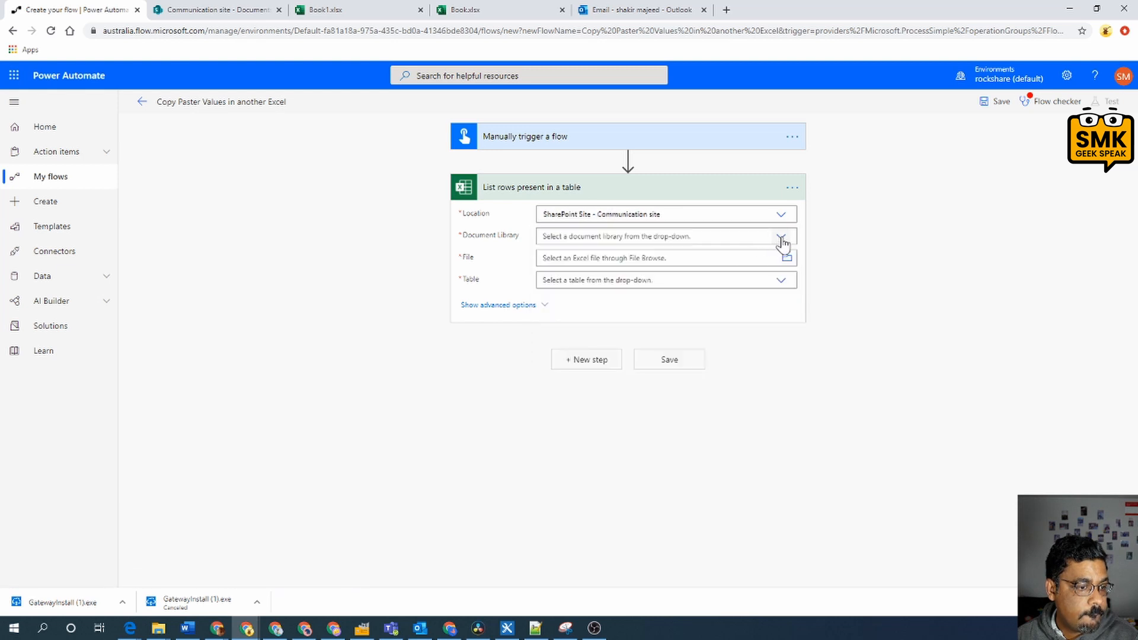
{"action": "left_click", "coordinate": [782, 237]}
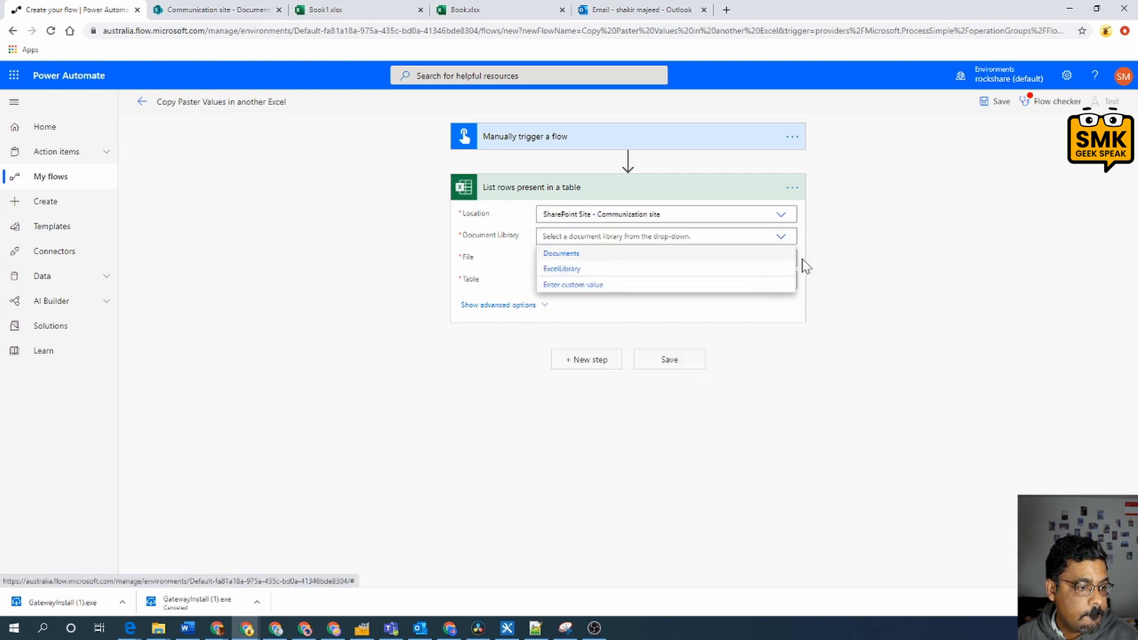
{"action": "left_click", "coordinate": [780, 254]}
{"action": "left_click", "coordinate": [787, 258]}
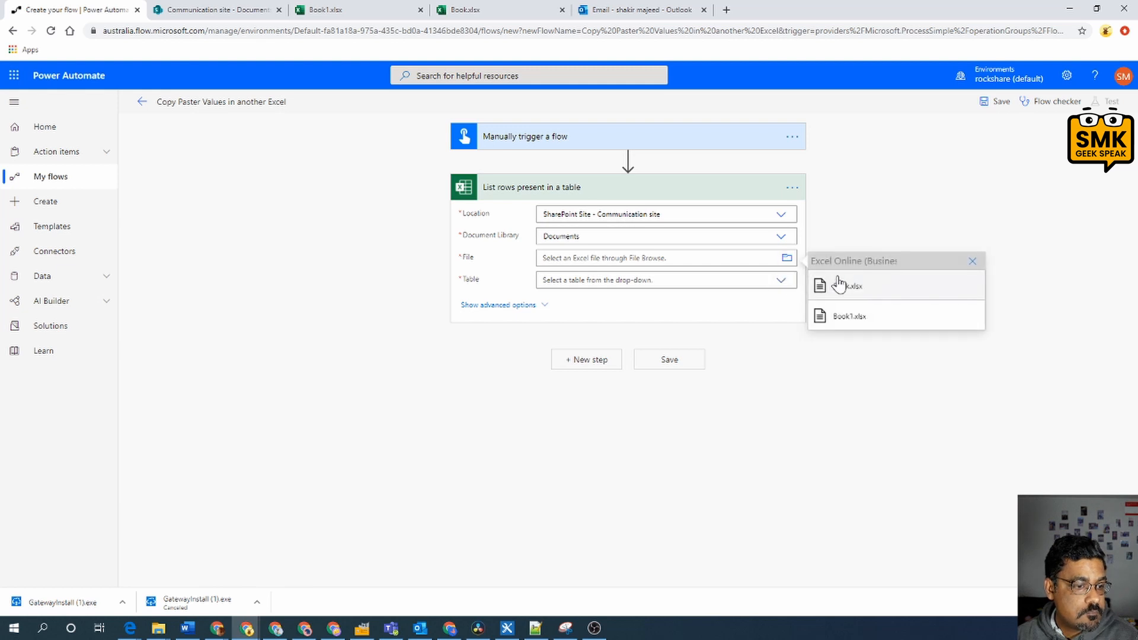
{"action": "left_click", "coordinate": [843, 313]}
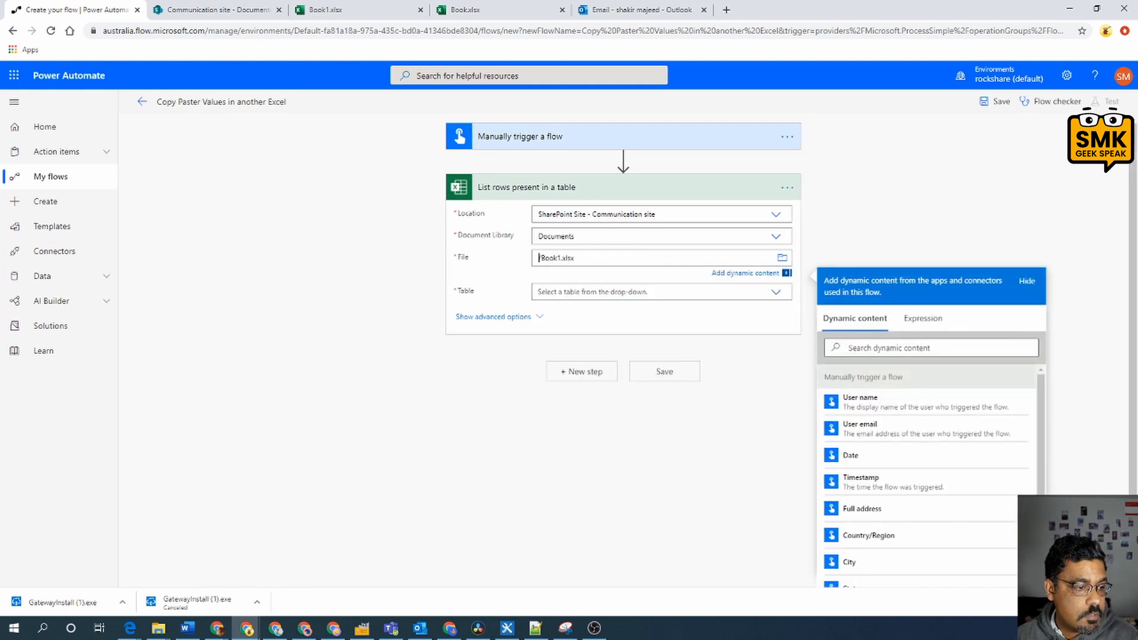
{"action": "left_click", "coordinate": [775, 293]}
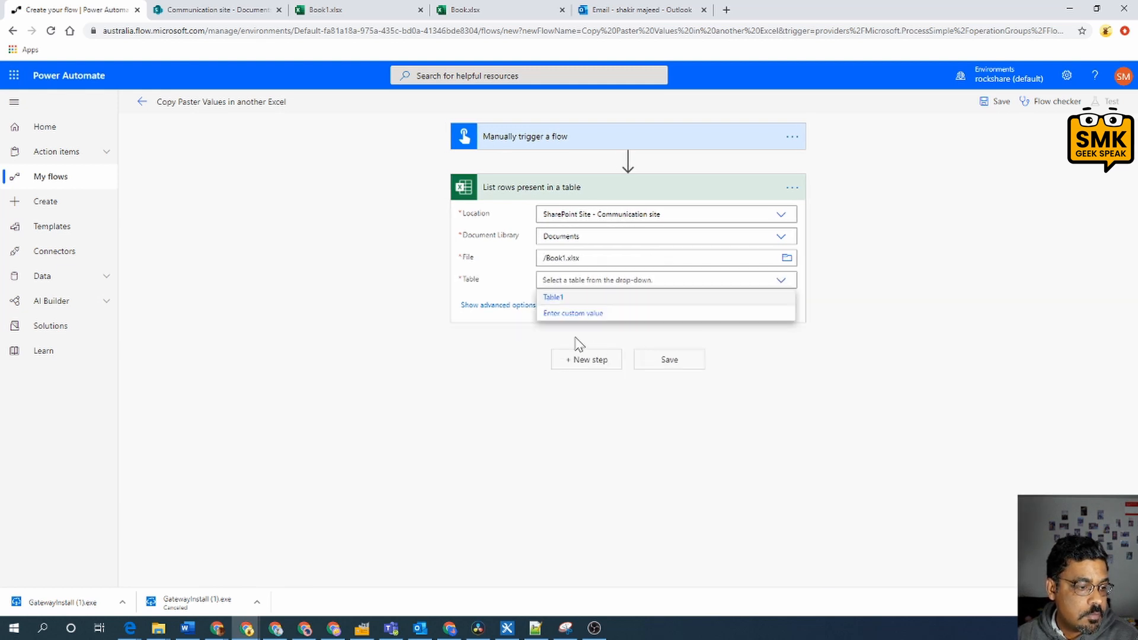
{"action": "left_click", "coordinate": [574, 299]}
{"action": "left_click", "coordinate": [792, 188]}
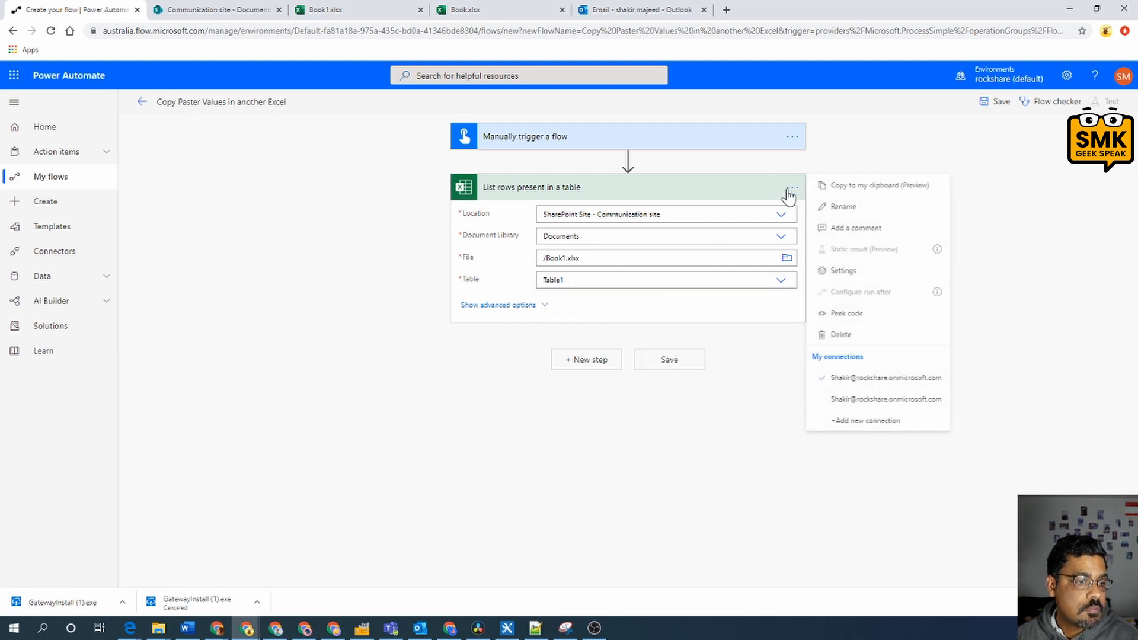
{"action": "left_click", "coordinate": [729, 374]}
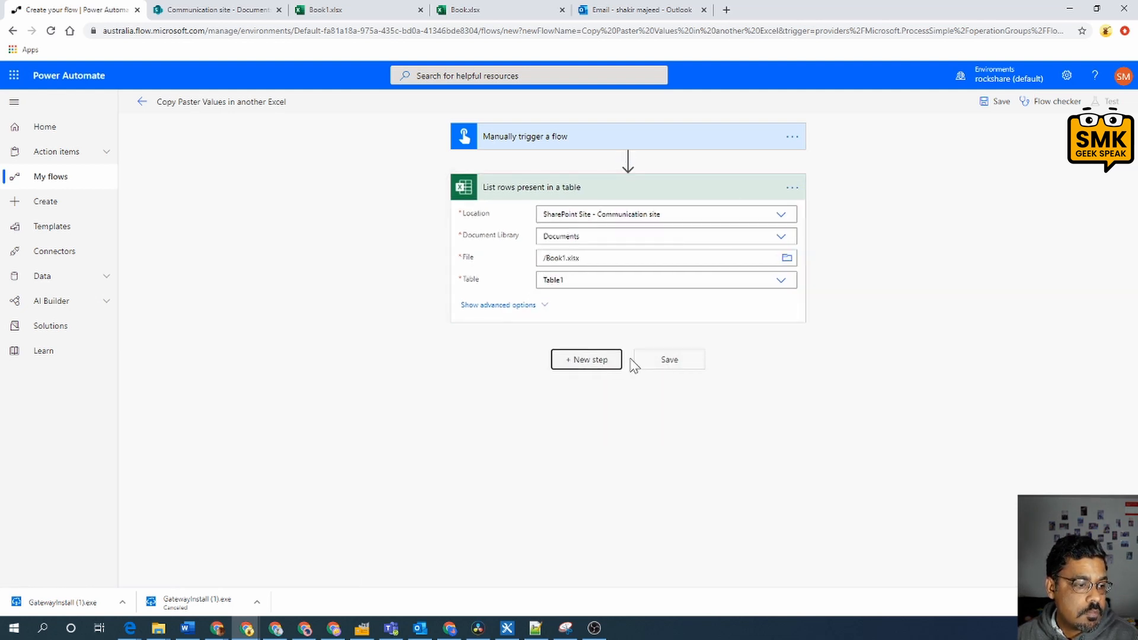
- Add a second Excel Online (Business) "List rows present in a table" action below the first one
{"action": "left_click", "coordinate": [617, 361]}
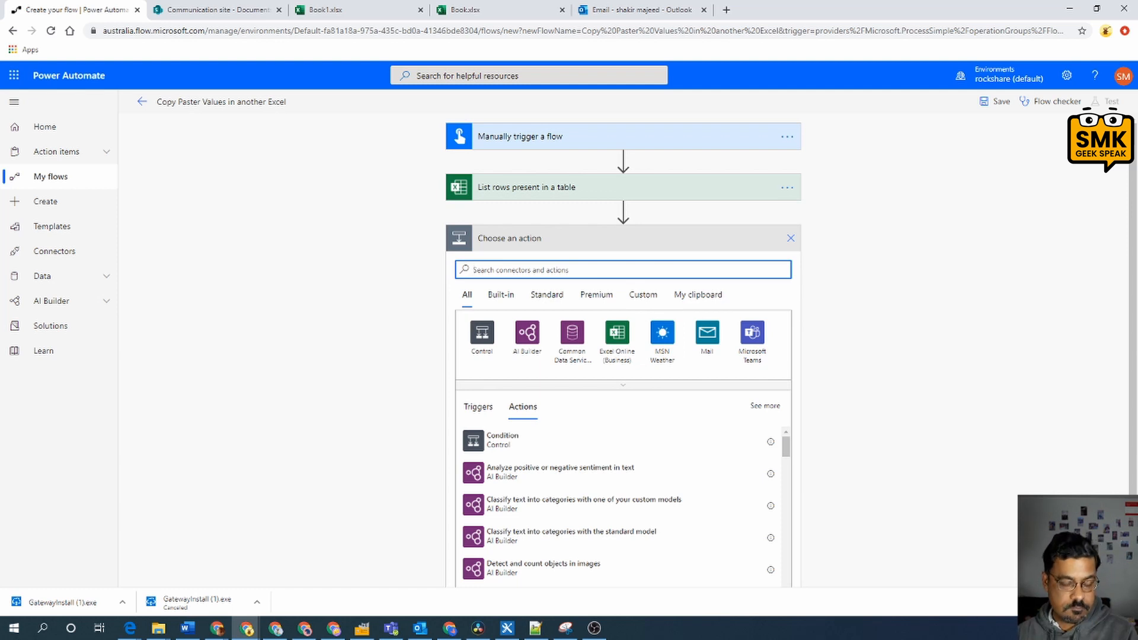
{"action": "type", "text": "list"}
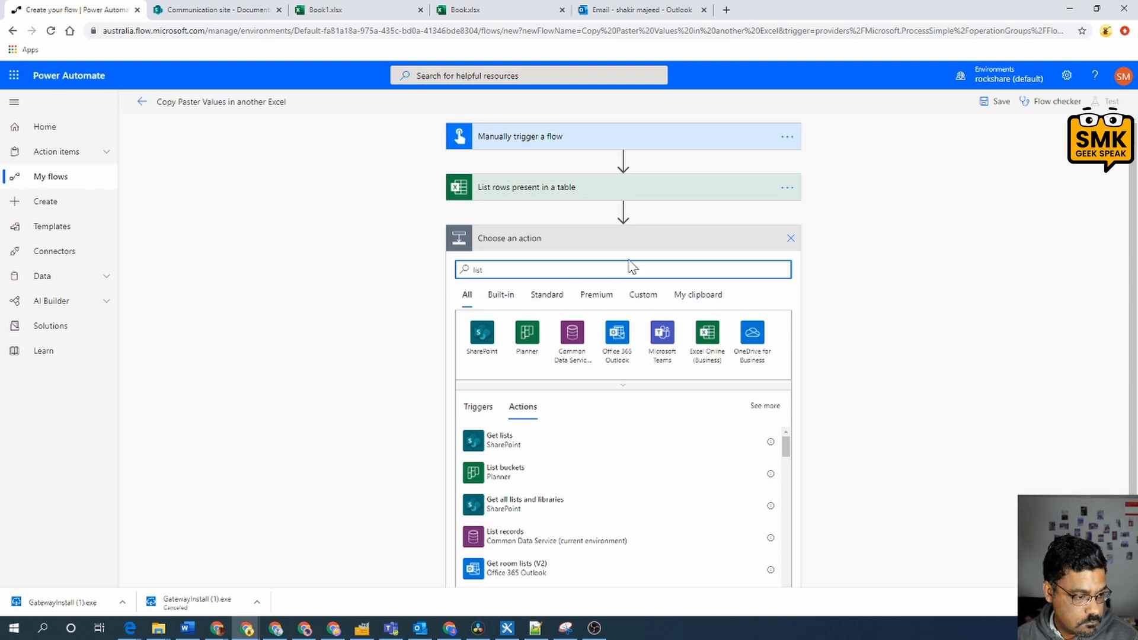
{"action": "type", "text": " ro"}
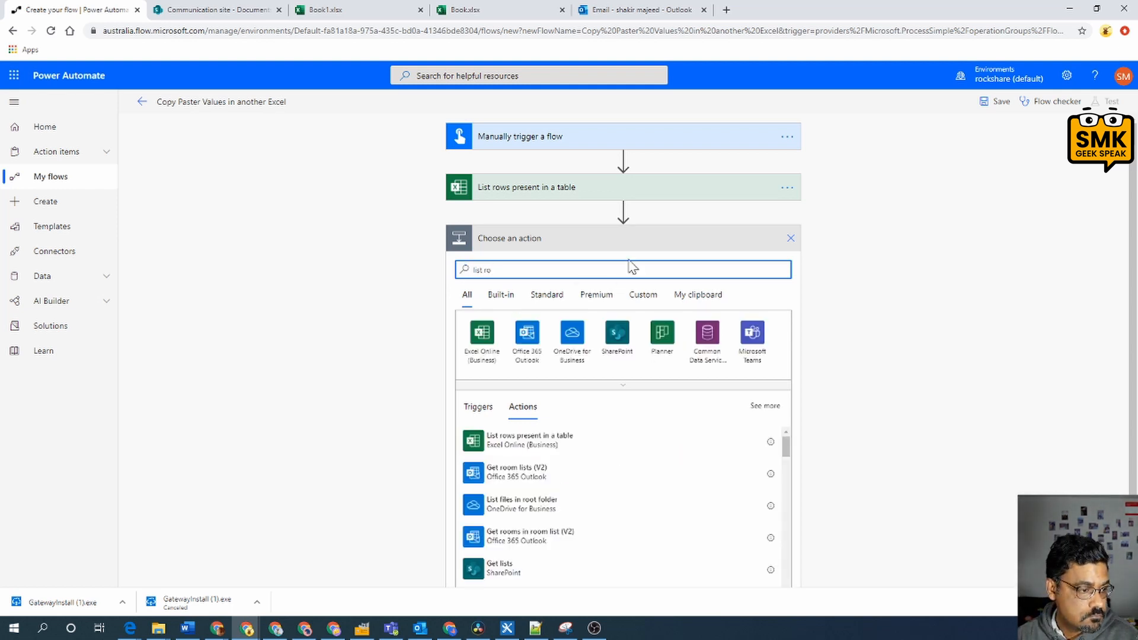
{"action": "left_click", "coordinate": [546, 439]}
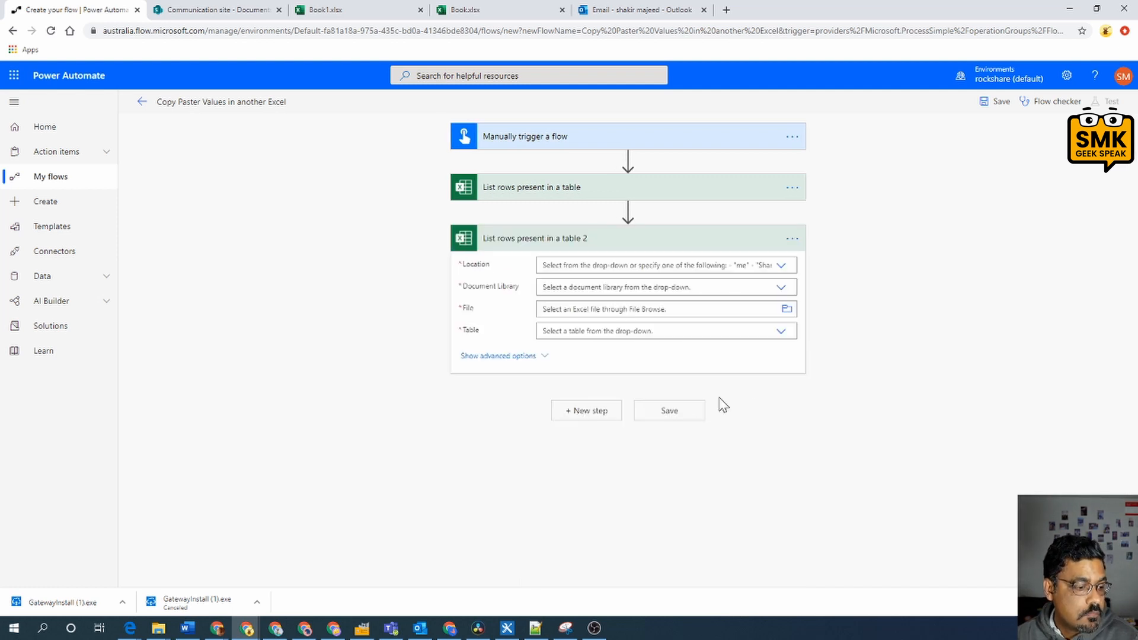
- Point the second list-rows action to SharePoint Site - Communication site, Documents library, file Book.xlsx and its table
{"action": "left_click", "coordinate": [780, 267]}
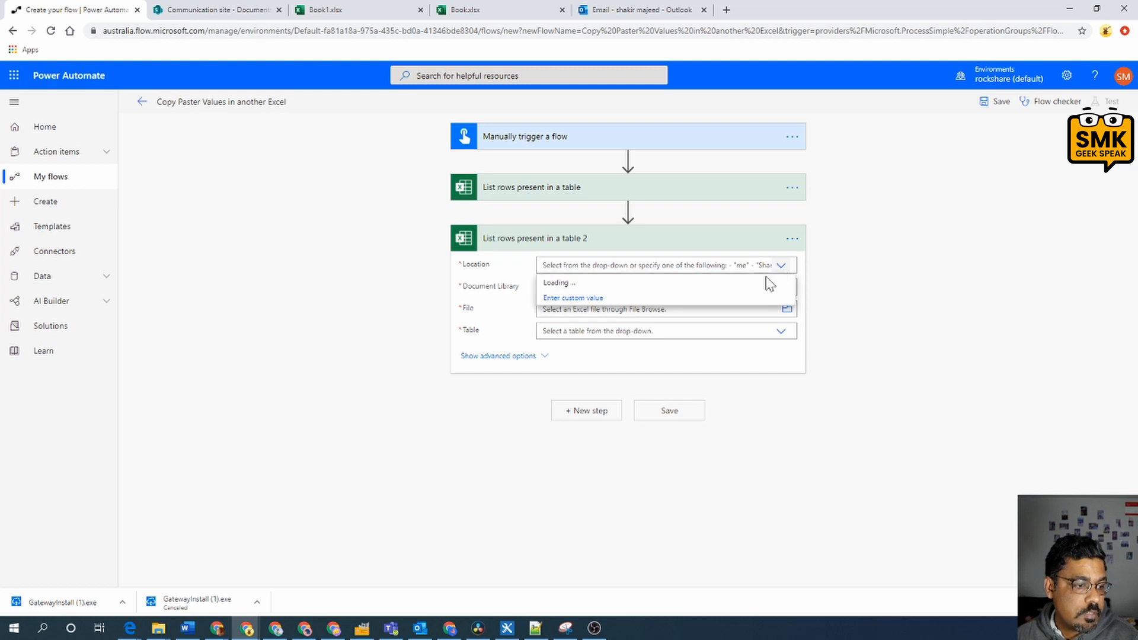
{"action": "scroll", "coordinate": [723, 355], "scroll_direction": "down", "scroll_amount": 3}
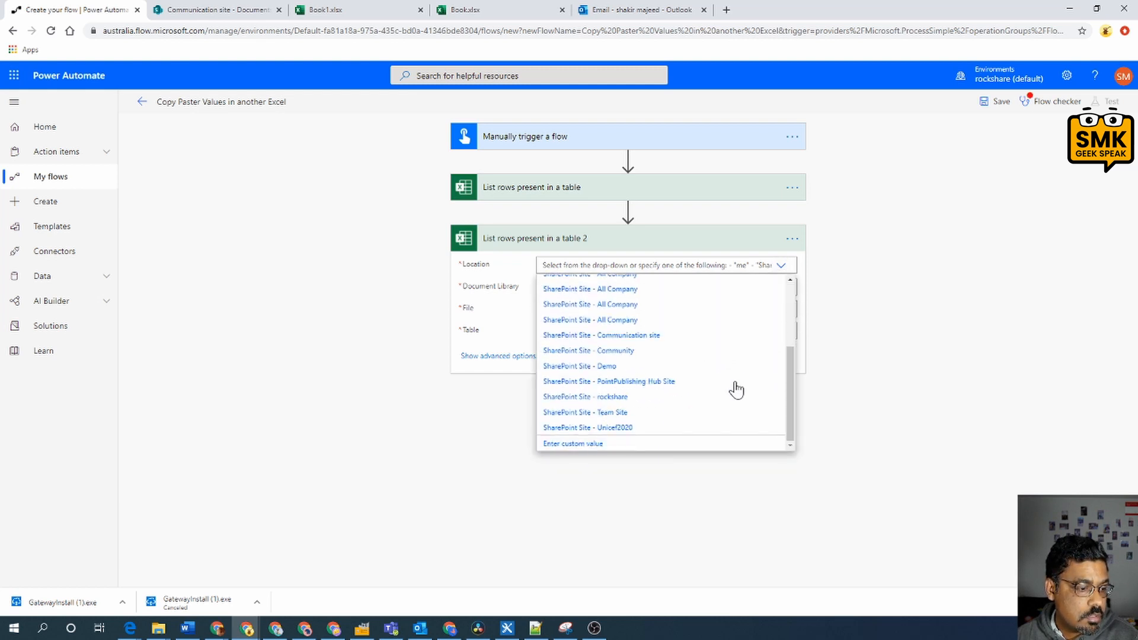
{"action": "left_click", "coordinate": [648, 336]}
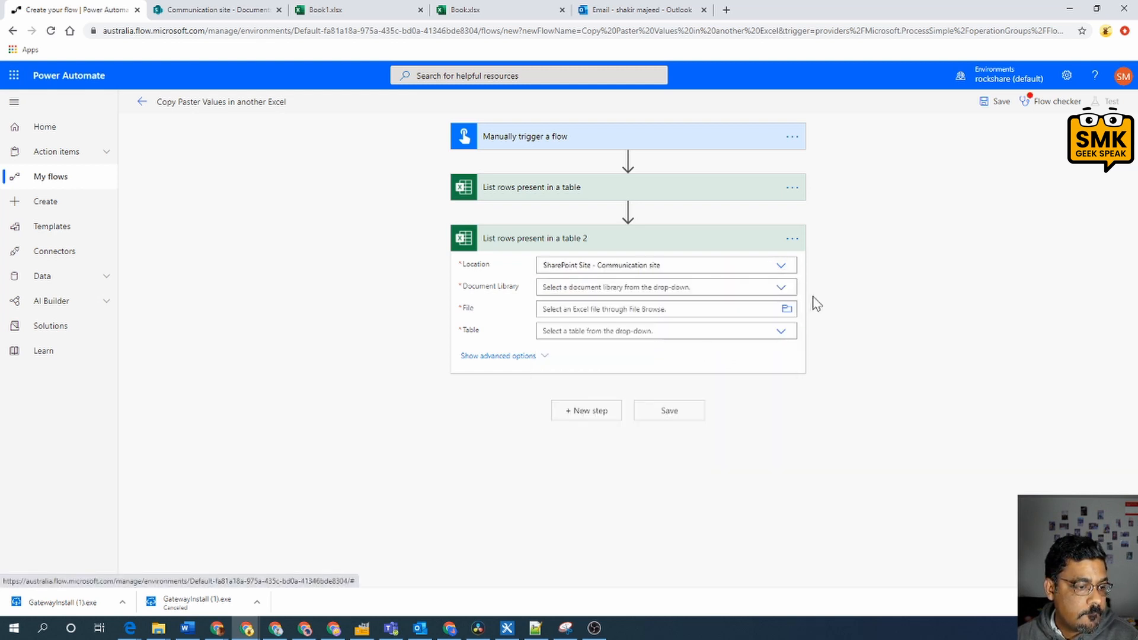
{"action": "left_click", "coordinate": [779, 290]}
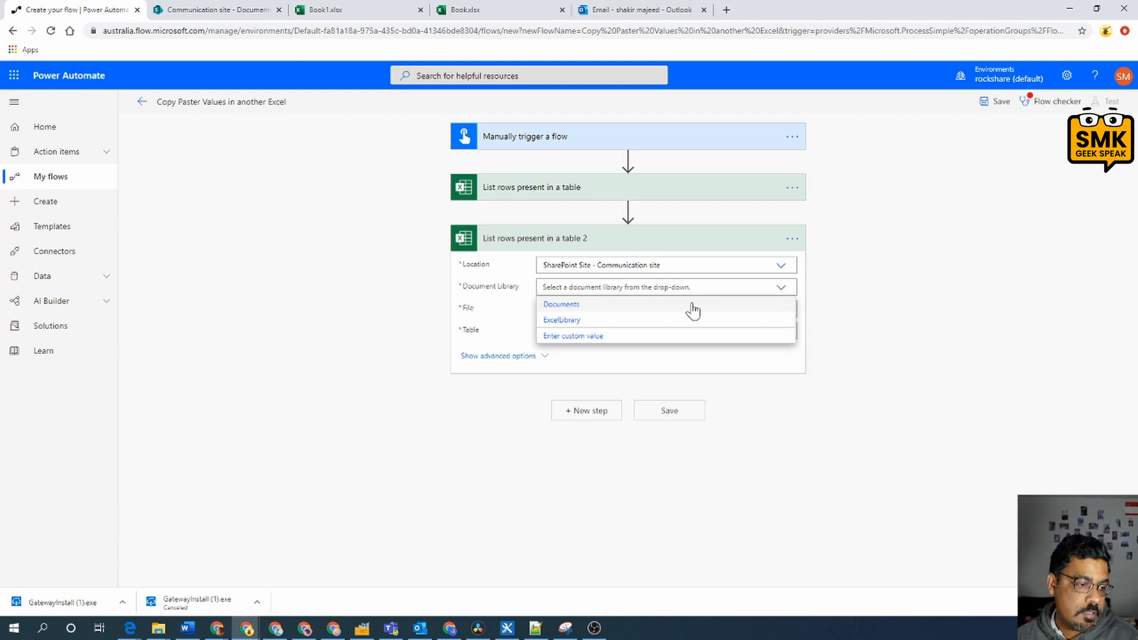
{"action": "left_click", "coordinate": [584, 306]}
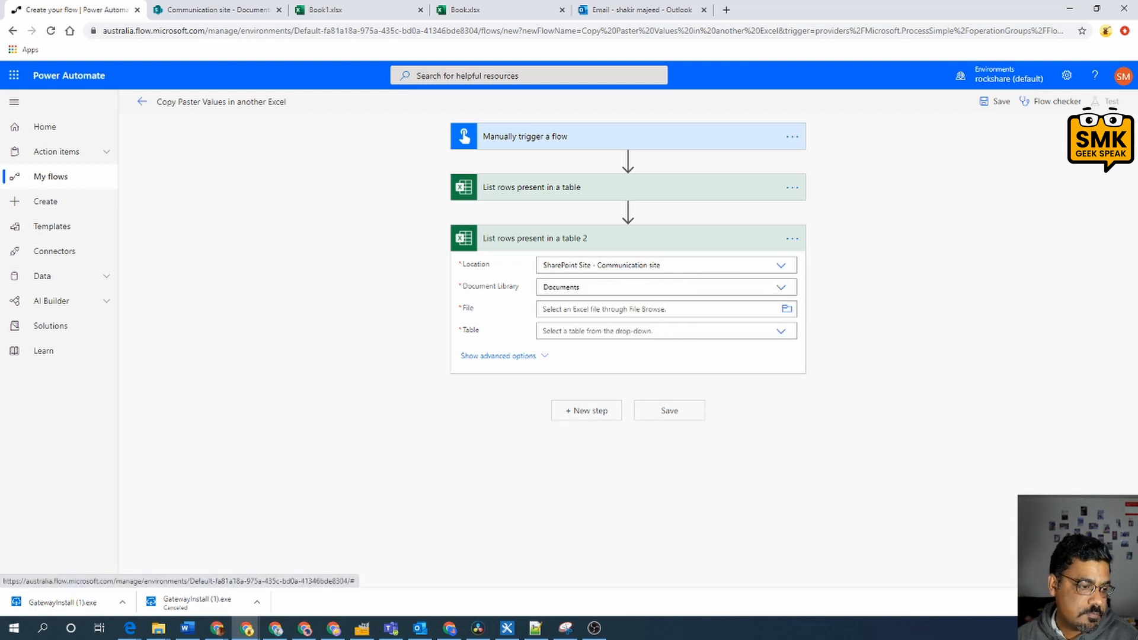
{"action": "left_click", "coordinate": [789, 310]}
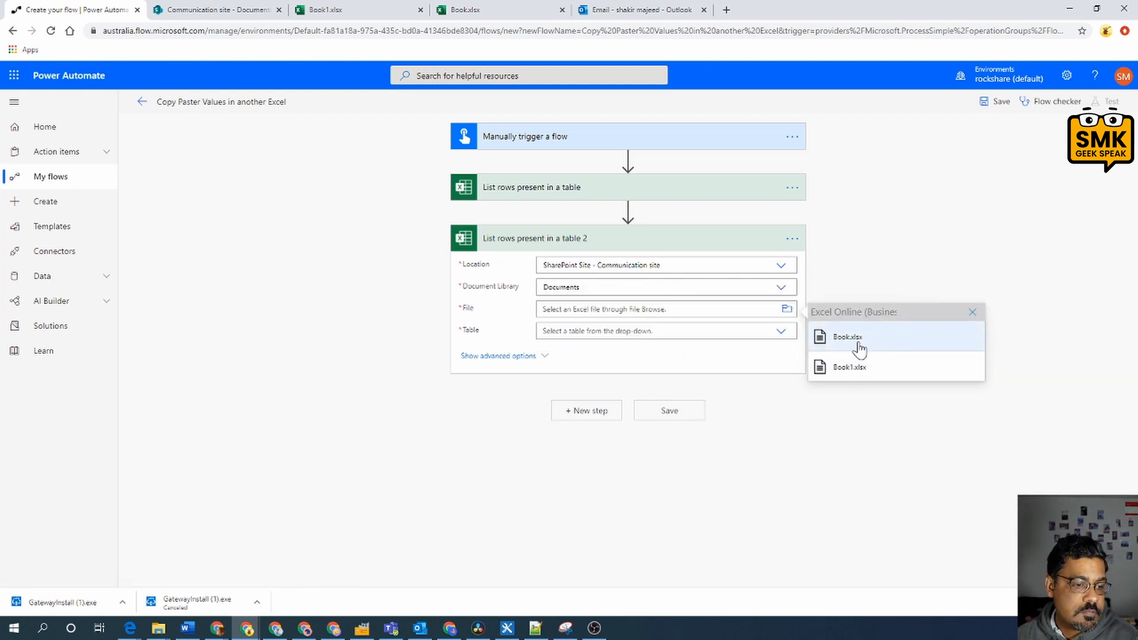
{"action": "left_click", "coordinate": [854, 339]}
{"action": "left_click", "coordinate": [777, 351]}
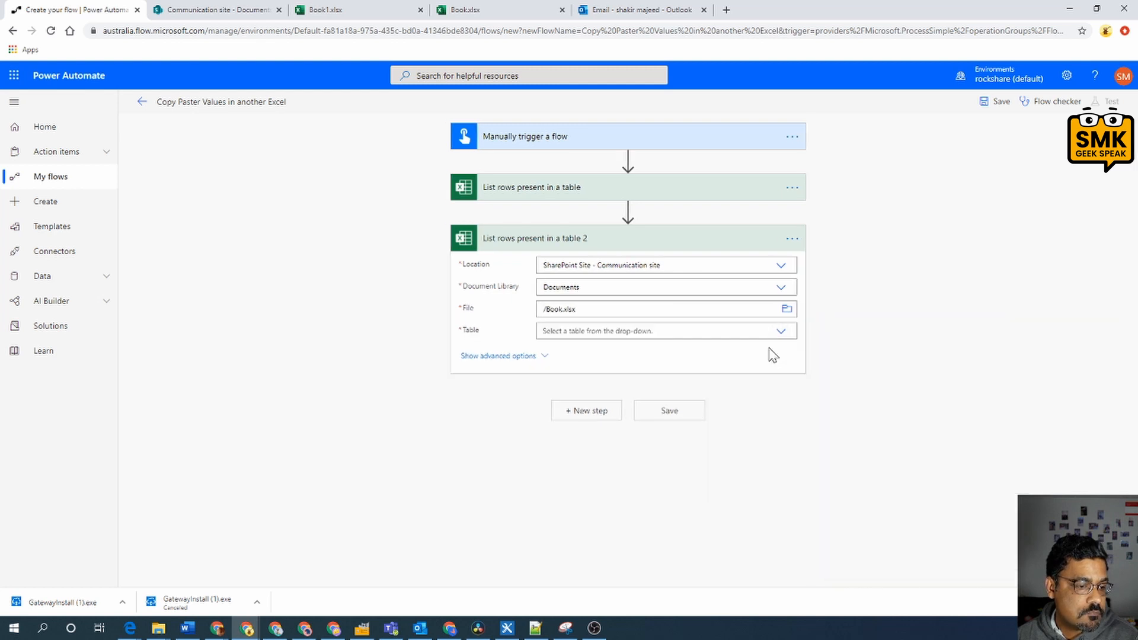
{"action": "left_click", "coordinate": [559, 352]}
- Add a Condition control action below the second list-rows action
{"action": "left_click", "coordinate": [578, 412]}
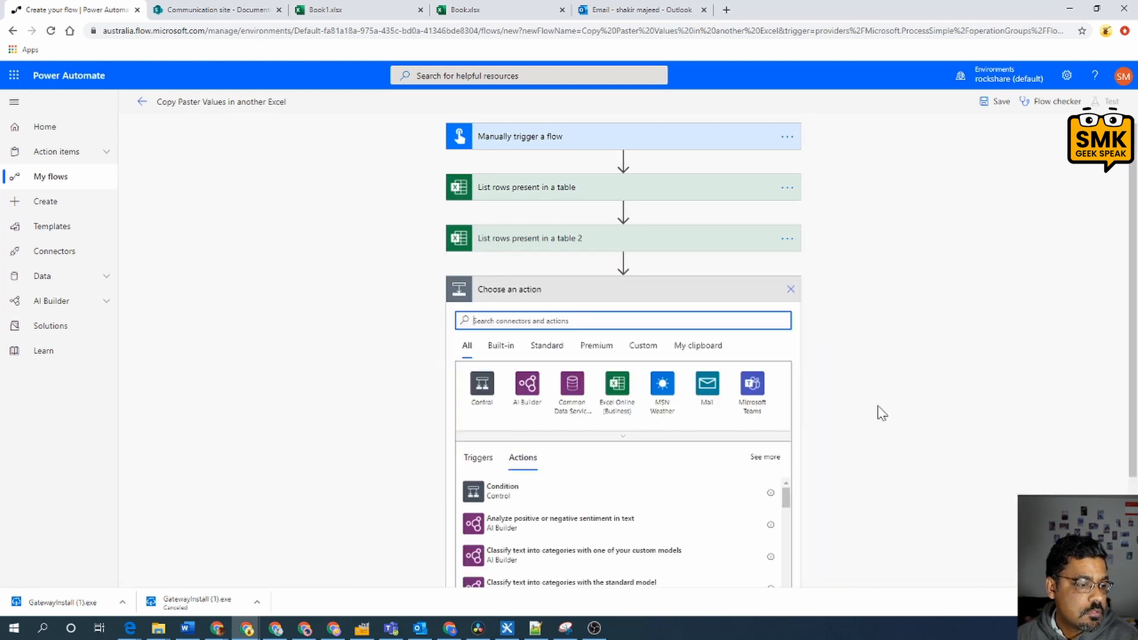
{"action": "scroll", "coordinate": [879, 412], "scroll_direction": "down", "scroll_amount": 2}
{"action": "scroll", "coordinate": [780, 412], "scroll_direction": "up", "scroll_amount": 2}
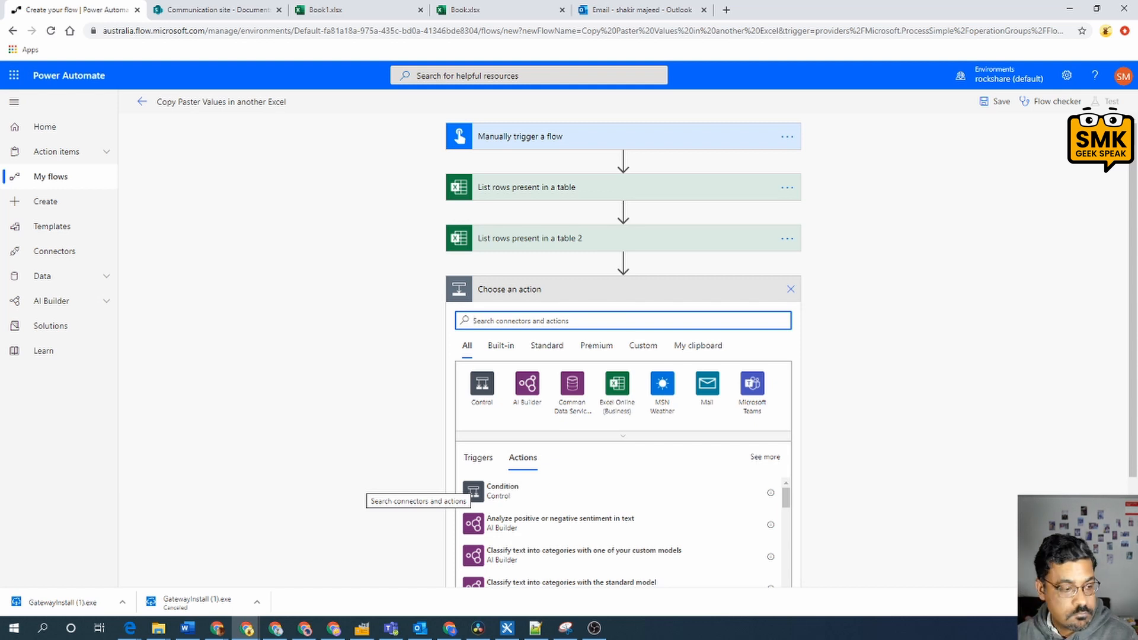
{"action": "type", "text": "ad"}
{"action": "key", "text": "BackSpace"}
{"action": "key", "text": "BackSpace"}
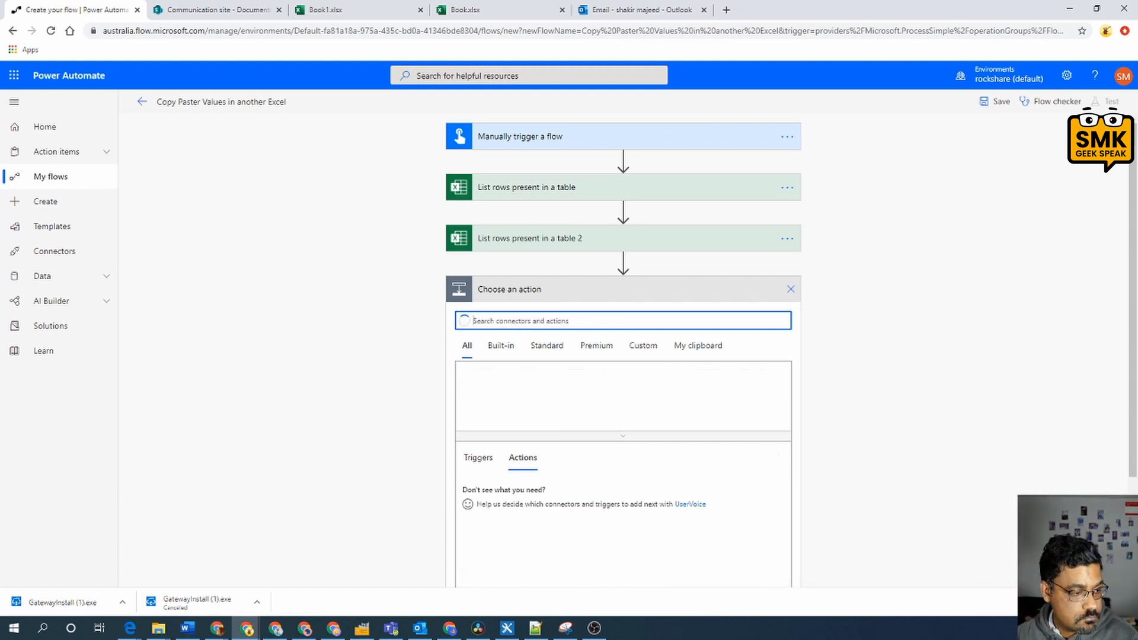
{"action": "type", "text": "ad"}
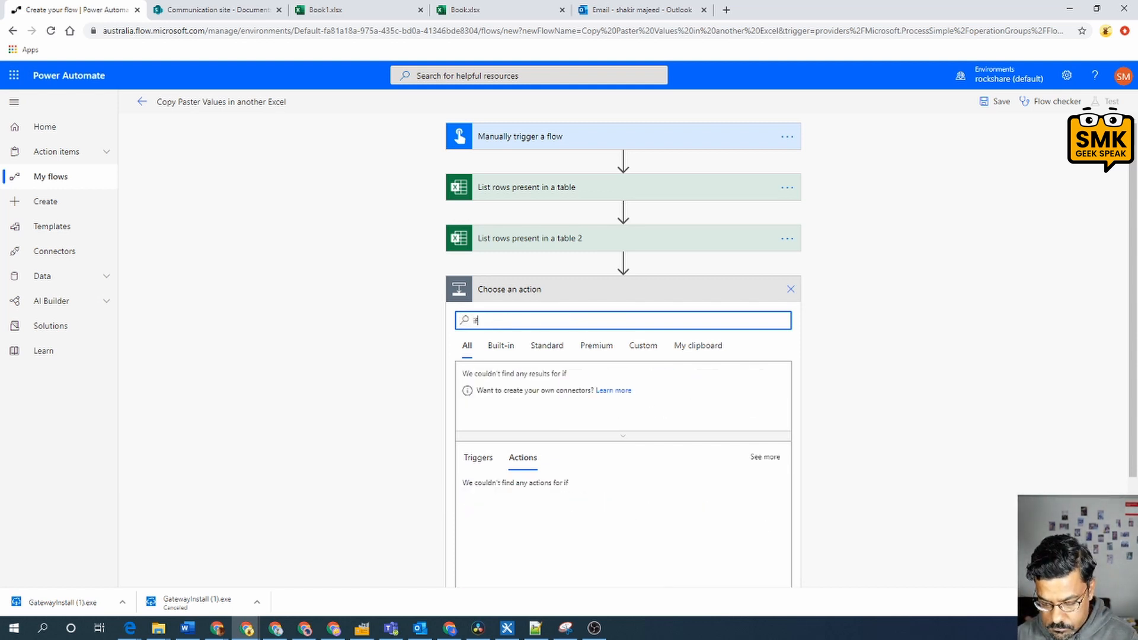
{"action": "key", "text": "BackSpace"}
{"action": "key", "text": "BackSpace"}
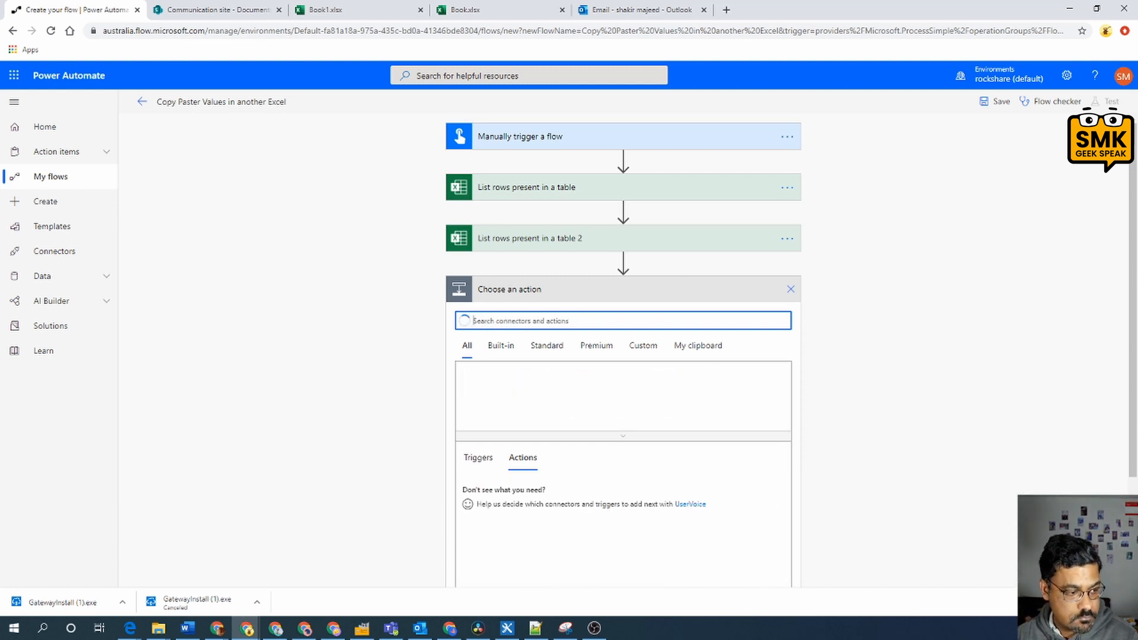
{"action": "type", "text": "conditi"}
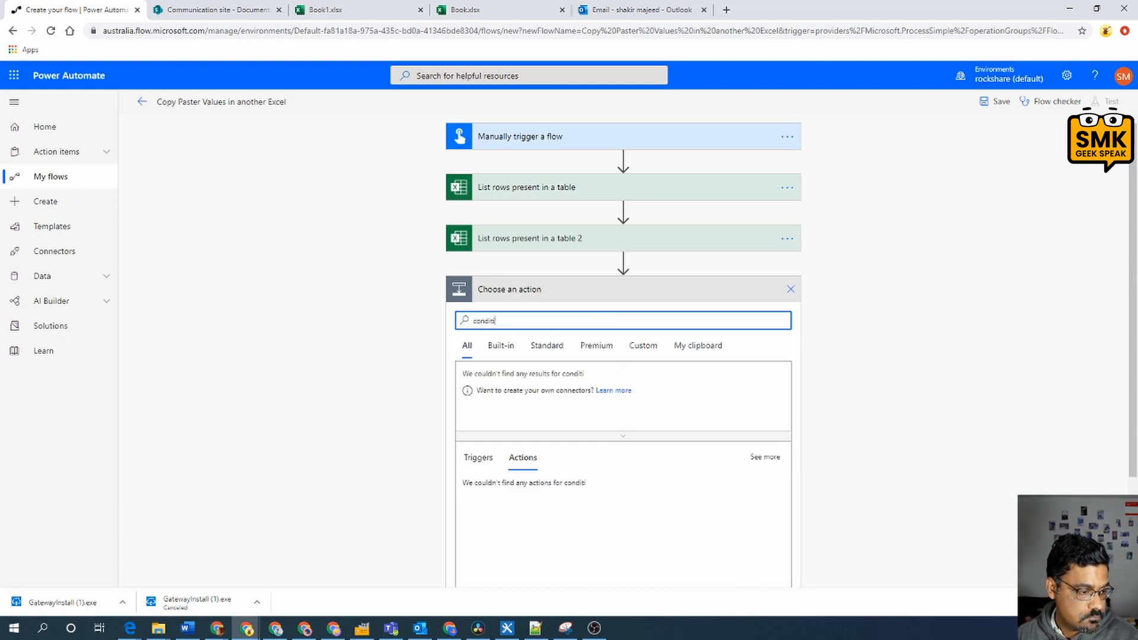
{"action": "left_click", "coordinate": [532, 517]}
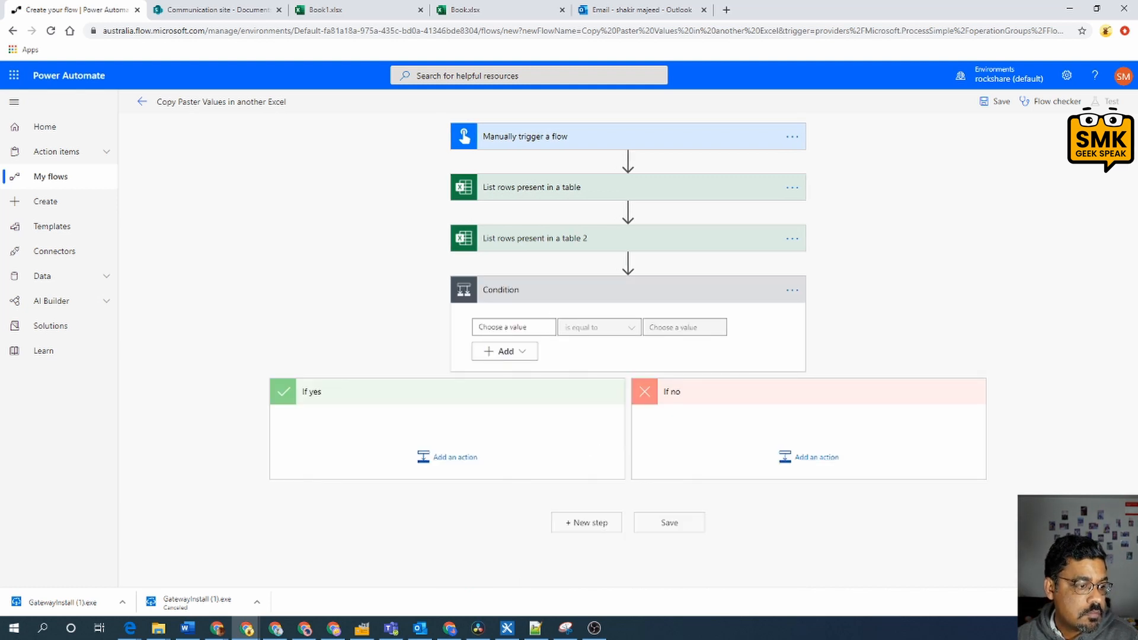
- Set the condition's first value to FirstName from the first "List rows present in a table" action
{"action": "left_click", "coordinate": [532, 327]}
{"action": "scroll", "coordinate": [701, 505], "scroll_direction": "down", "scroll_amount": 3}
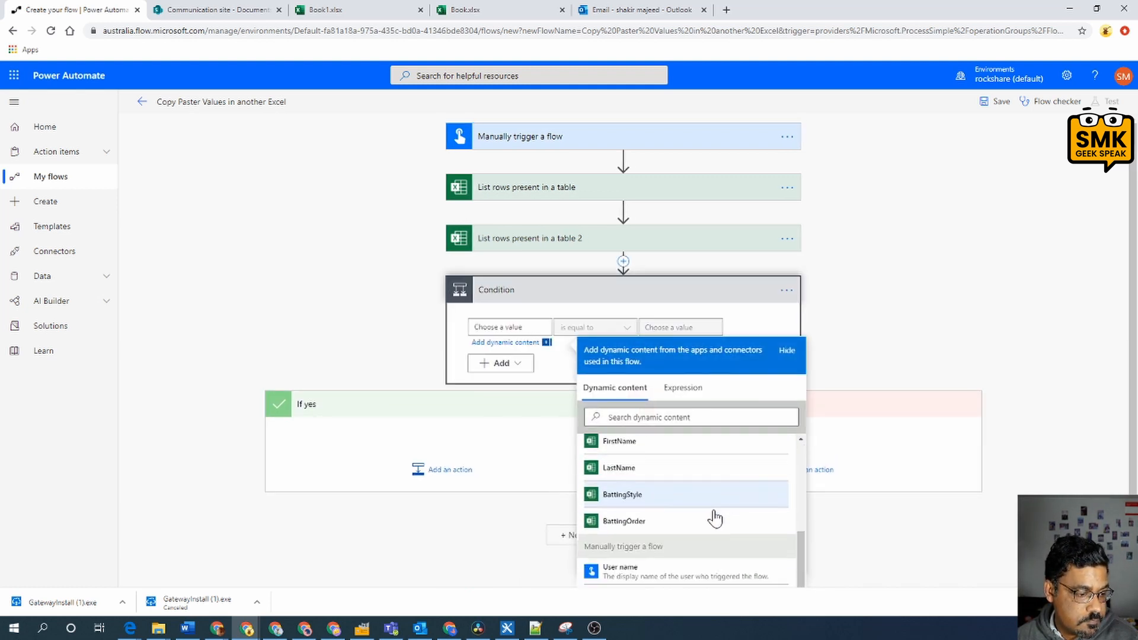
{"action": "scroll", "coordinate": [715, 519], "scroll_direction": "down", "scroll_amount": 5}
{"action": "scroll", "coordinate": [721, 522], "scroll_direction": "up", "scroll_amount": 10}
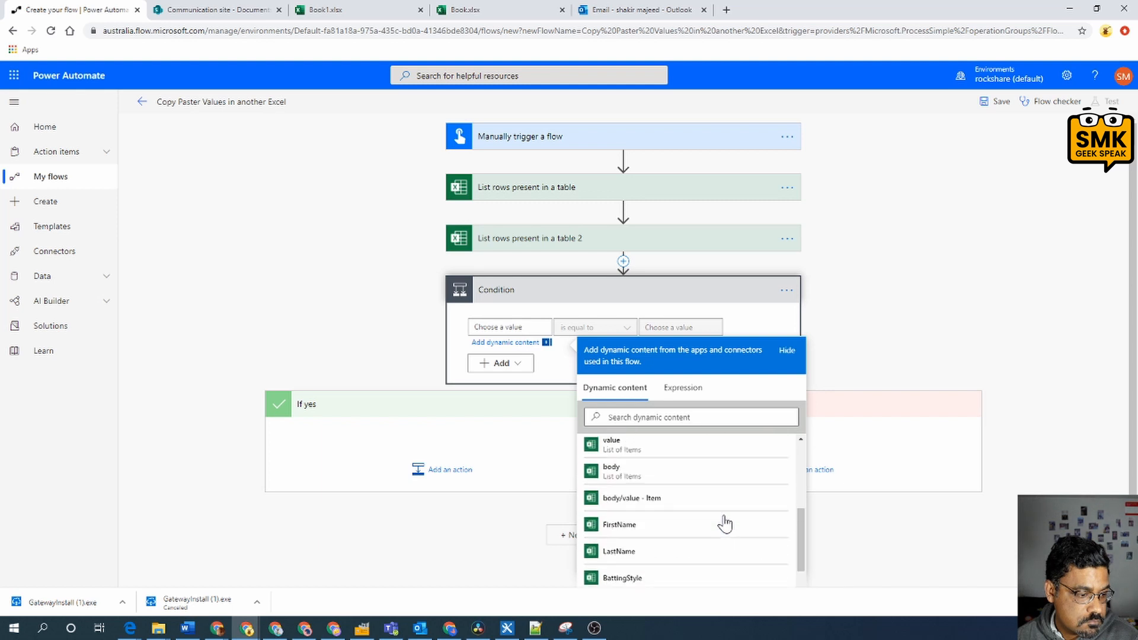
{"action": "scroll", "coordinate": [725, 524], "scroll_direction": "up", "scroll_amount": 2}
{"action": "scroll", "coordinate": [652, 531], "scroll_direction": "down", "scroll_amount": 1}
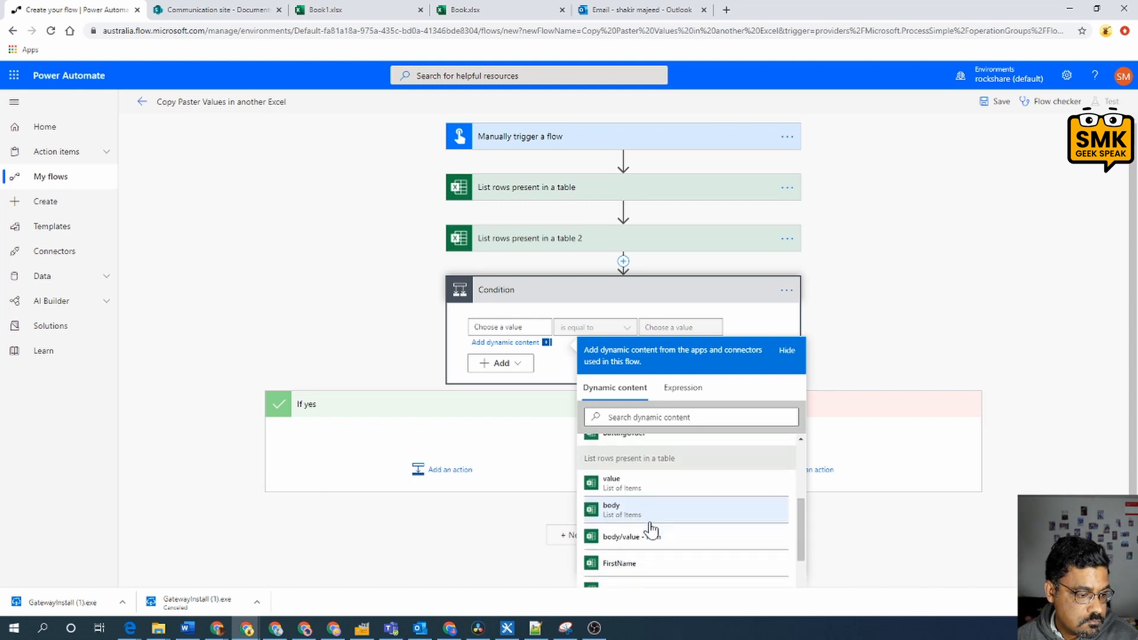
{"action": "scroll", "coordinate": [652, 530], "scroll_direction": "down", "scroll_amount": 1}
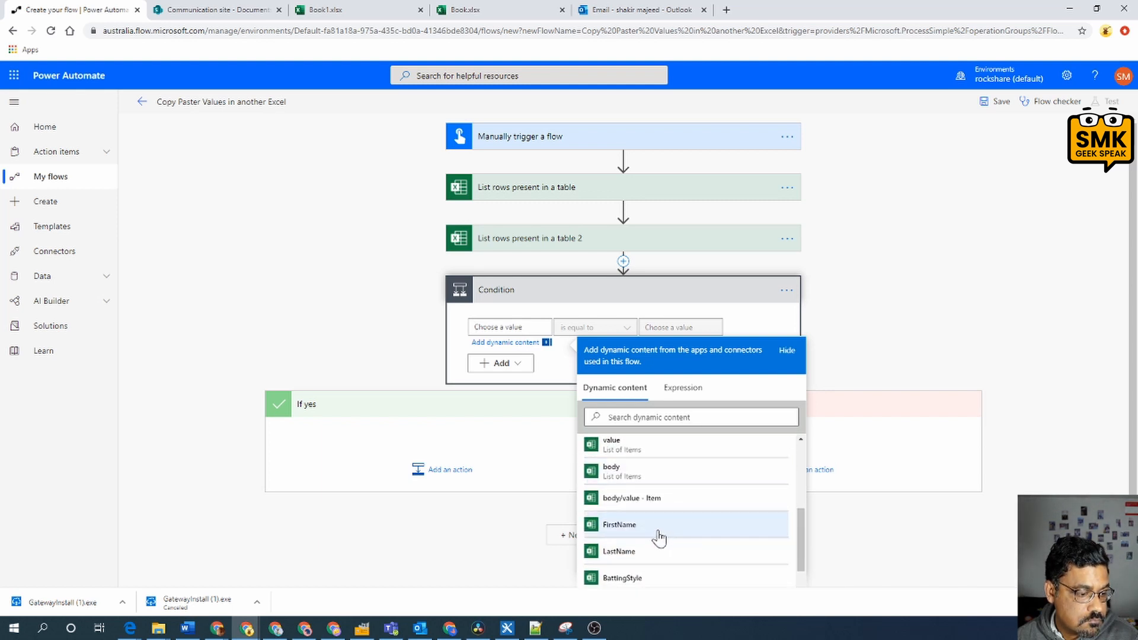
{"action": "left_click", "coordinate": [660, 532]}
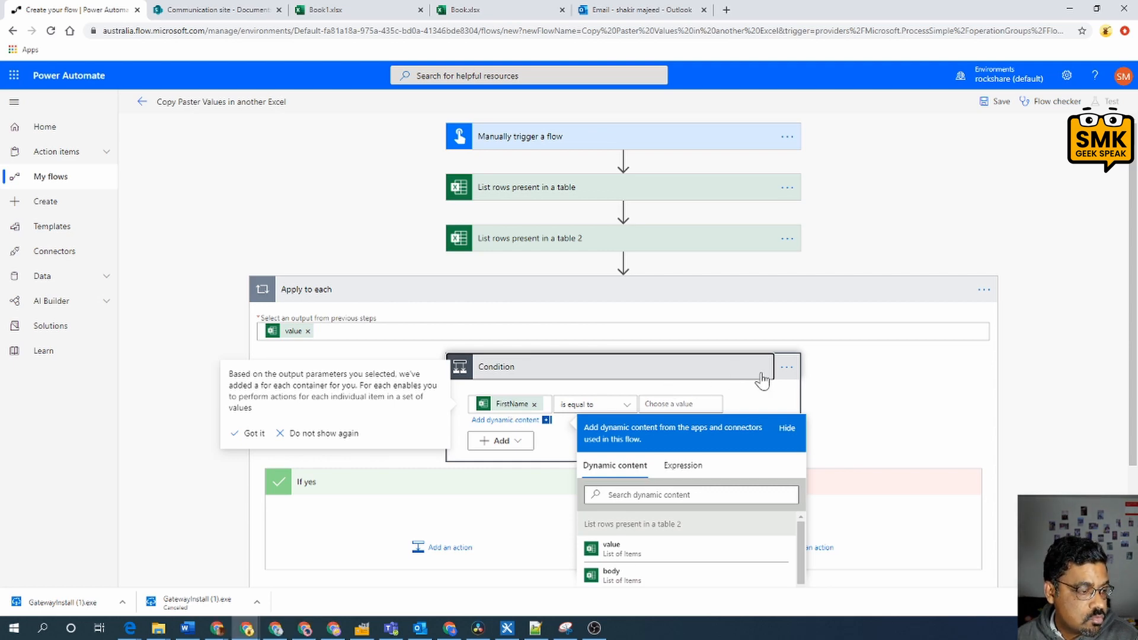
- Set the condition's comparison value to FirstName from "List rows present in a table 2", using the "is equal to" operator
{"action": "scroll", "coordinate": [706, 386], "scroll_direction": "down", "scroll_amount": 3}
{"action": "left_click", "coordinate": [680, 250]}
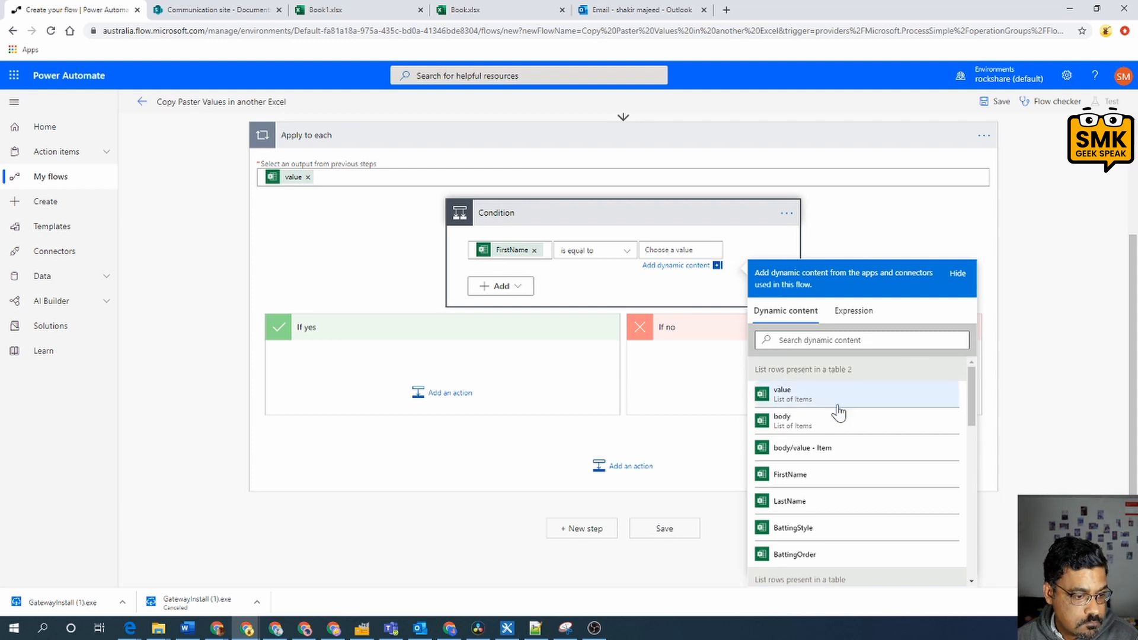
{"action": "scroll", "coordinate": [859, 460], "scroll_direction": "up", "scroll_amount": 2}
{"action": "scroll", "coordinate": [866, 465], "scroll_direction": "down", "scroll_amount": 2}
{"action": "scroll", "coordinate": [879, 489], "scroll_direction": "down", "scroll_amount": 2}
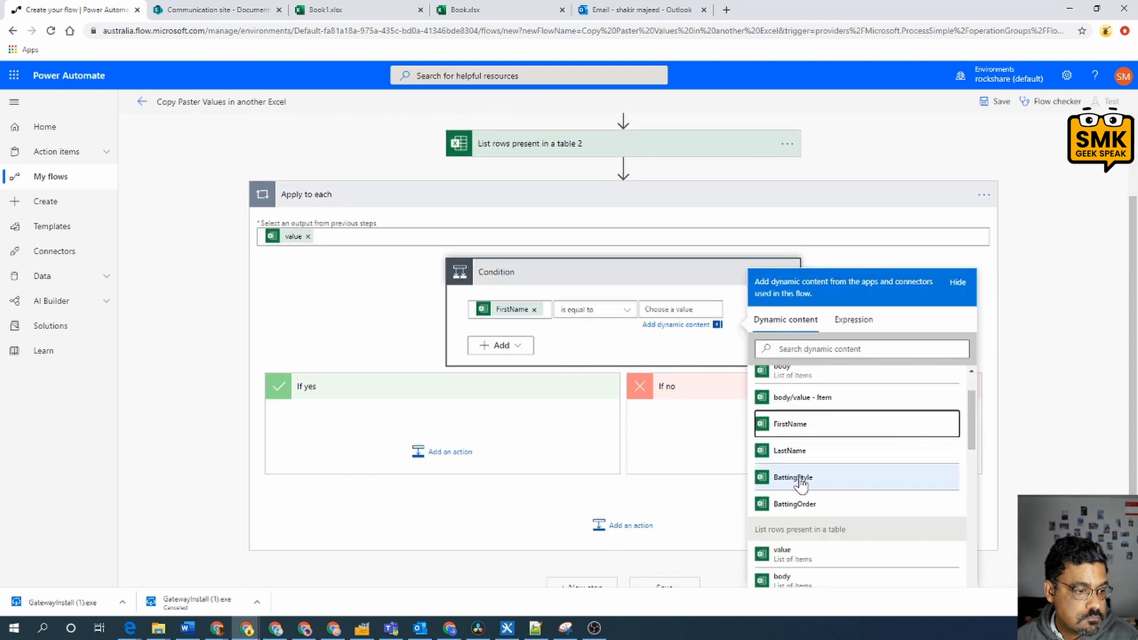
{"action": "left_click", "coordinate": [799, 426]}
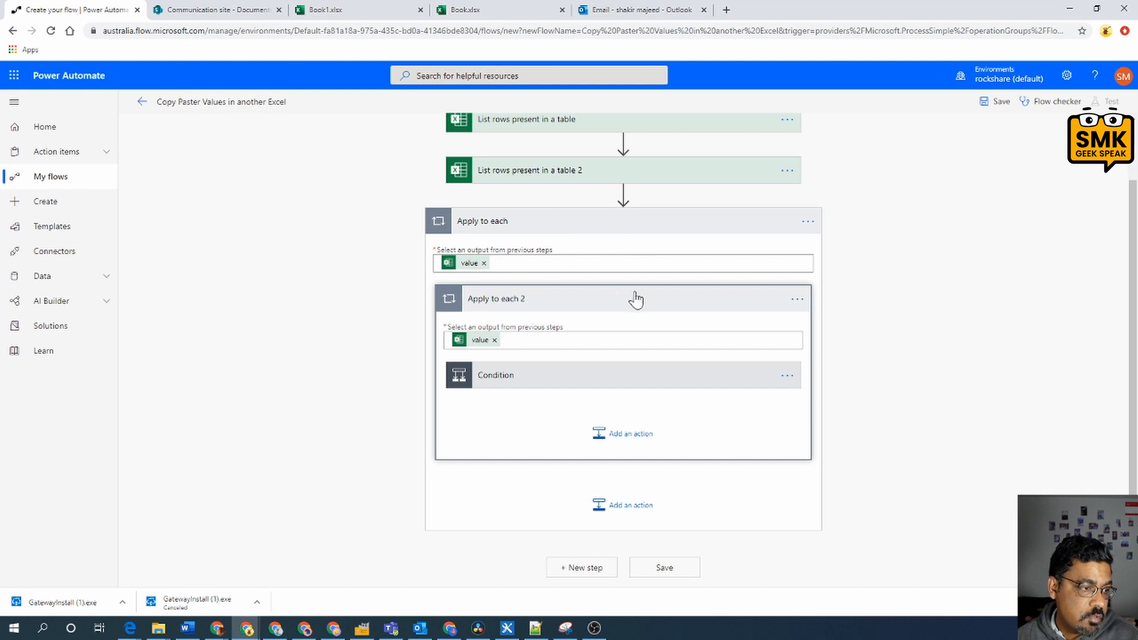
- Add an Initialize variable action between the second list-rows action and the Apply to each loop, naming the variable CounterFirstBook
{"action": "scroll", "coordinate": [637, 291], "scroll_direction": "up", "scroll_amount": 1}
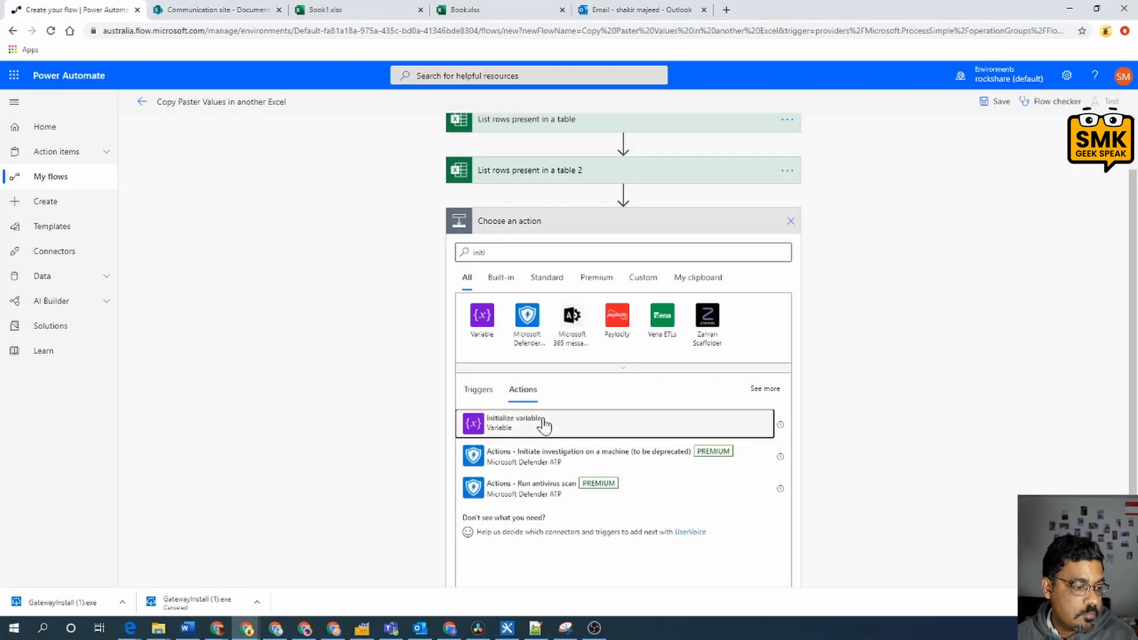
{"action": "left_click", "coordinate": [539, 423]}
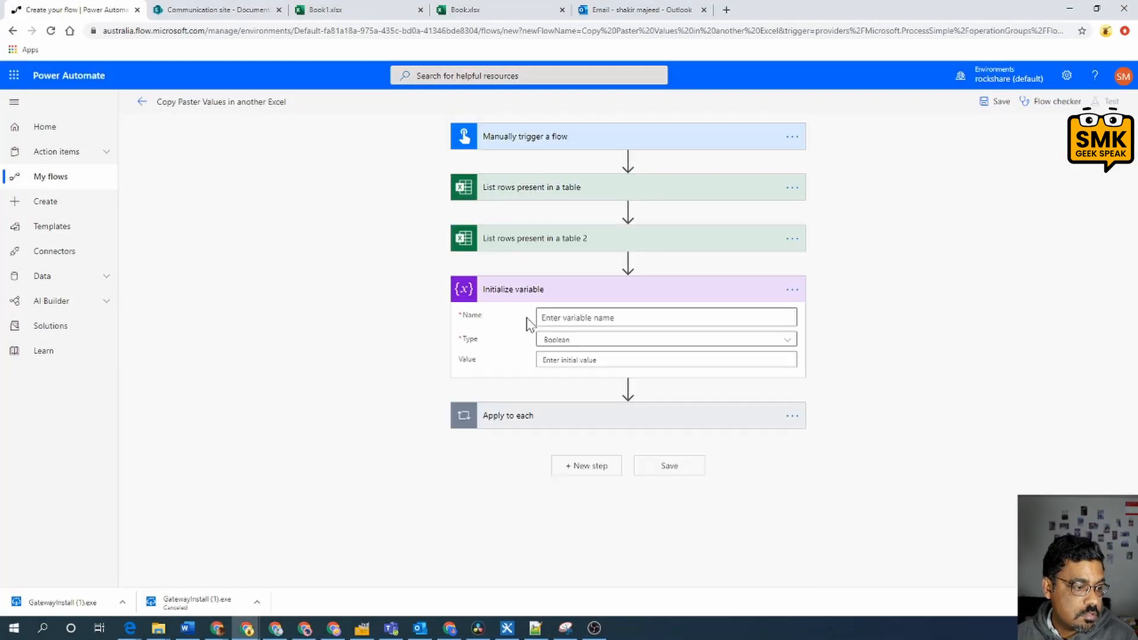
{"action": "left_click", "coordinate": [545, 319]}
{"action": "type", "text": "c"}
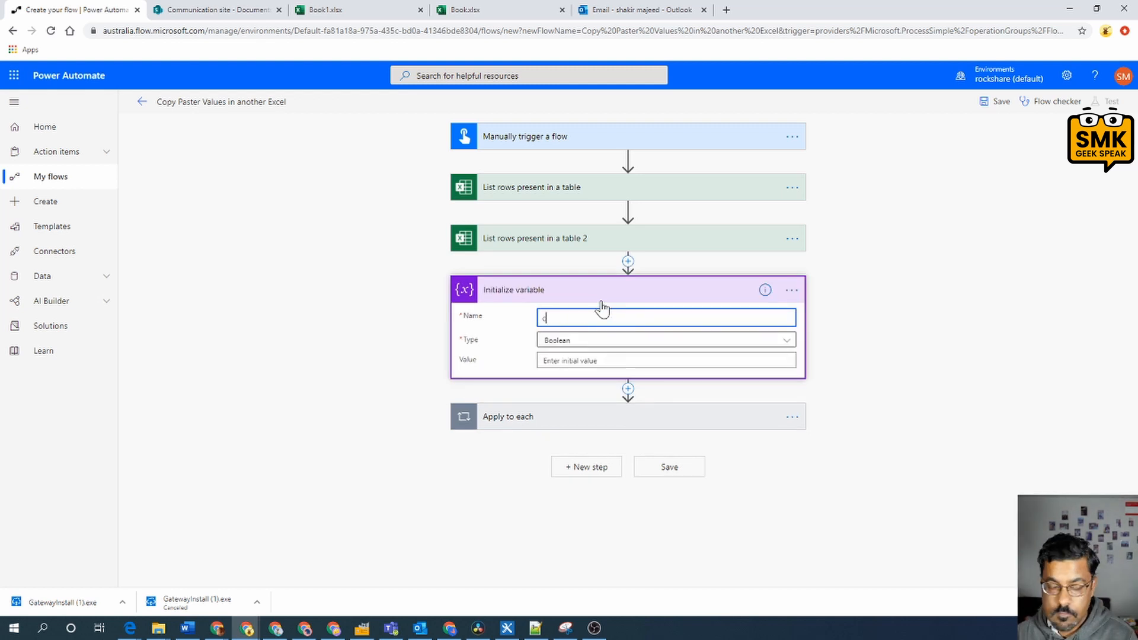
{"action": "key", "text": "BackSpace"}
{"action": "type", "text": "CounterFiurst"}
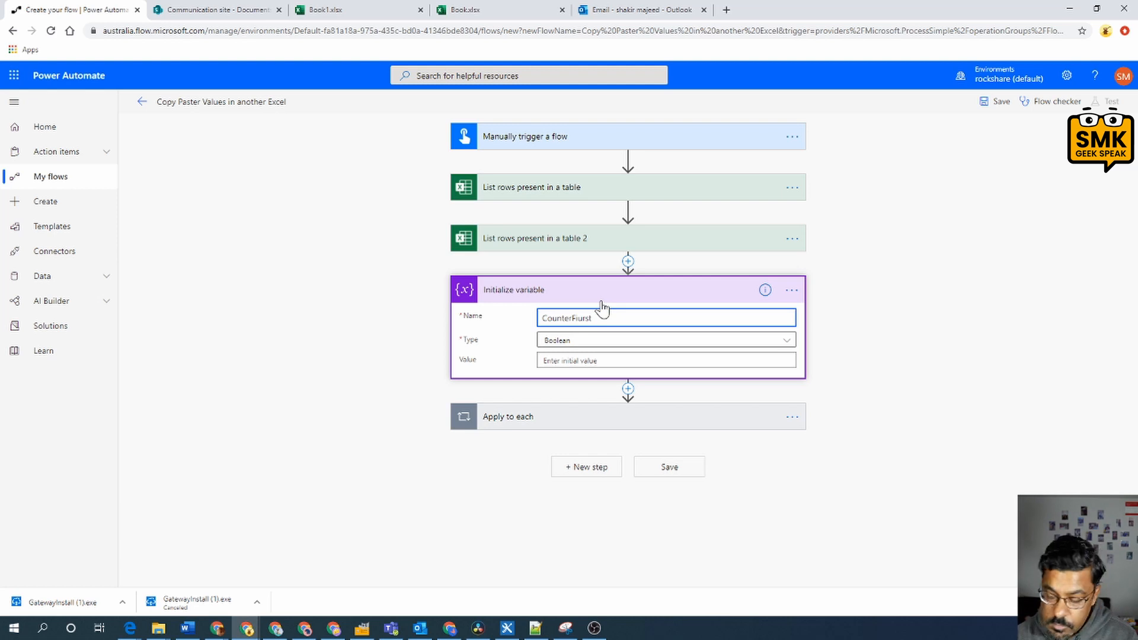
{"action": "key", "text": "BackSpace"}
{"action": "key", "text": "BackSpace"}
{"action": "key", "text": "BackSpace"}
{"action": "key", "text": "BackSpace"}
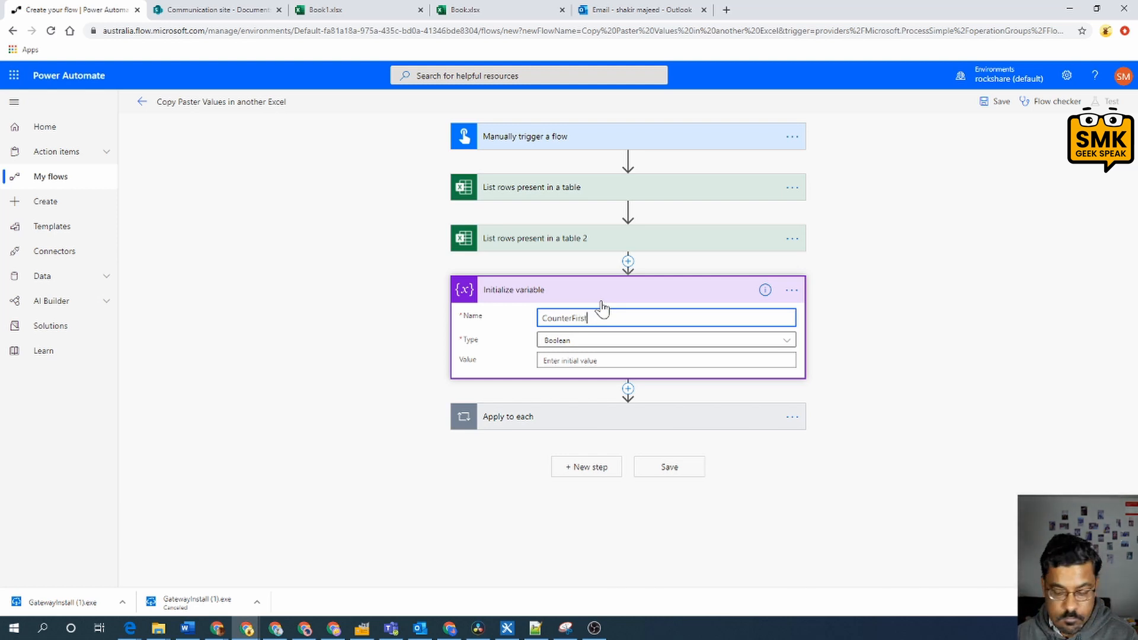
{"action": "type", "text": "po"}
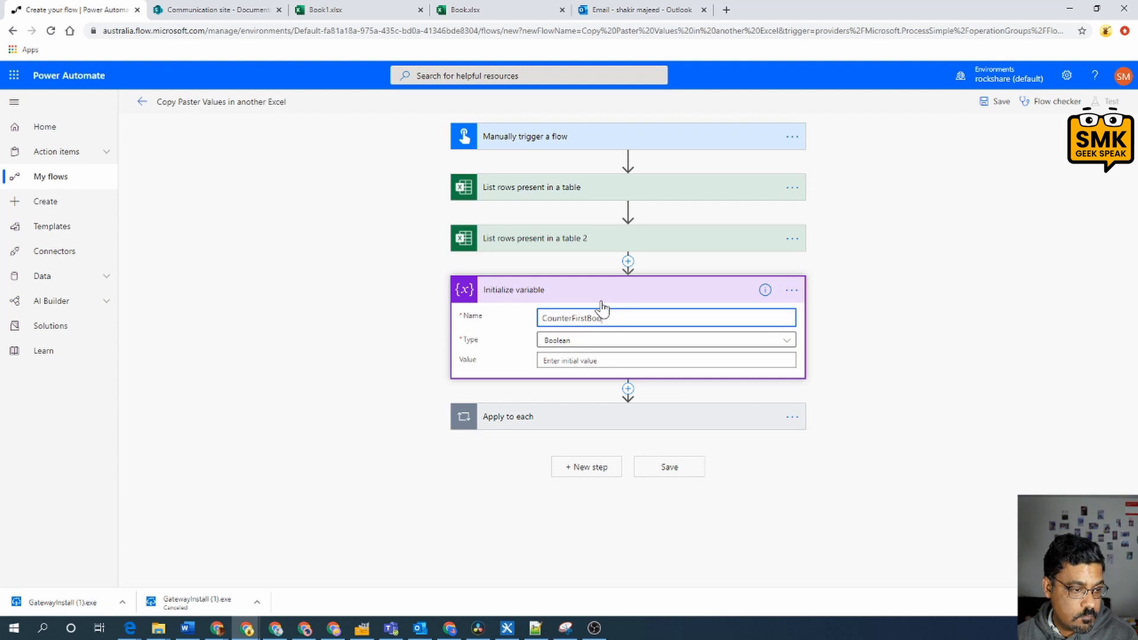
- Set the CounterFirstBook variable's type to Integer and its initial value to 0
{"action": "left_click", "coordinate": [655, 342]}
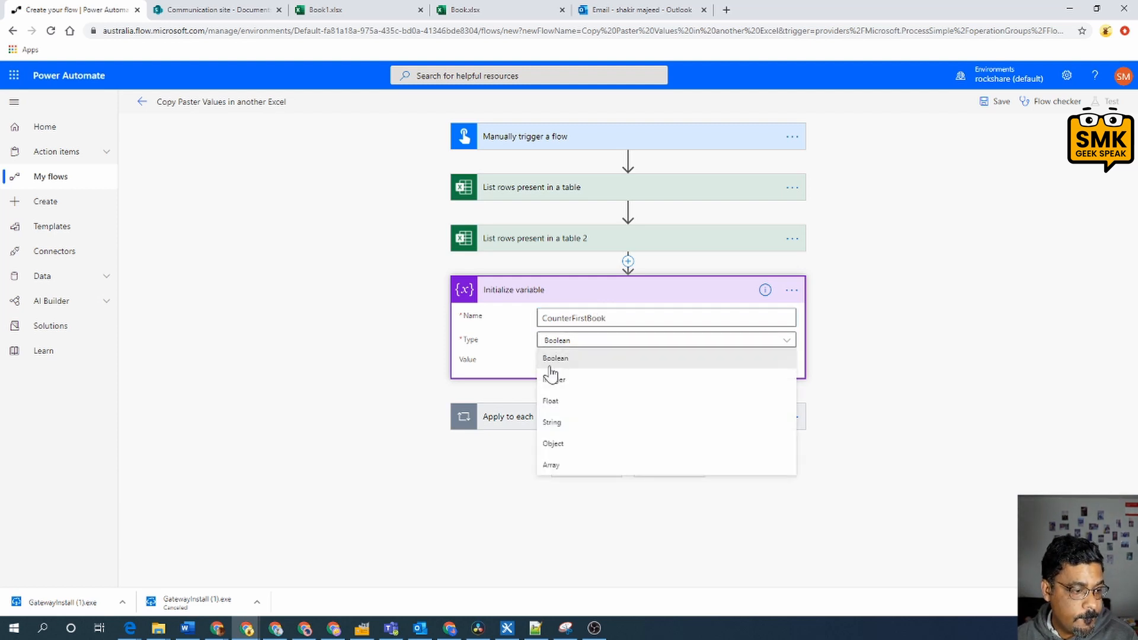
{"action": "left_click", "coordinate": [558, 380]}
{"action": "left_click", "coordinate": [545, 360]}
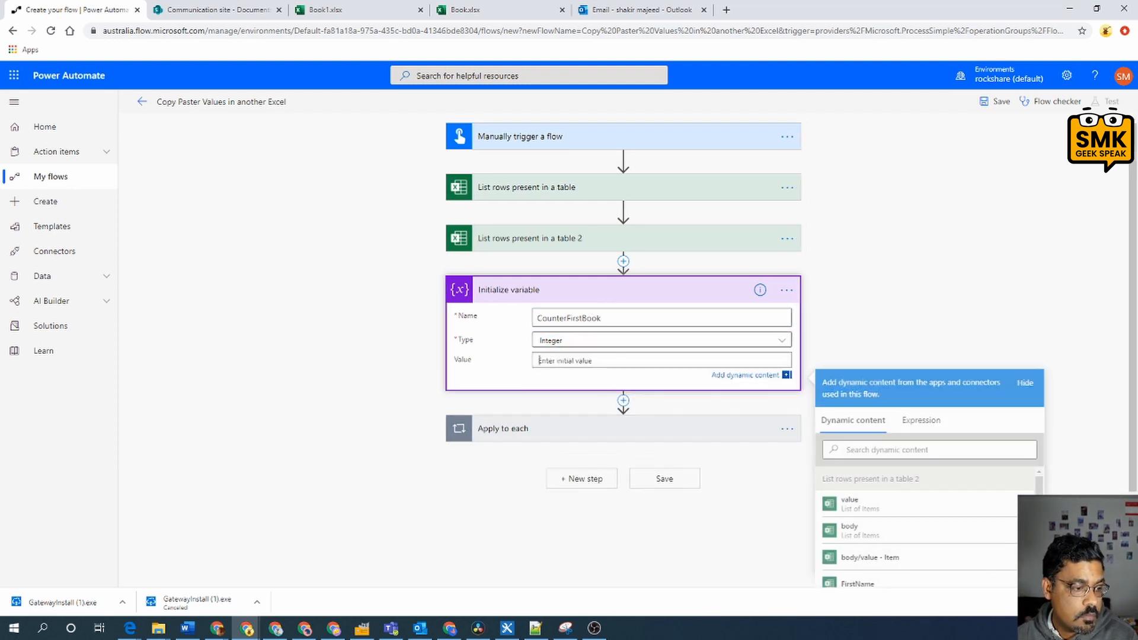
{"action": "type", "text": "0"}
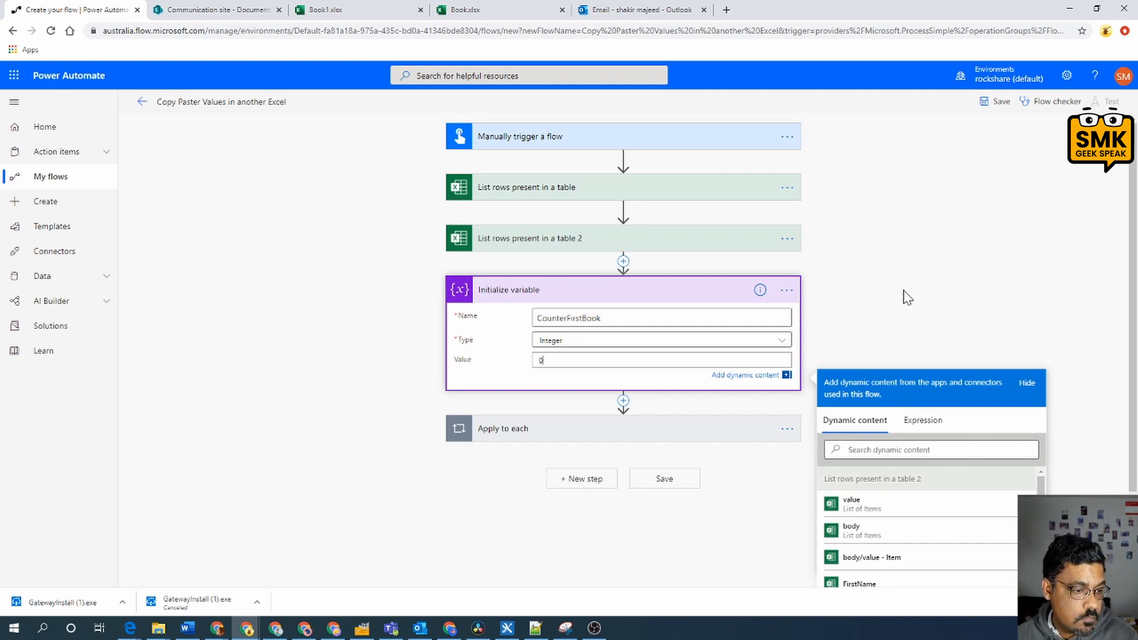
{"action": "left_click", "coordinate": [800, 364]}
- Add a second Initialize variable action between the CounterFirstBook variable and the Apply to each loop
{"action": "left_click", "coordinate": [629, 388]}
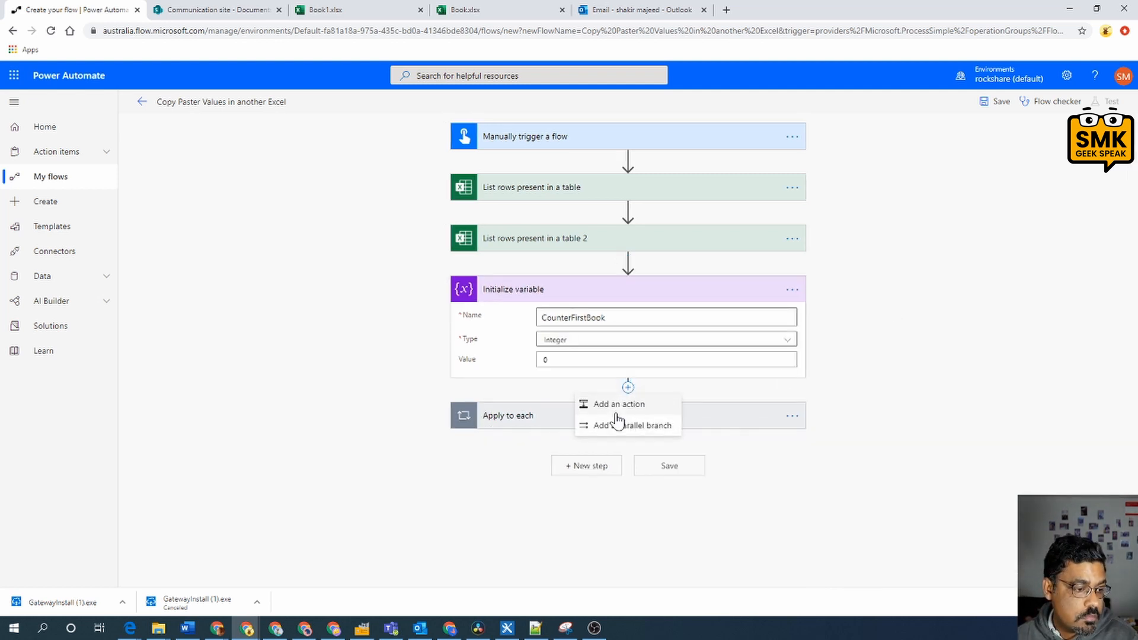
{"action": "left_click", "coordinate": [606, 404]}
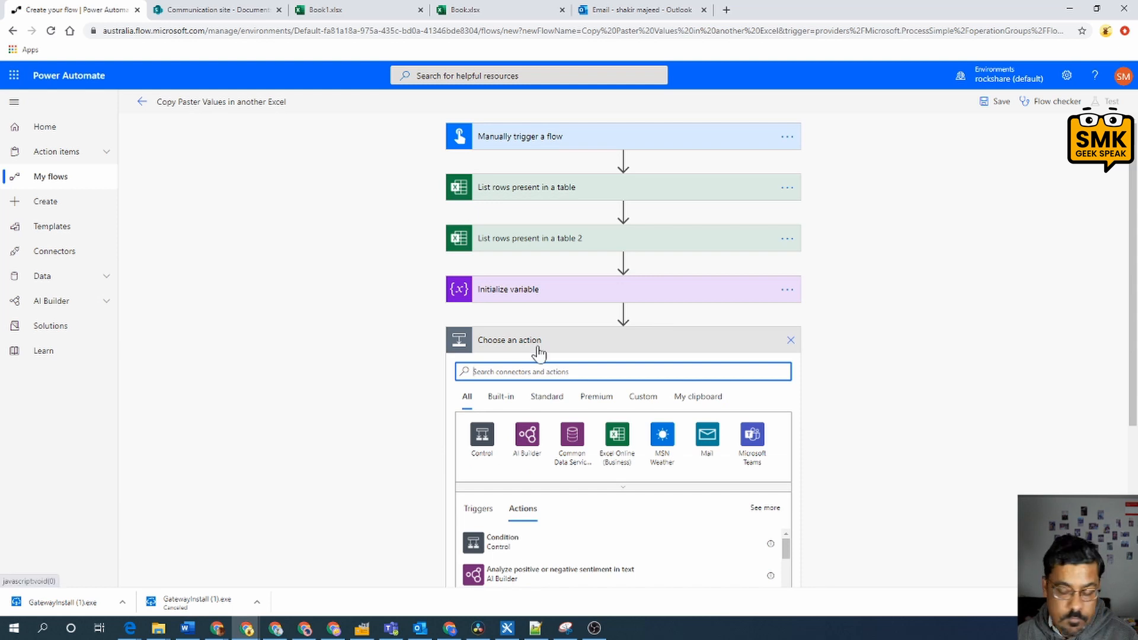
{"action": "type", "text": "inti"}
{"action": "key", "text": "BackSpace"}
{"action": "key", "text": "BackSpace"}
{"action": "type", "text": "it"}
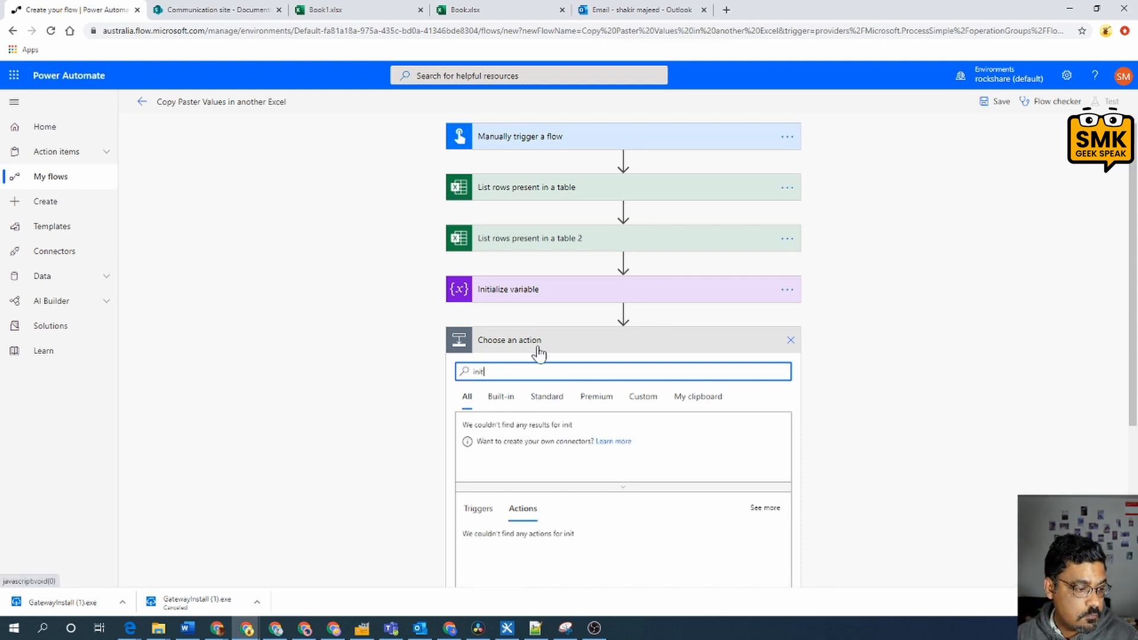
{"action": "left_click", "coordinate": [508, 545]}
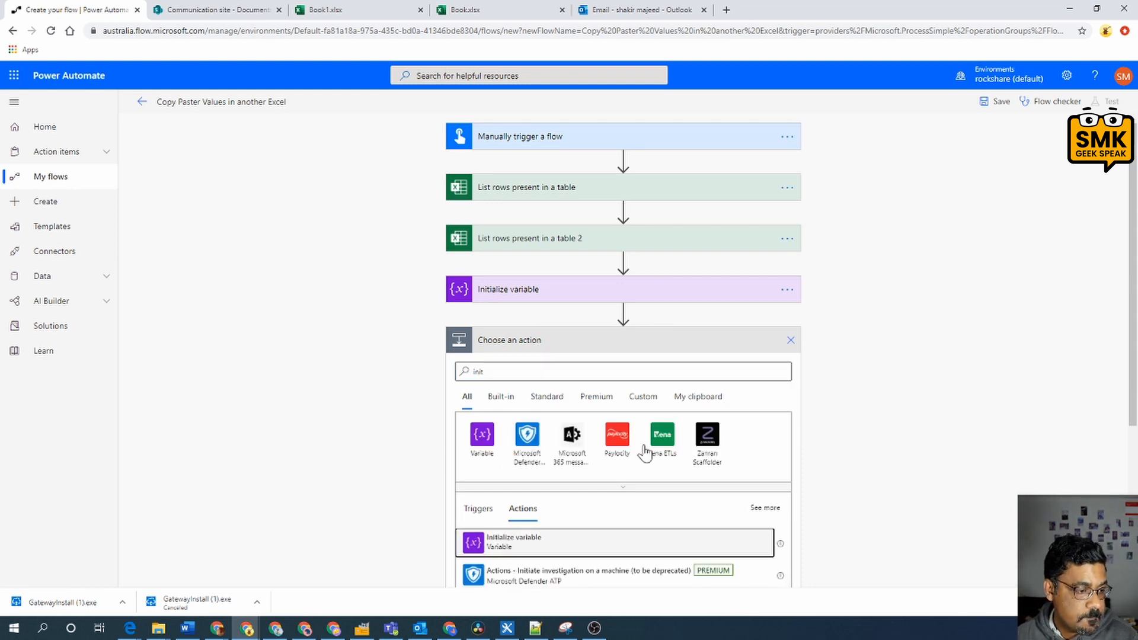
- Name the variable in the second Initialize variable action CounterSecondBook
{"action": "type", "text": "c"}
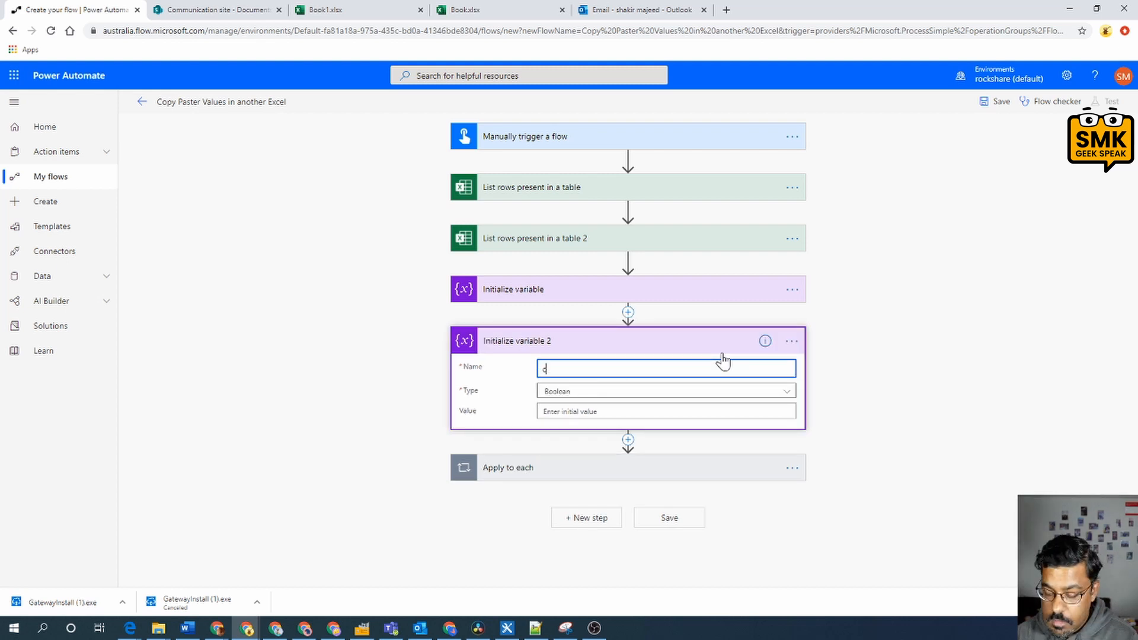
{"action": "key", "text": "BackSpace"}
{"action": "type", "text": "Counte"}
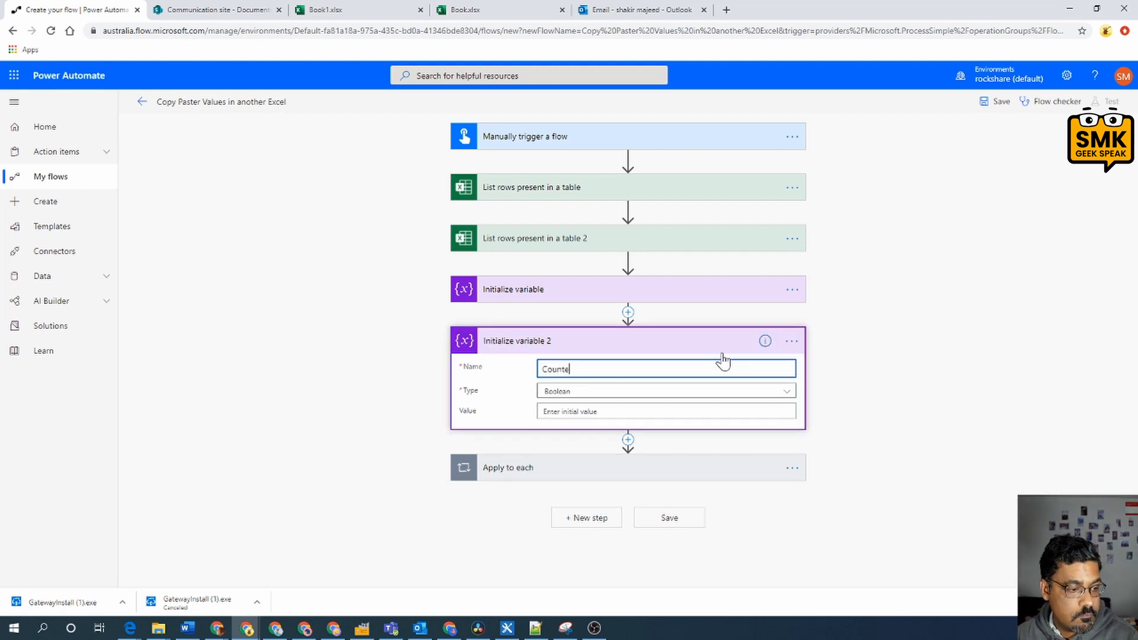
{"action": "type", "text": "rSecond"}
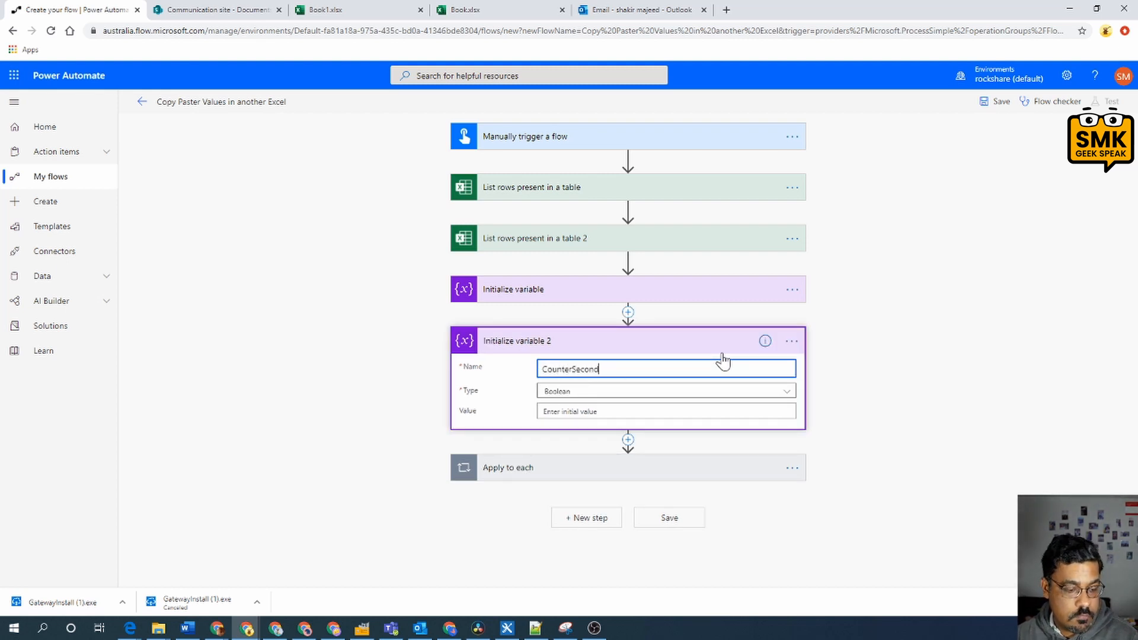
{"action": "type", "text": "Book"}
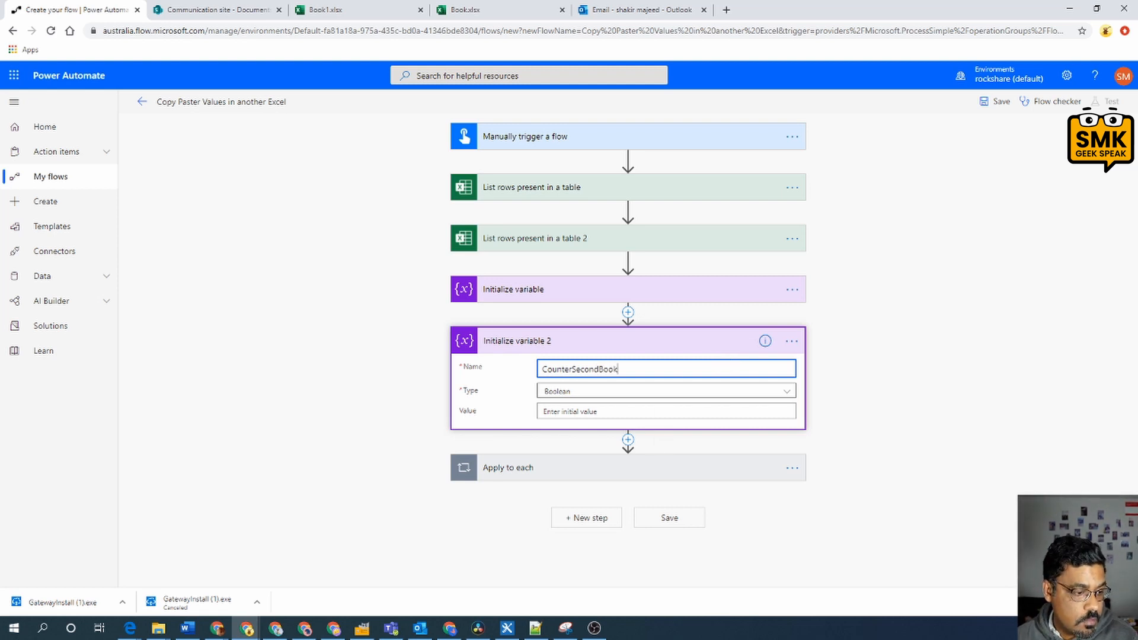
- Set the CounterSecondBook variable's type to Integer and its initial value to 0
{"action": "left_click", "coordinate": [658, 394]}
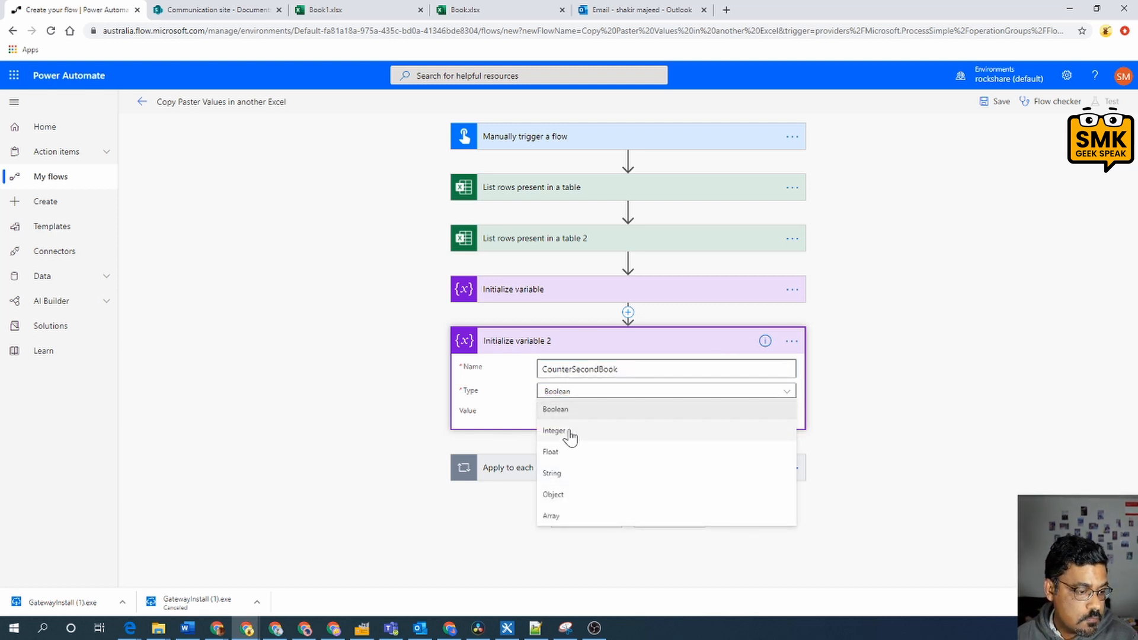
{"action": "left_click", "coordinate": [572, 433]}
{"action": "left_click", "coordinate": [544, 411]}
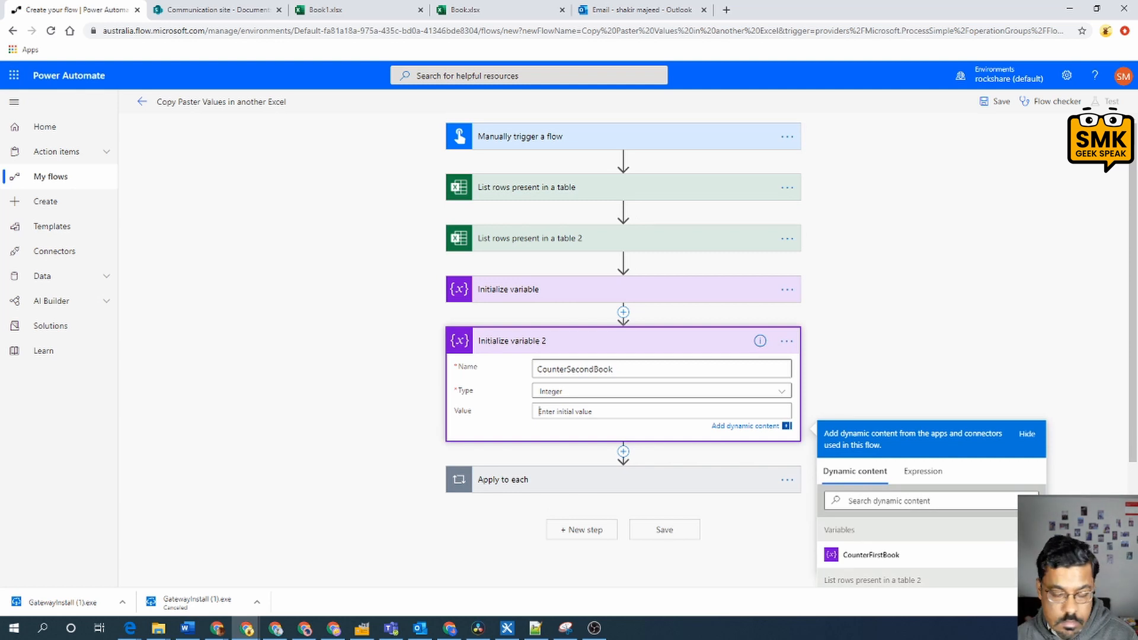
{"action": "type", "text": "0"}
- Expand the Apply to each loop, the nested Apply to each 2 loop and the condition inside to review them
{"action": "scroll", "coordinate": [653, 473], "scroll_direction": "down", "scroll_amount": 1}
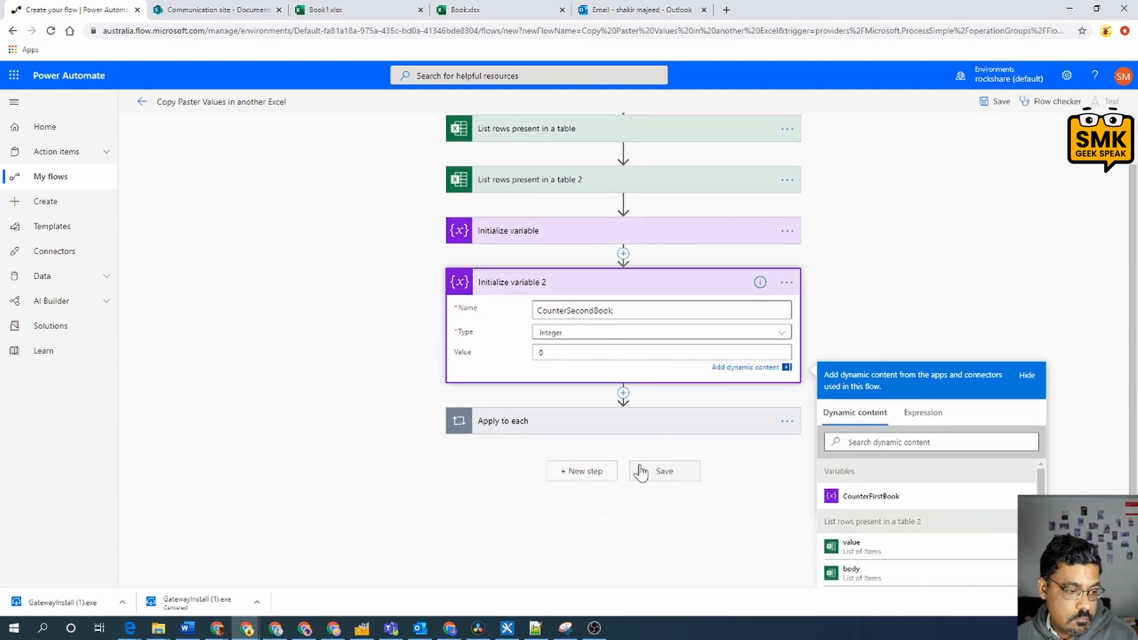
{"action": "left_click", "coordinate": [688, 425]}
{"action": "scroll", "coordinate": [629, 439], "scroll_direction": "down", "scroll_amount": 1}
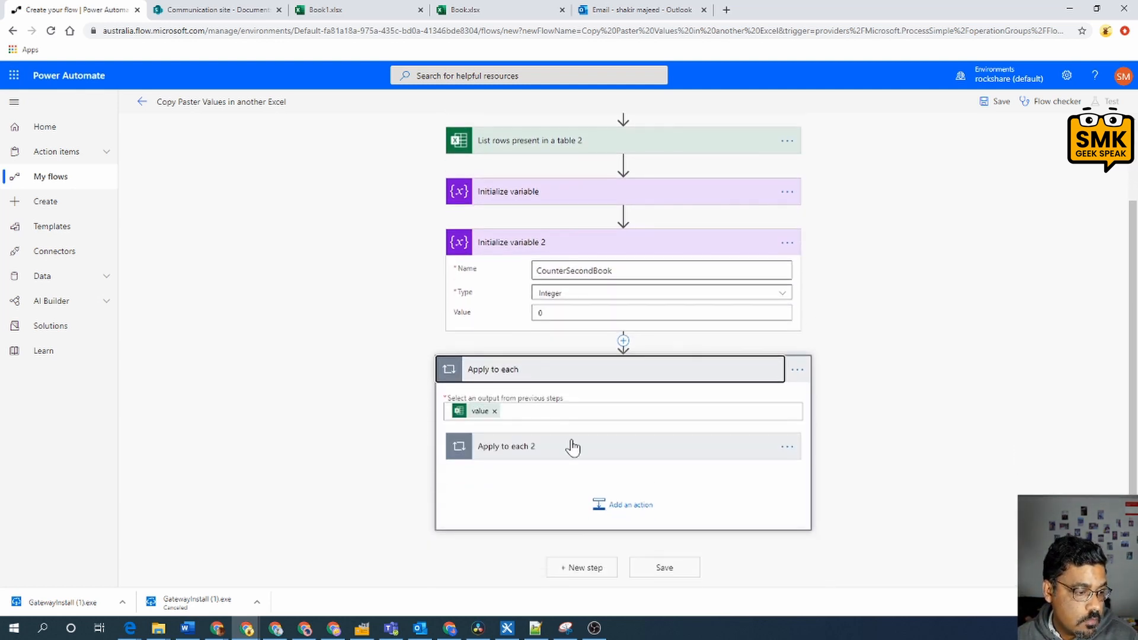
{"action": "left_click", "coordinate": [623, 452]}
{"action": "scroll", "coordinate": [610, 456], "scroll_direction": "down", "scroll_amount": 3}
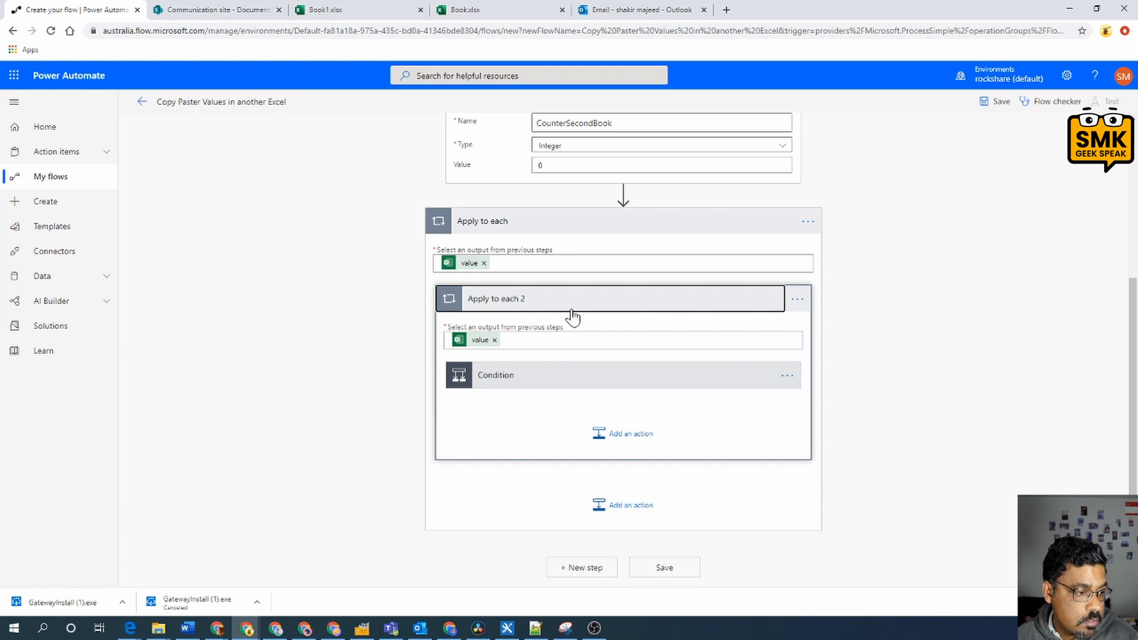
{"action": "left_click", "coordinate": [544, 375]}
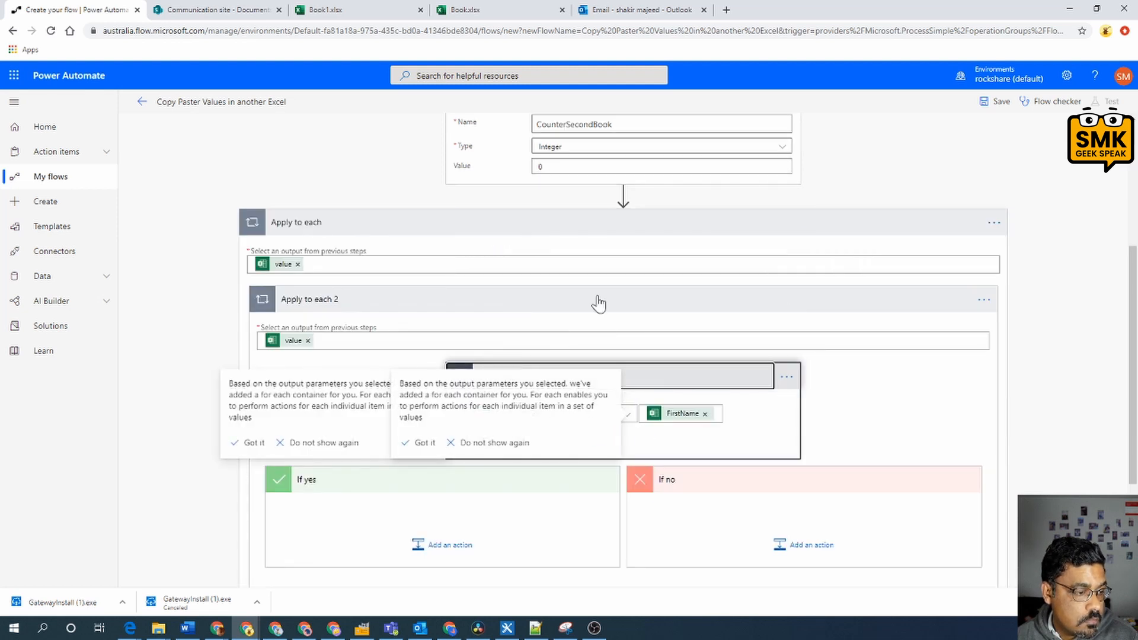
{"action": "scroll", "coordinate": [720, 454], "scroll_direction": "down", "scroll_amount": 3}
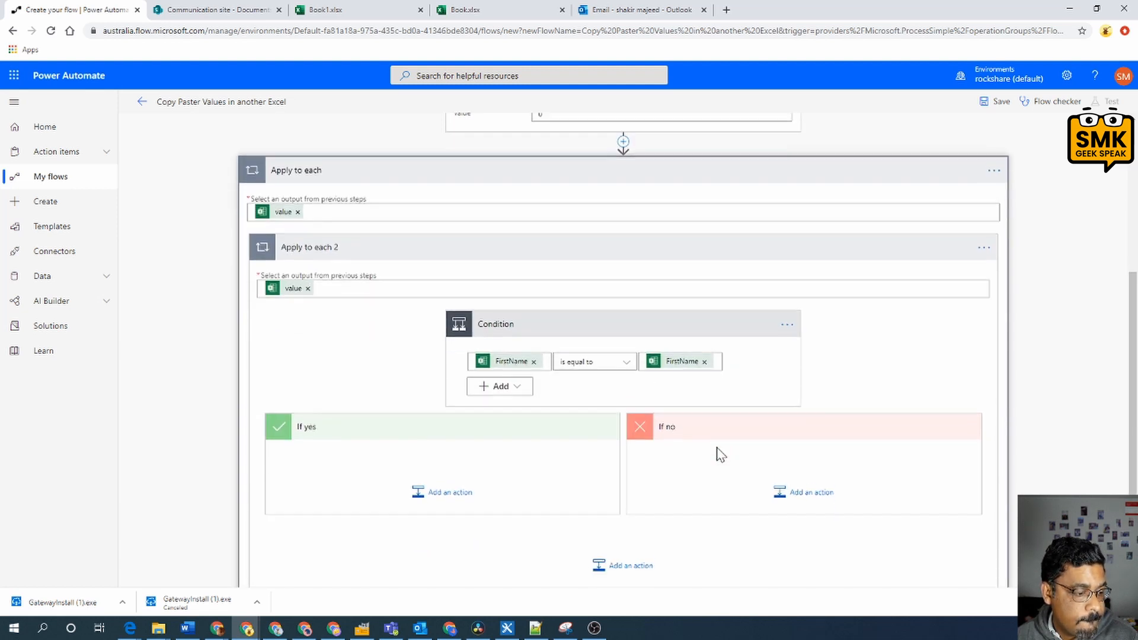
- Add a Set variable action inside the outer Apply to each loop, directly below the nested Apply to each 2 loop
{"action": "left_click", "coordinate": [636, 506]}
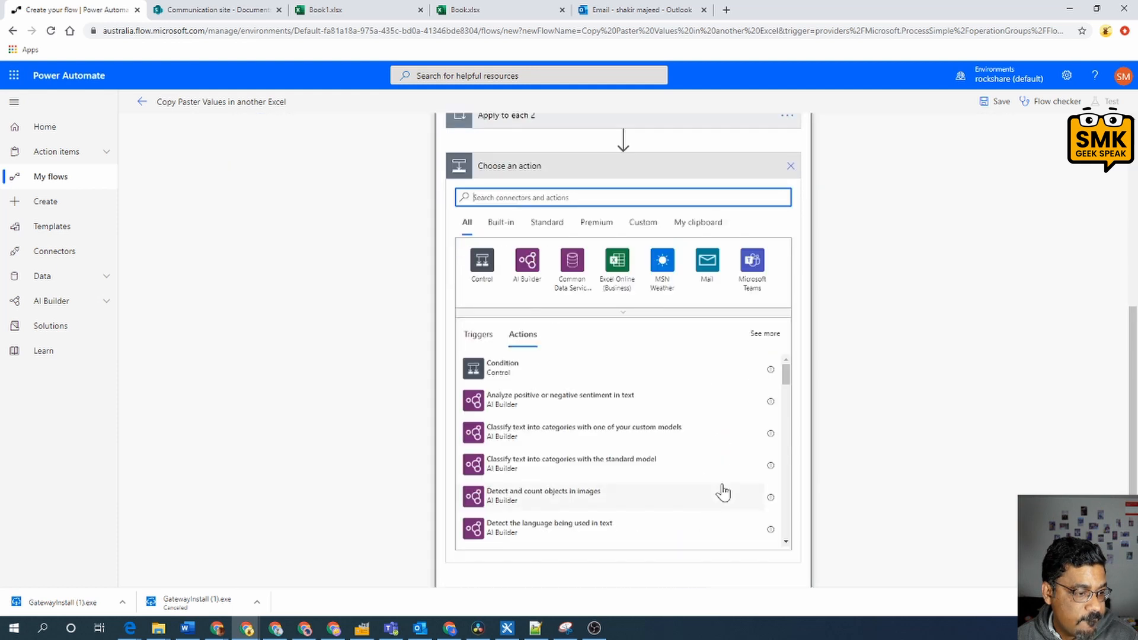
{"action": "scroll", "coordinate": [729, 488], "scroll_direction": "down", "scroll_amount": 5}
{"action": "scroll", "coordinate": [735, 487], "scroll_direction": "up", "scroll_amount": 3}
{"action": "scroll", "coordinate": [651, 267], "scroll_direction": "up", "scroll_amount": 3}
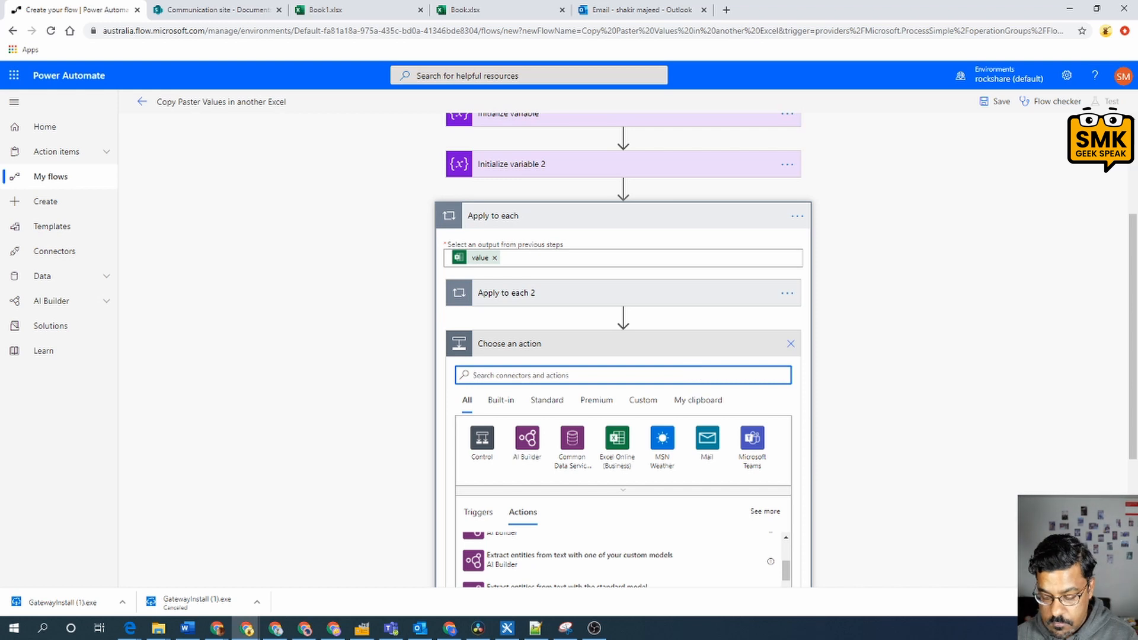
{"action": "type", "text": "set"}
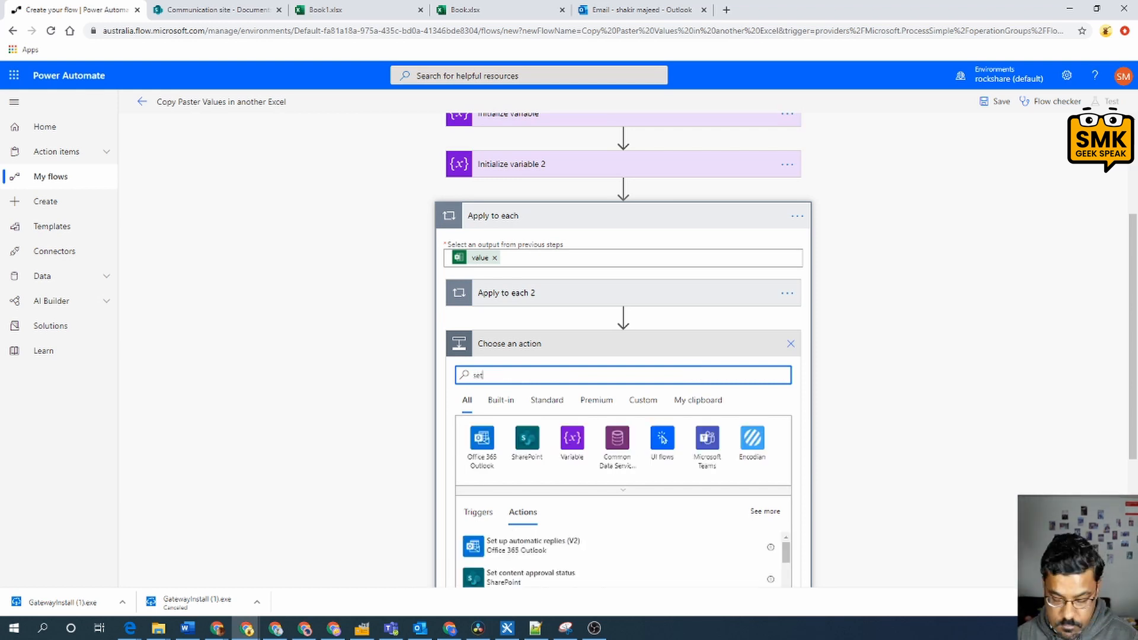
{"action": "type", "text": "co"}
{"action": "key", "text": "BackSpace"}
{"action": "key", "text": "BackSpace"}
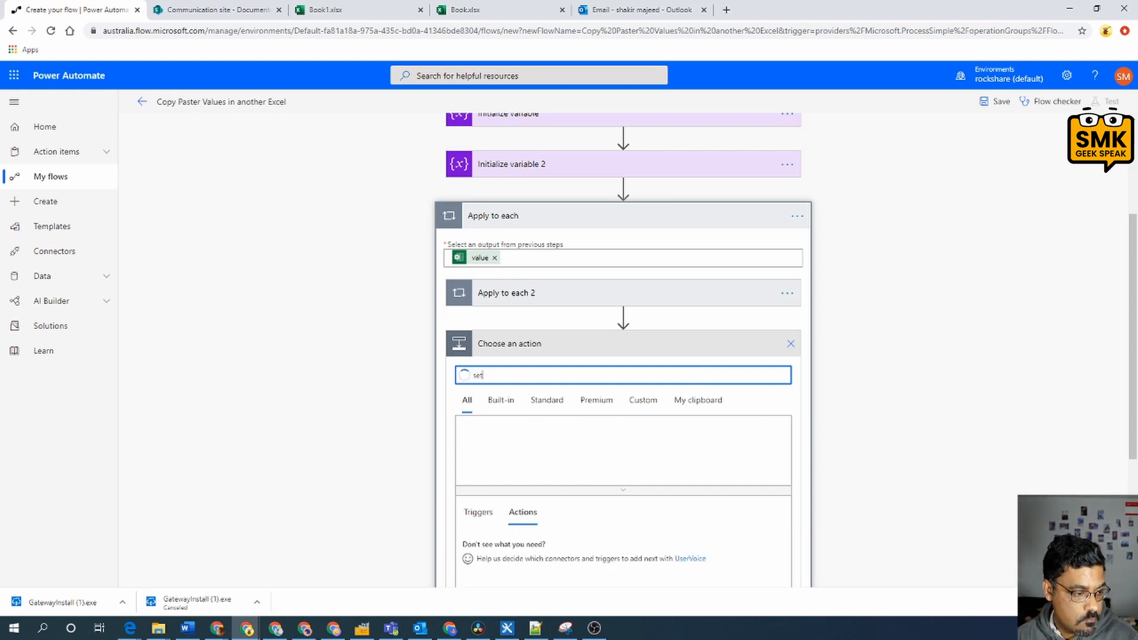
{"action": "type", "text": "counter"}
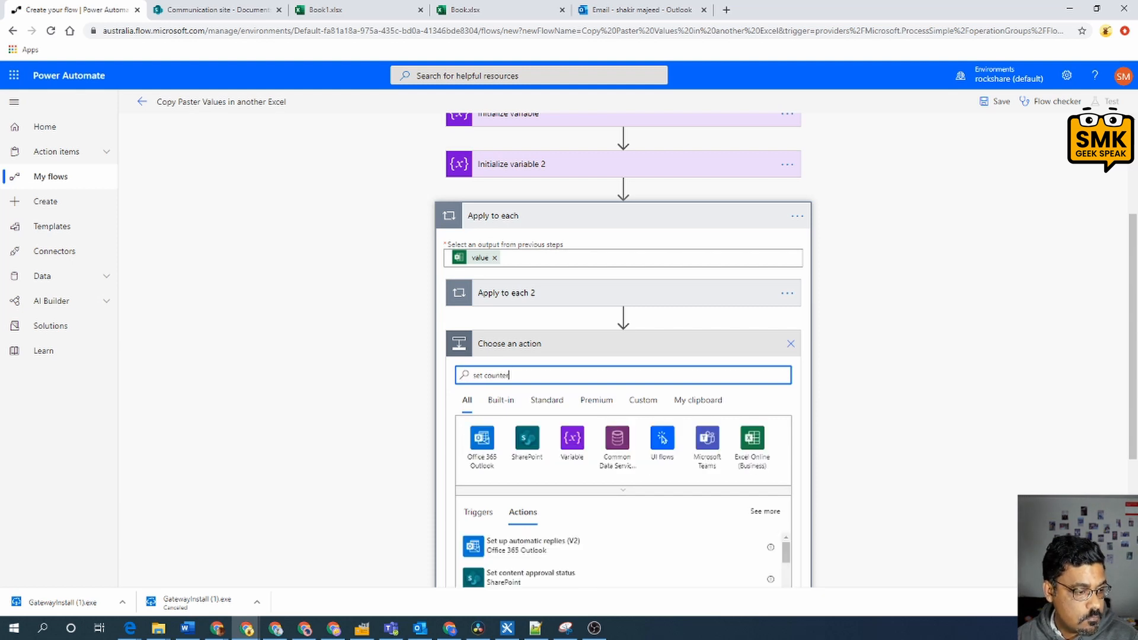
{"action": "key", "text": "BackSpace"}
{"action": "key", "text": "BackSpace"}
{"action": "key", "text": "BackSpace"}
{"action": "key", "text": "BackSpace"}
{"action": "key", "text": "BackSpace"}
{"action": "key", "text": "BackSpace"}
{"action": "key", "text": "BackSpace"}
{"action": "key", "text": "BackSpace"}
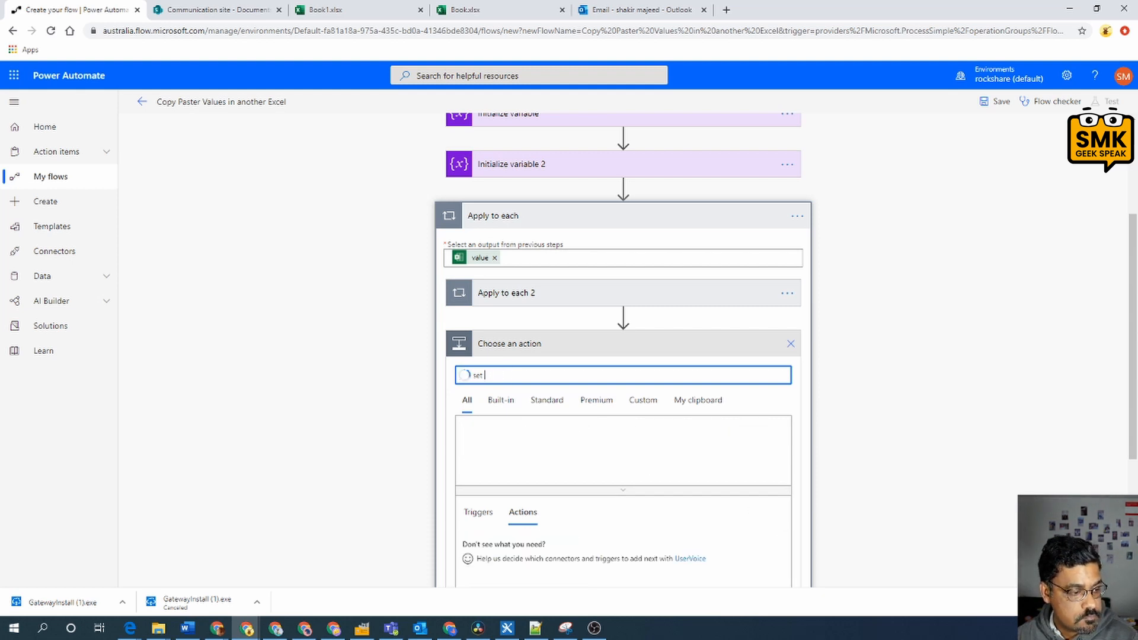
{"action": "type", "text": "var"}
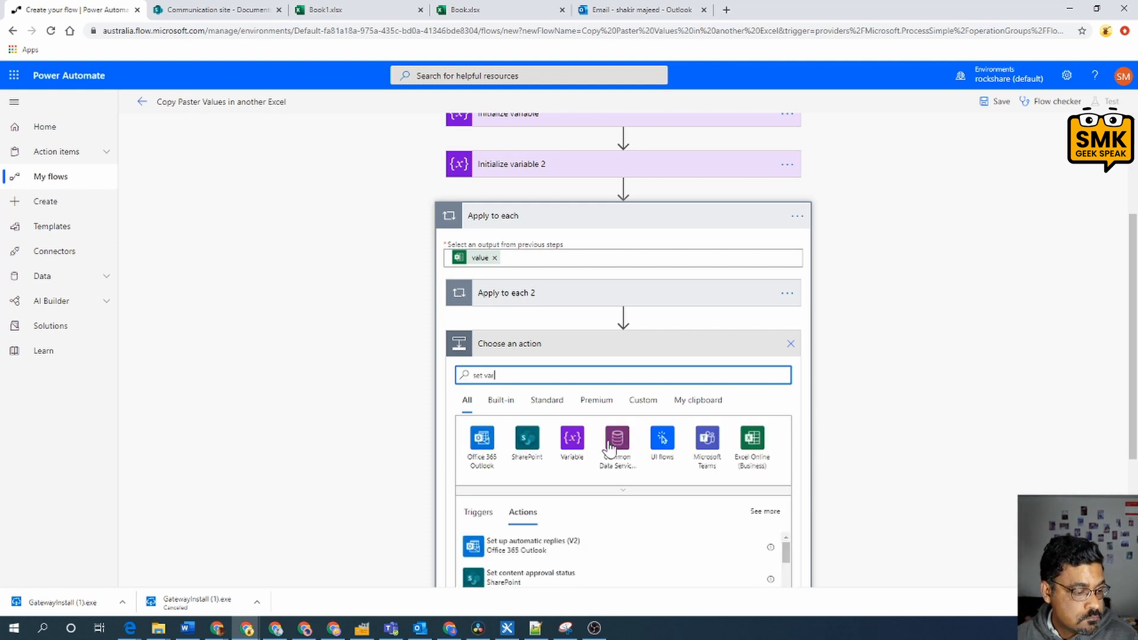
{"action": "scroll", "coordinate": [653, 460], "scroll_direction": "down", "scroll_amount": 2}
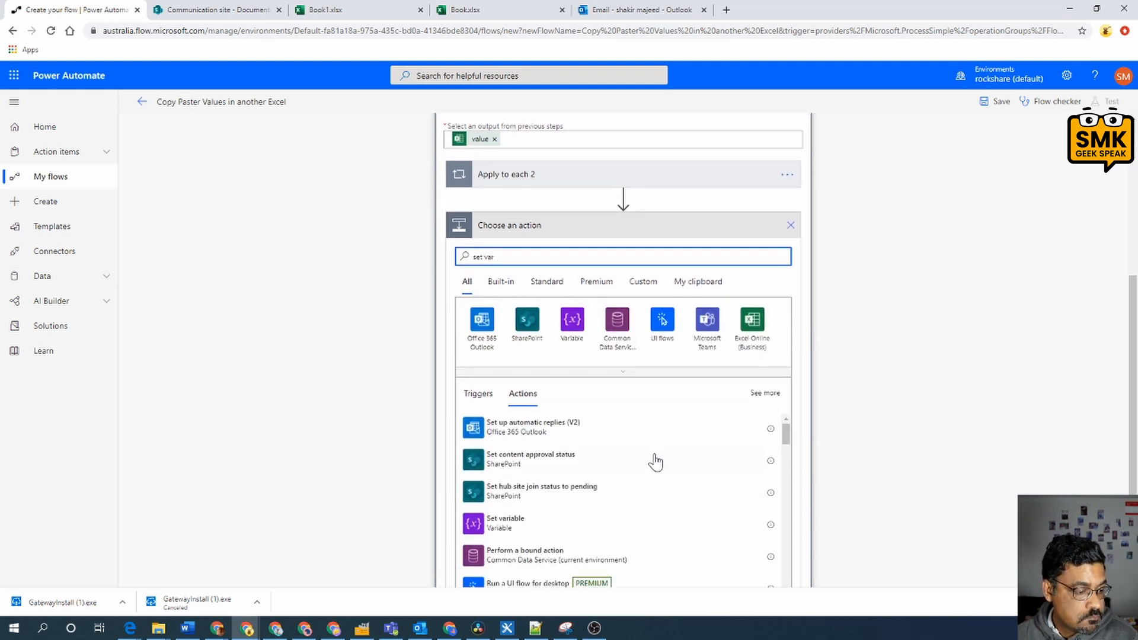
{"action": "left_click", "coordinate": [514, 522]}
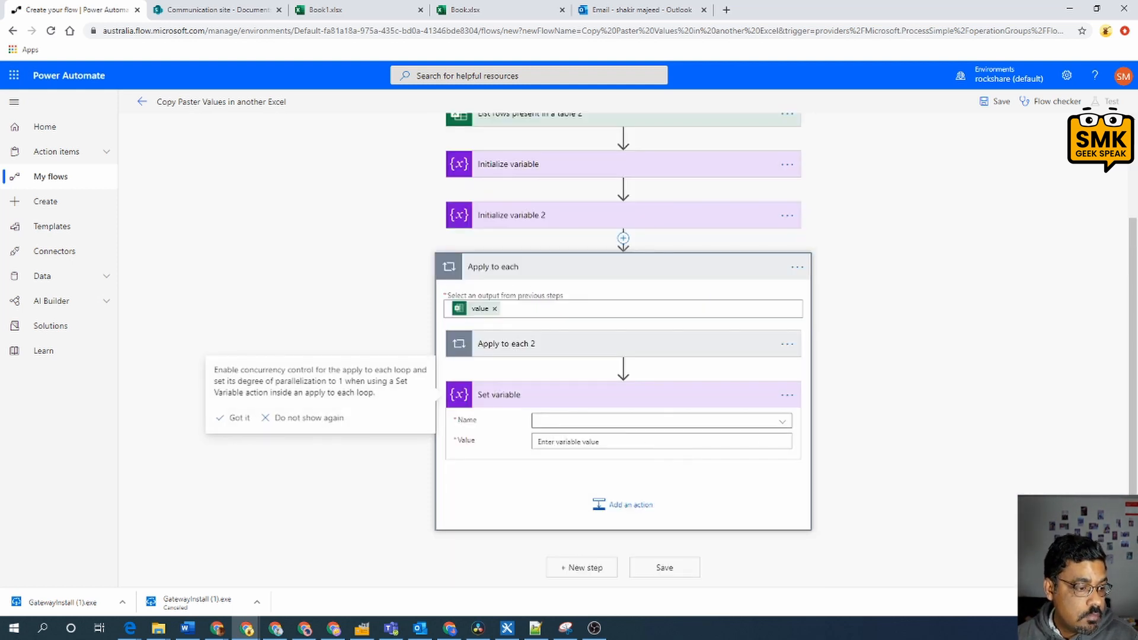
- Choose CounterFirstBook as the variable that the Set variable action changes and open its value for editing
{"action": "left_click", "coordinate": [627, 423]}
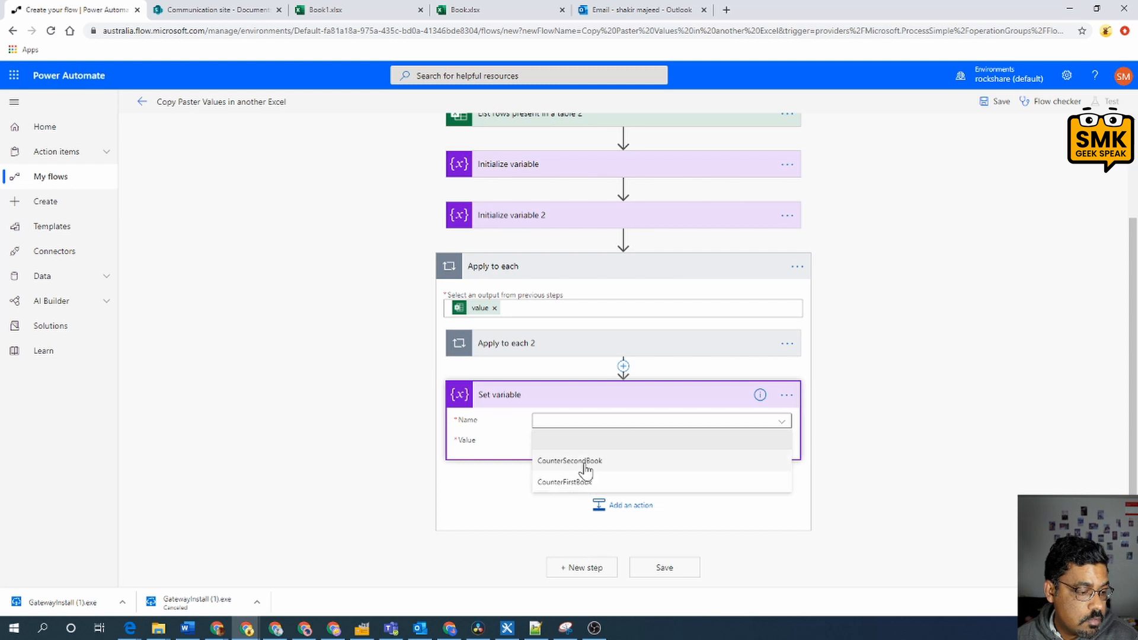
{"action": "left_click", "coordinate": [566, 482]}
{"action": "left_click", "coordinate": [593, 441]}
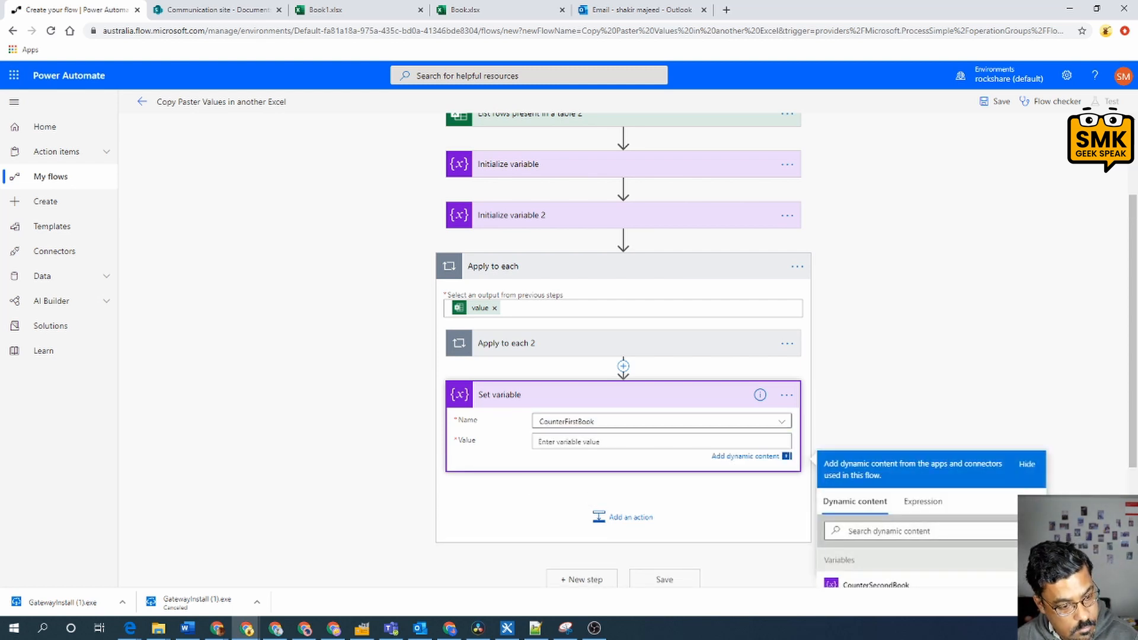
- Insert another Initialize variable action between the CounterFirstBook and CounterSecondBook initializations
{"action": "scroll", "coordinate": [680, 422], "scroll_direction": "up", "scroll_amount": 2}
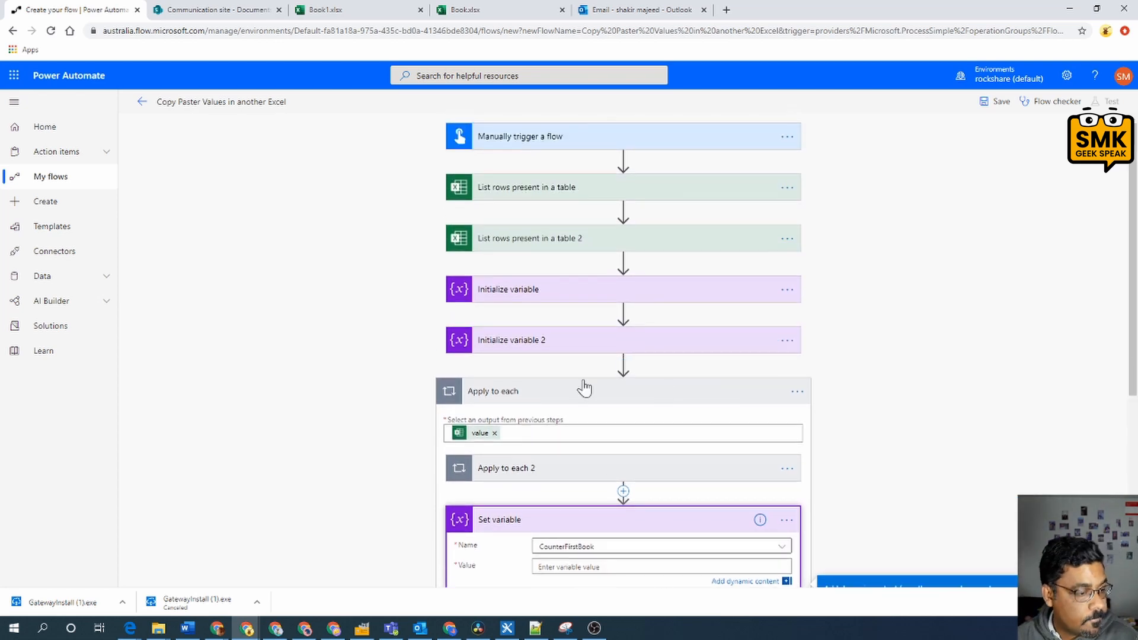
{"action": "scroll", "coordinate": [756, 322], "scroll_direction": "down", "scroll_amount": 2}
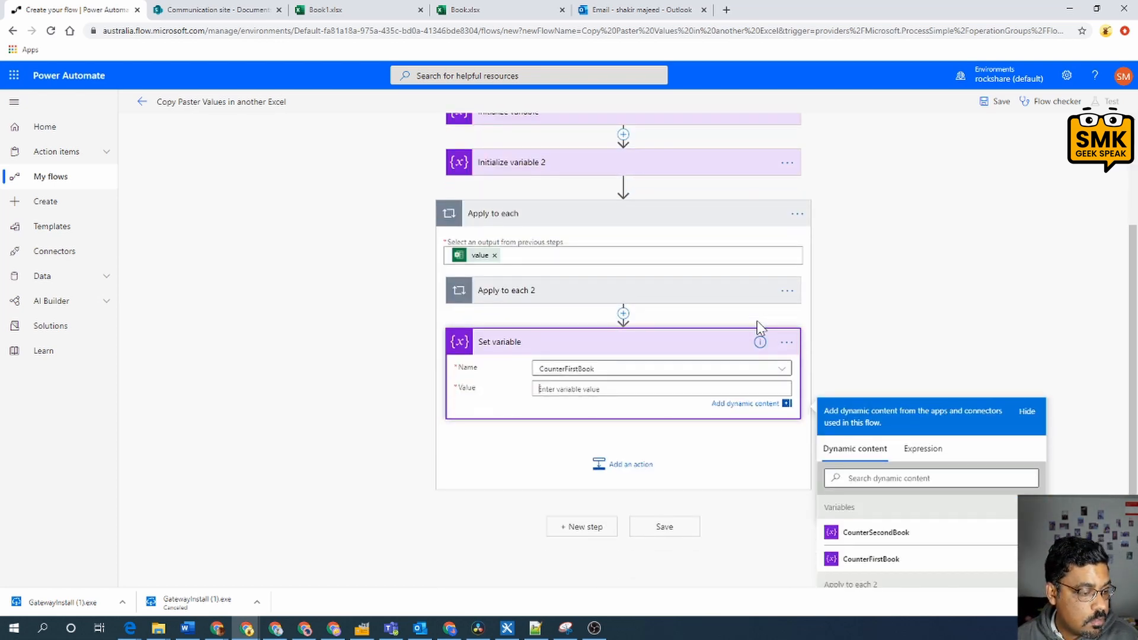
{"action": "scroll", "coordinate": [757, 322], "scroll_direction": "up", "scroll_amount": 2}
{"action": "scroll", "coordinate": [767, 326], "scroll_direction": "up", "scroll_amount": 1}
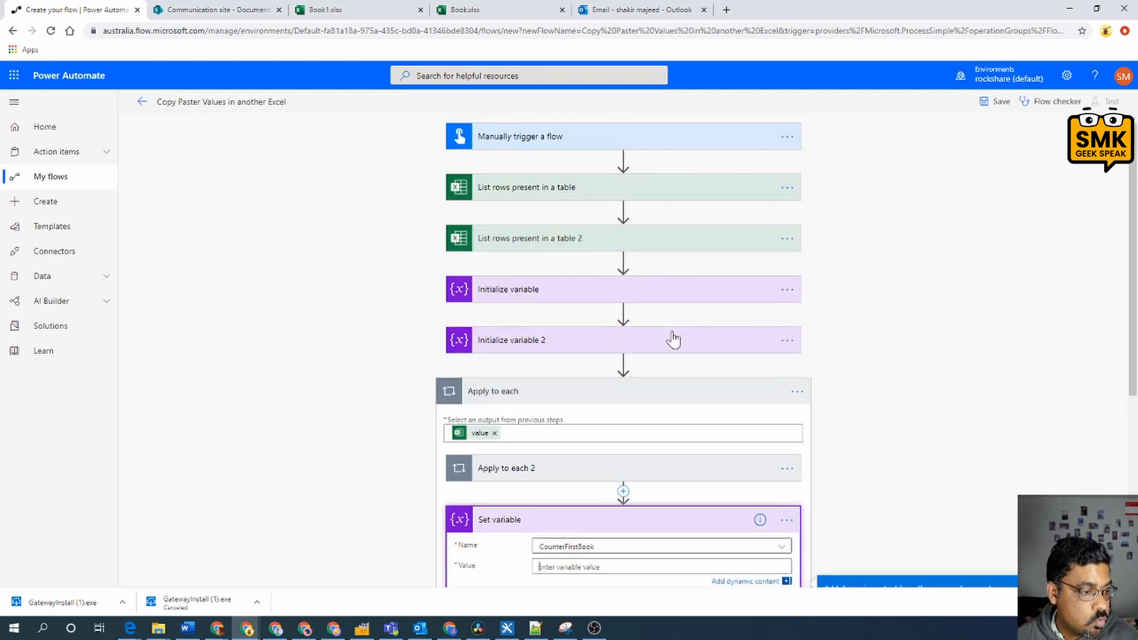
{"action": "left_click", "coordinate": [624, 312]}
{"action": "left_click", "coordinate": [638, 330]}
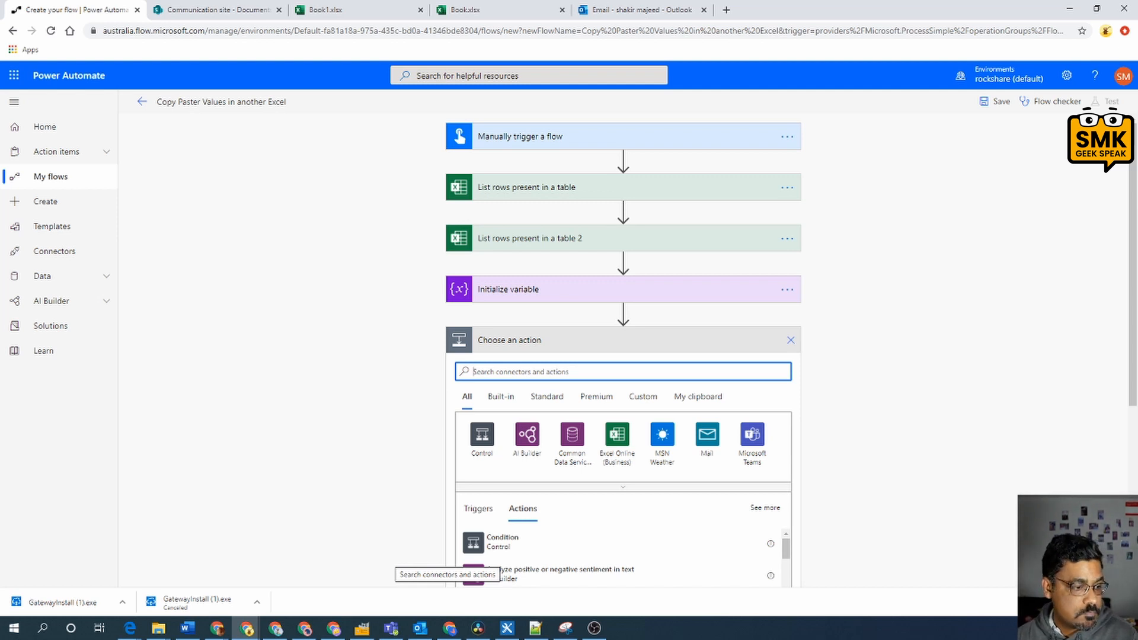
{"action": "scroll", "coordinate": [800, 323], "scroll_direction": "down", "scroll_amount": 2}
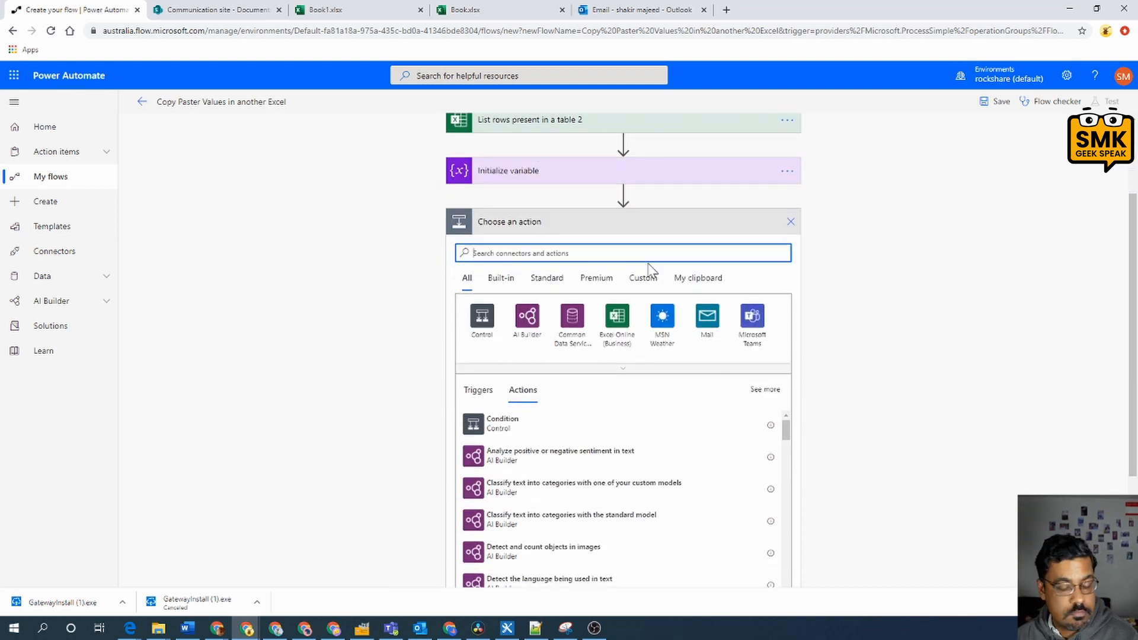
{"action": "type", "text": "i"}
{"action": "key", "text": "BackSpace"}
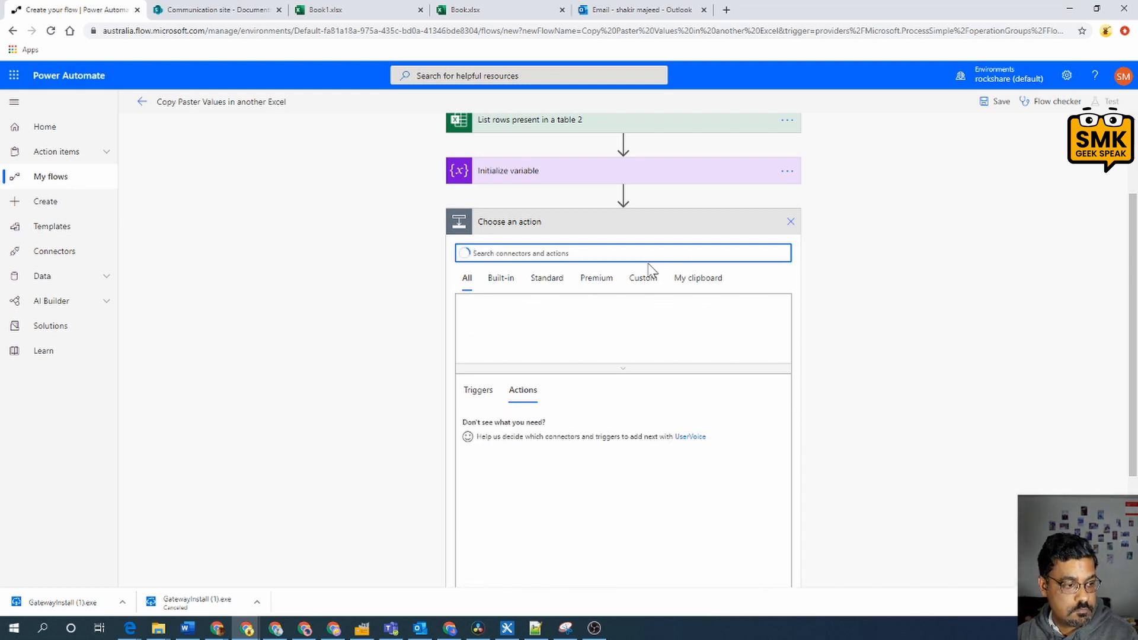
{"action": "type", "text": "inti"}
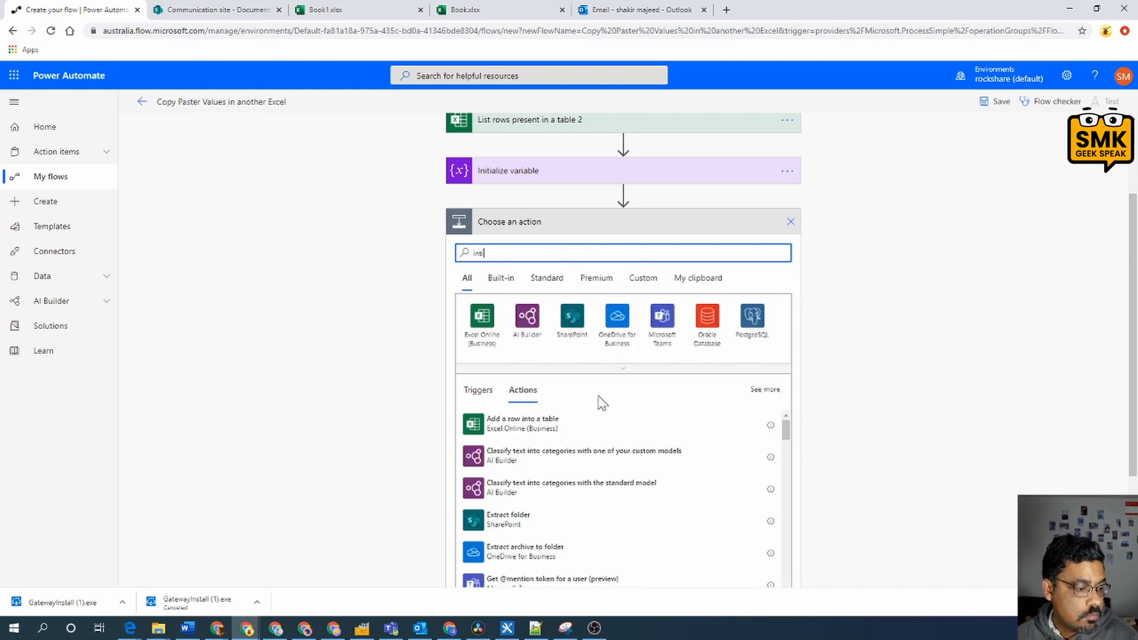
{"action": "key", "text": "BackSpace"}
{"action": "key", "text": "BackSpace"}
{"action": "type", "text": "itia"}
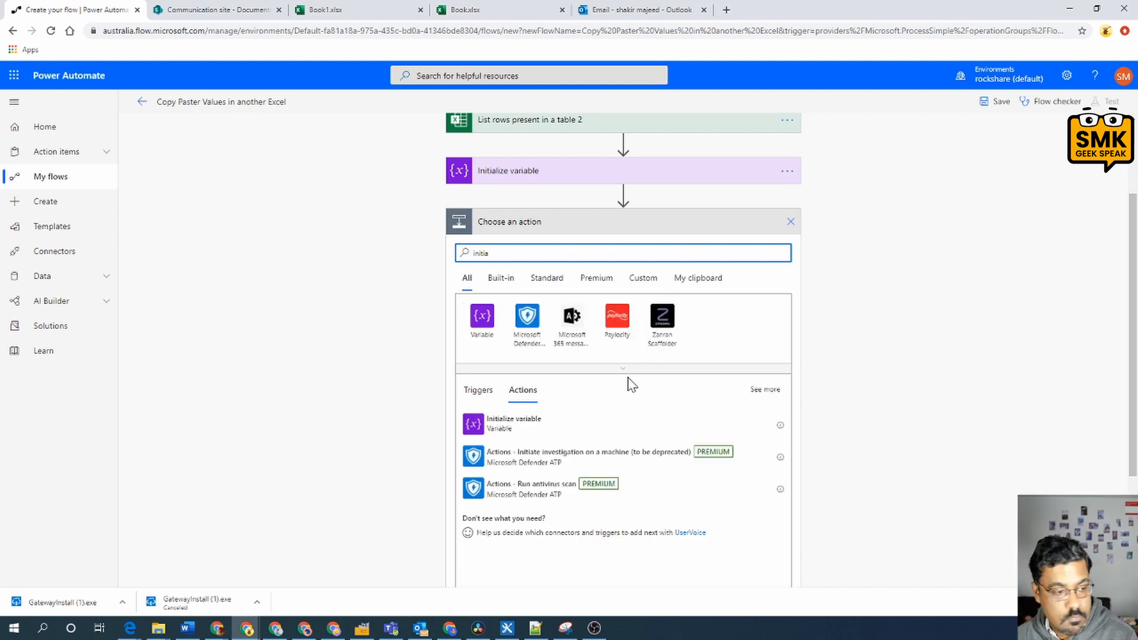
{"action": "left_click", "coordinate": [524, 439]}
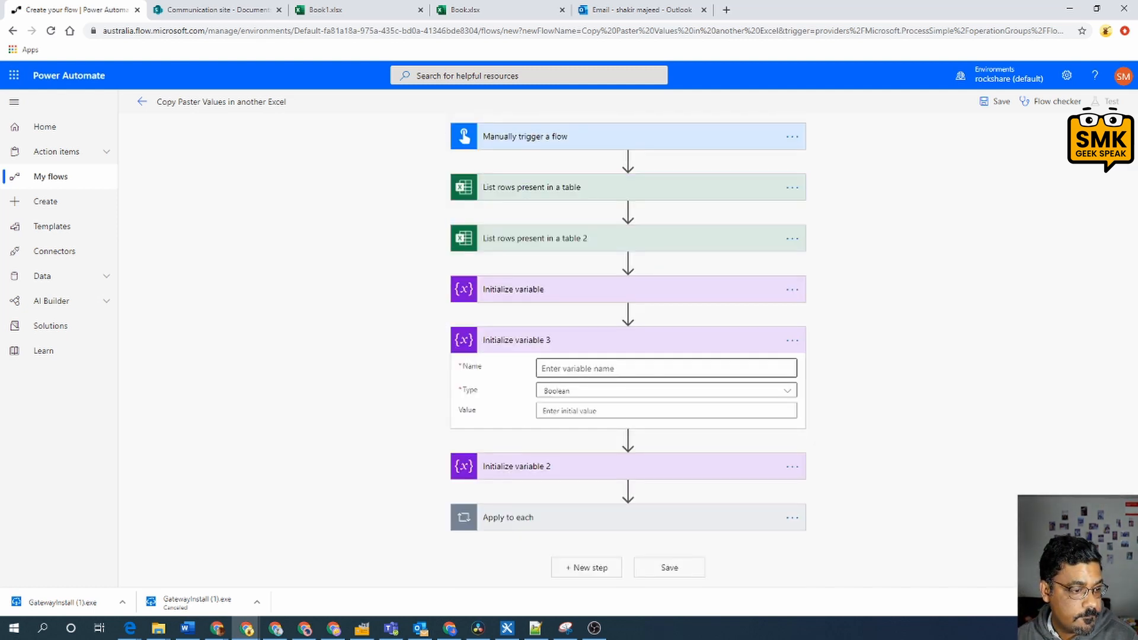
- Name the newly inserted variable TempCounterFirstBook, reusing the name copied from the first Initialize variable action
{"action": "type", "text": "TempSCo"}
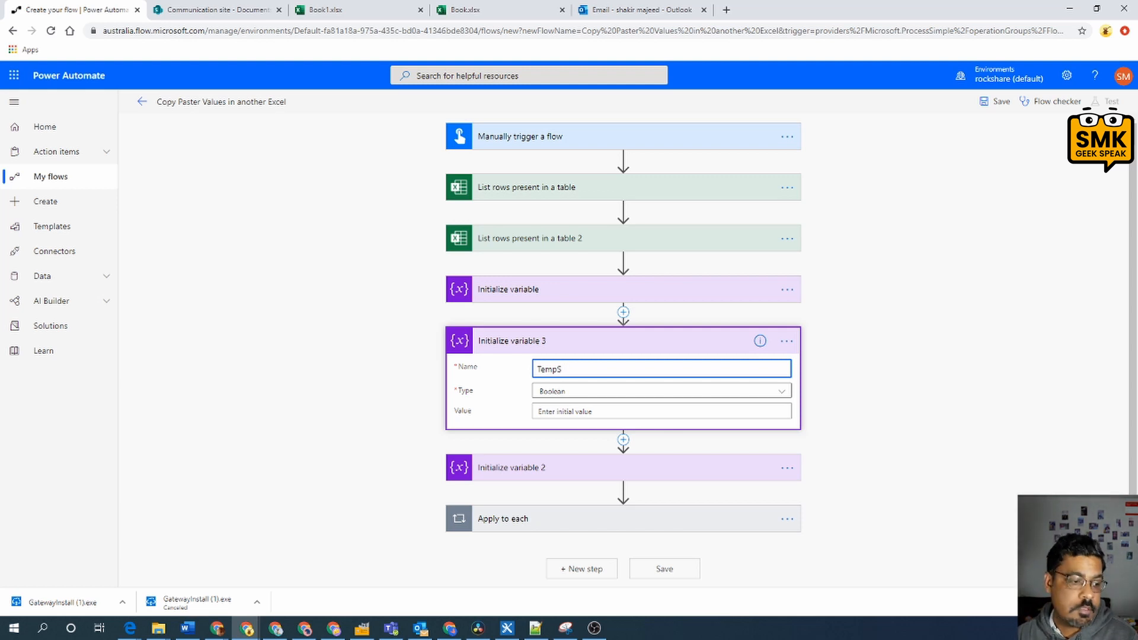
{"action": "left_click", "coordinate": [673, 291]}
{"action": "left_click_drag", "start_coordinate": [611, 319], "coordinate": [524, 324]}
{"action": "key", "text": "ctrl+c"}
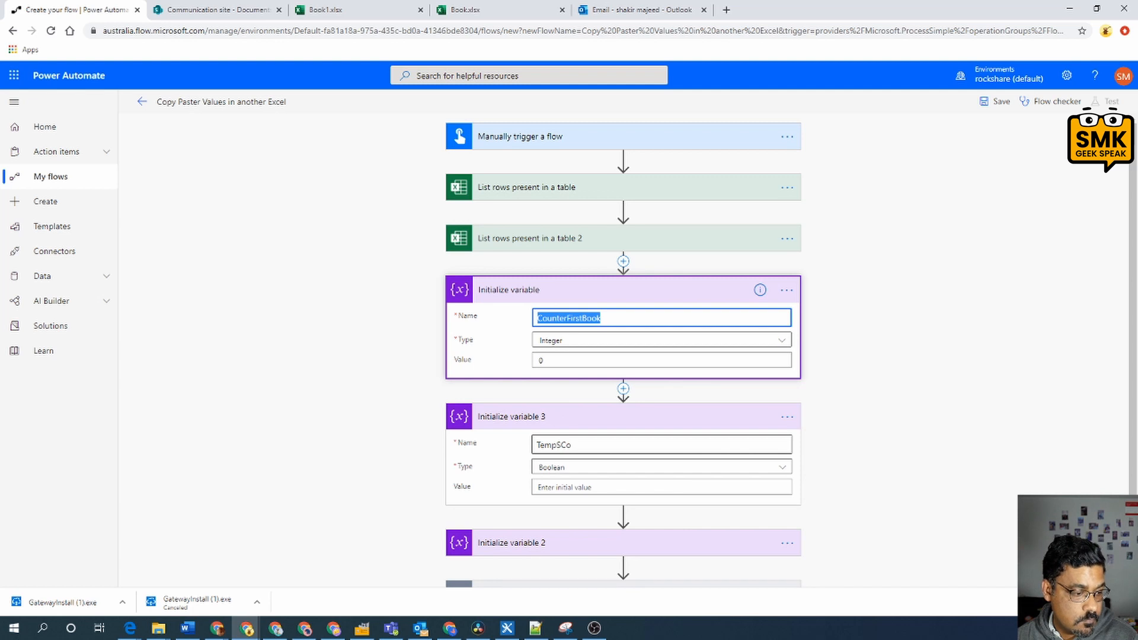
{"action": "left_click_drag", "start_coordinate": [571, 445], "coordinate": [555, 445]}
{"action": "key", "text": "ctrl+v"}
- Set the TempCounterFirstBook variable's type to Integer and its initial value to 0
{"action": "left_click", "coordinate": [572, 470]}
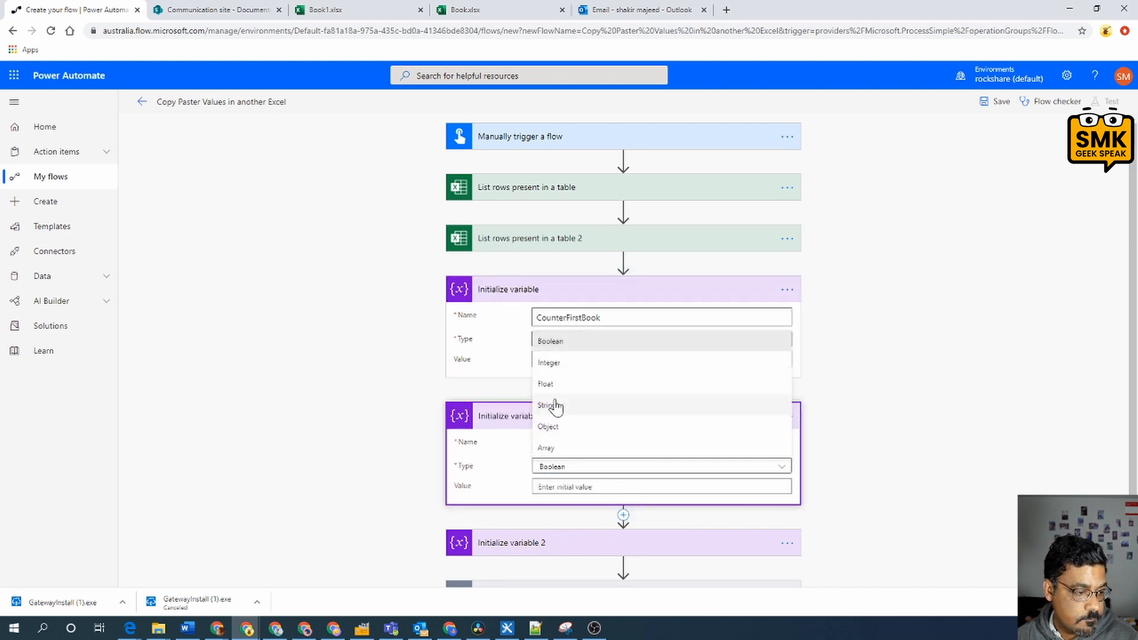
{"action": "left_click", "coordinate": [550, 363]}
{"action": "left_click", "coordinate": [563, 488]}
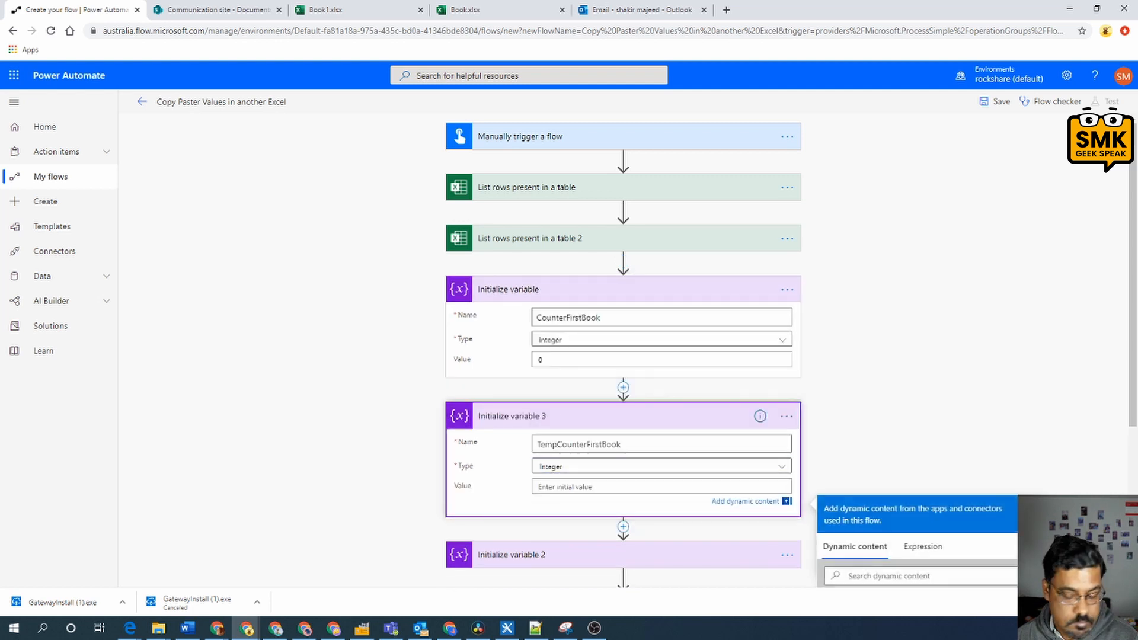
{"action": "type", "text": "0"}
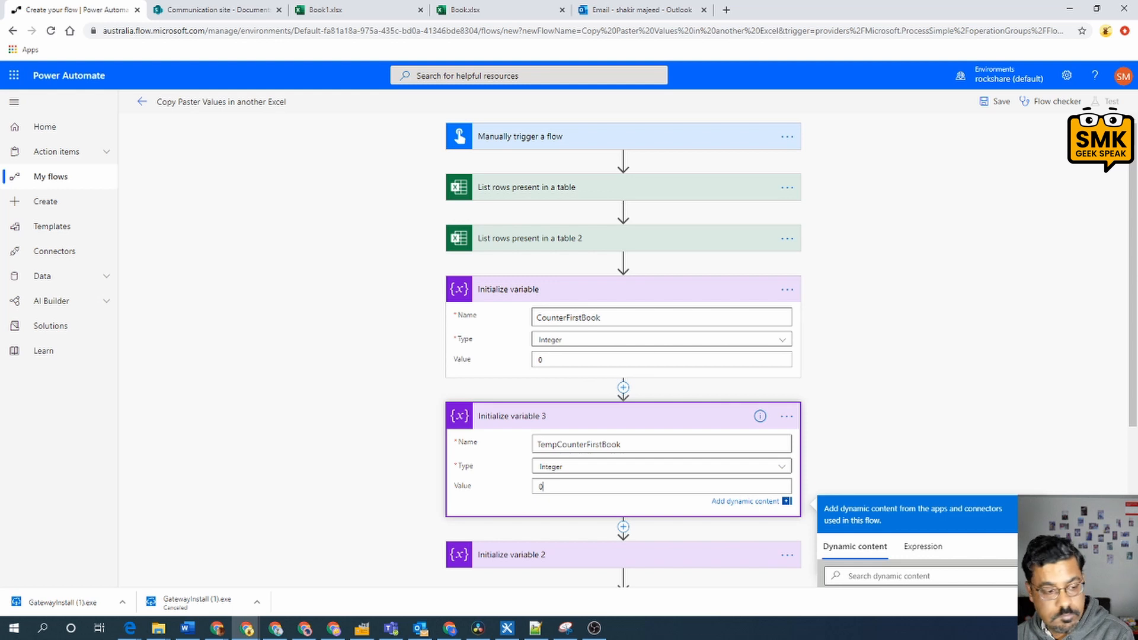
{"action": "left_click", "coordinate": [656, 422]}
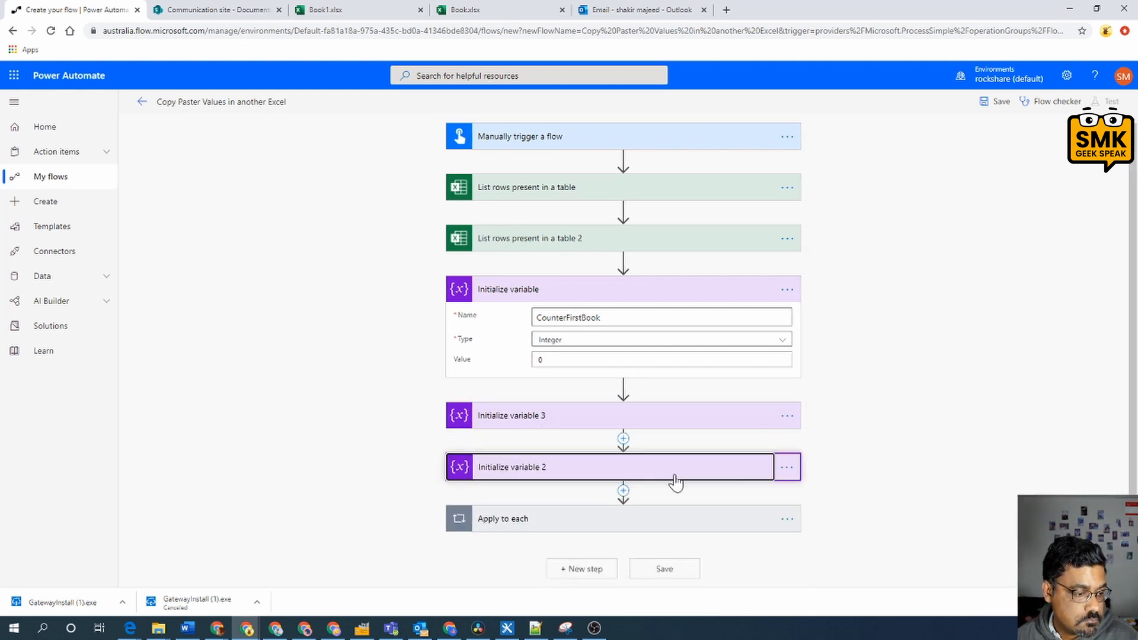
- Insert an Initialize variable action between Initialize variable 2 and the Apply to each loop
{"action": "left_click", "coordinate": [674, 474]}
{"action": "left_click", "coordinate": [647, 399]}
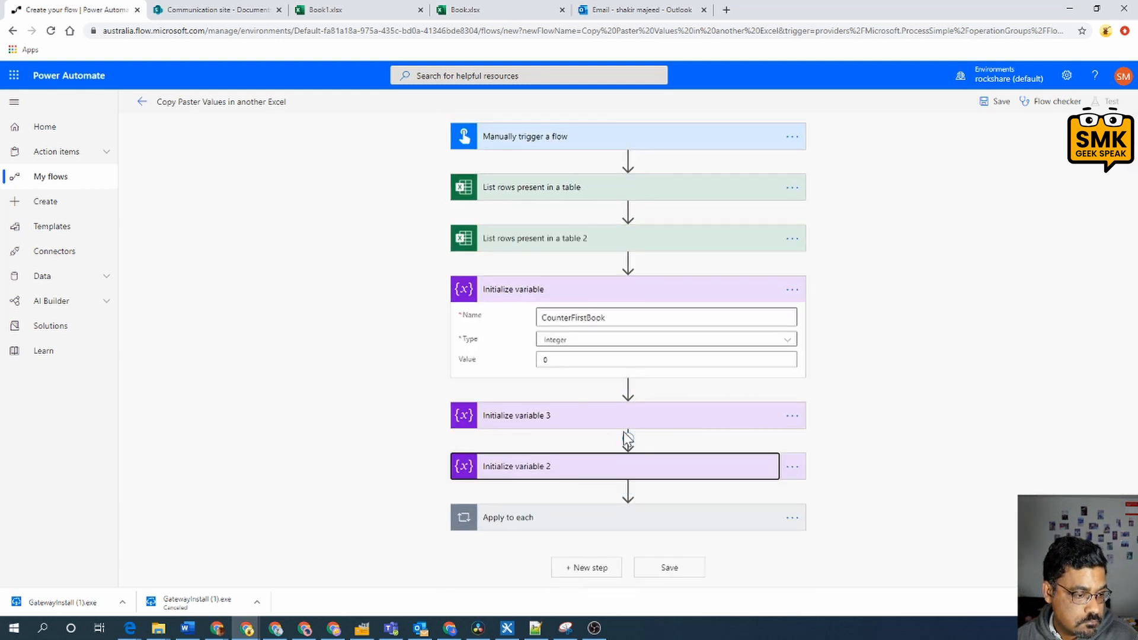
{"action": "left_click", "coordinate": [627, 489]}
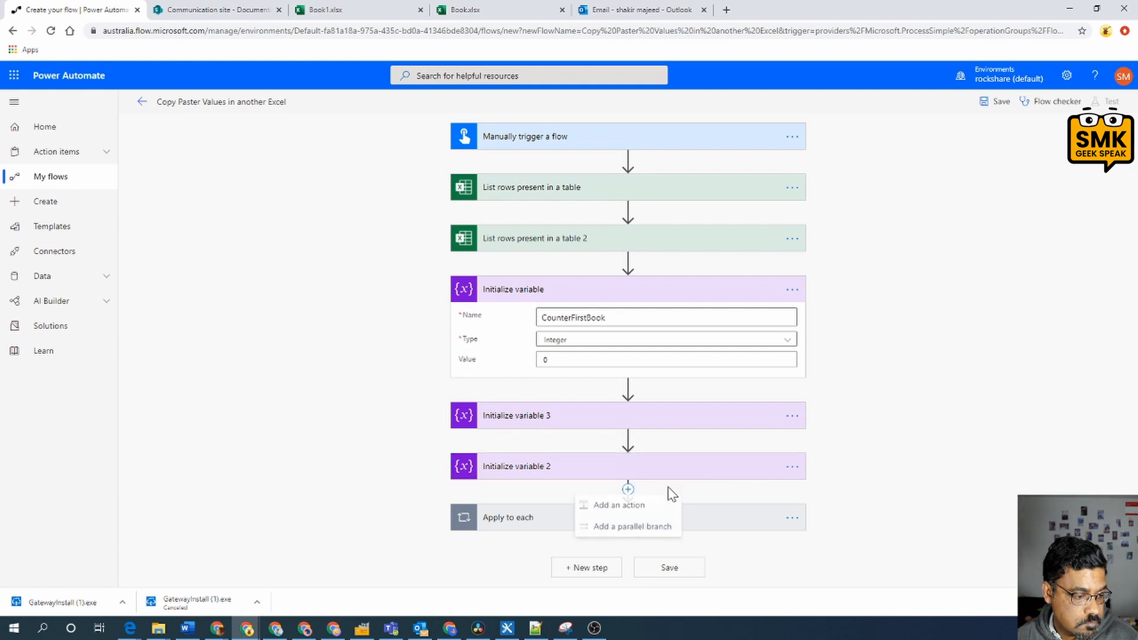
{"action": "left_click", "coordinate": [619, 507]}
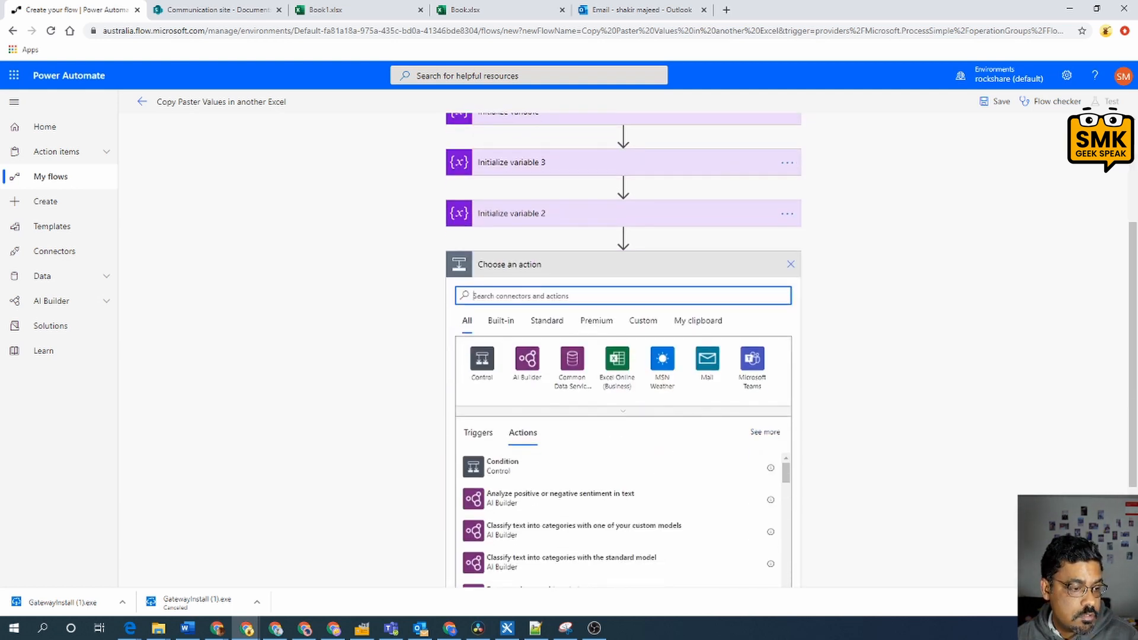
{"action": "type", "text": "intui"}
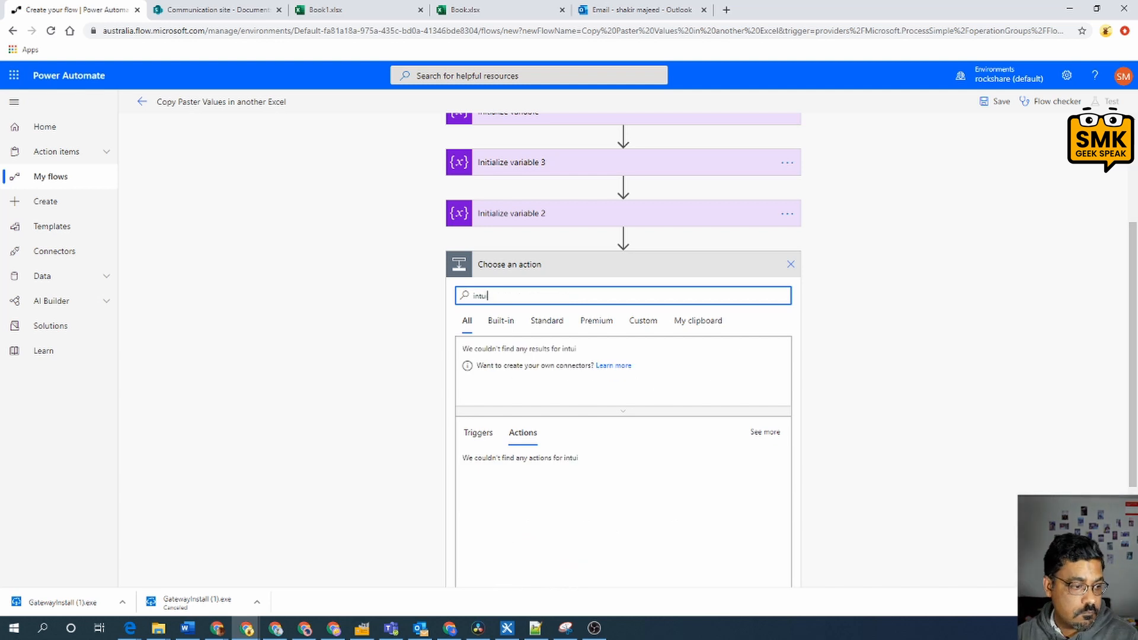
{"action": "type", "text": "ta"}
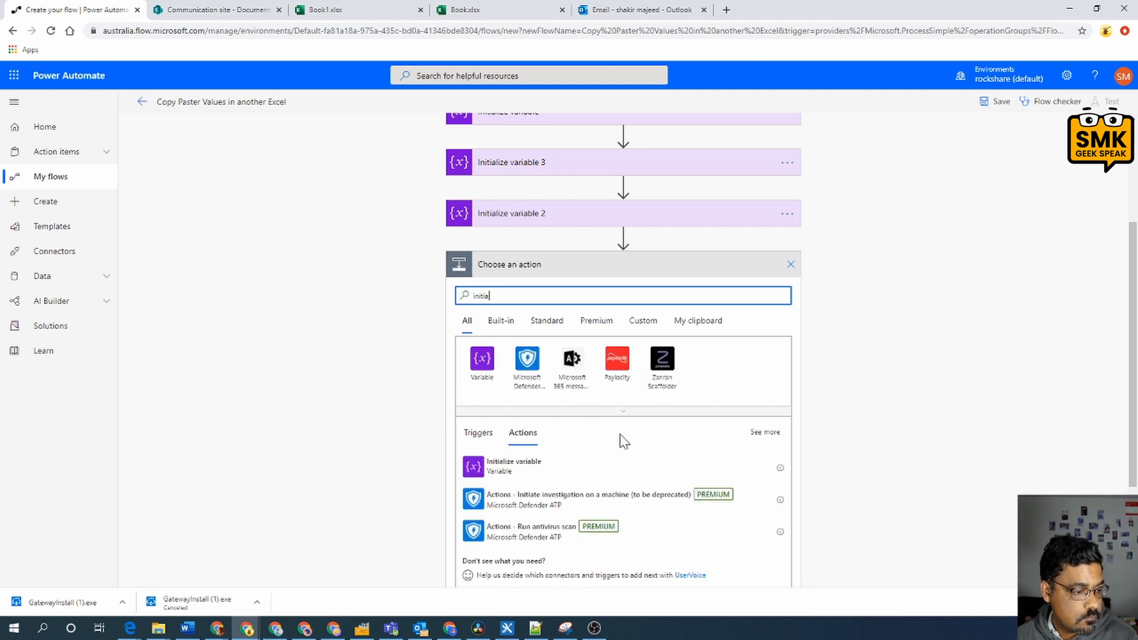
{"action": "left_click", "coordinate": [559, 472]}
- Name the newly inserted variable TempCounterSecondBook, adapting the copied name CounterFirstBook
{"action": "left_click", "coordinate": [605, 419]}
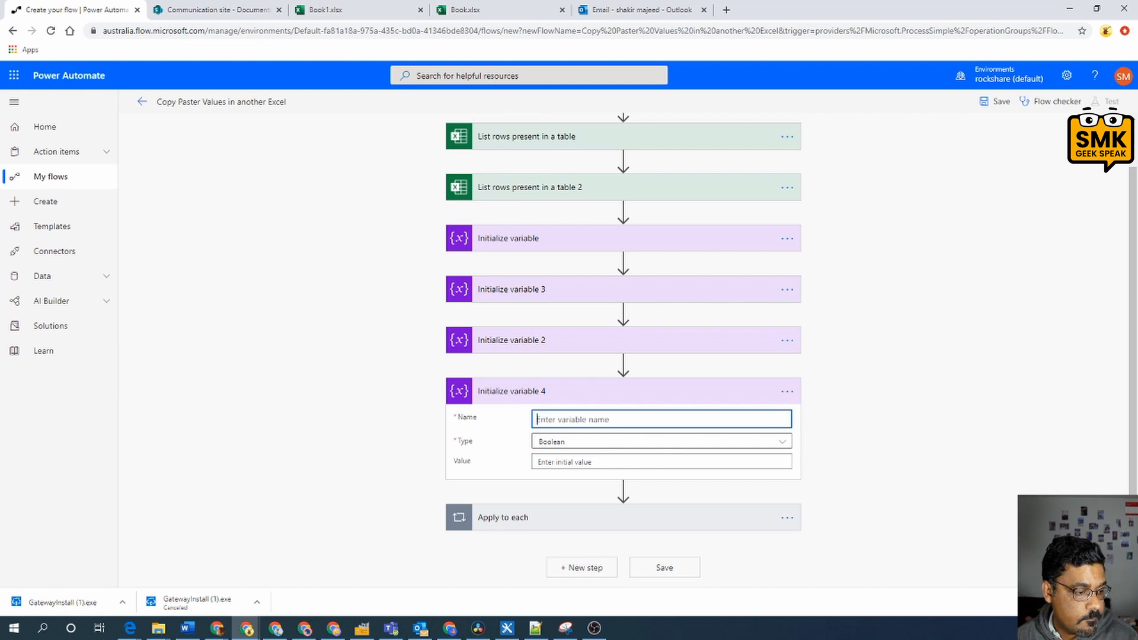
{"action": "type", "text": "CounterFirstBook"}
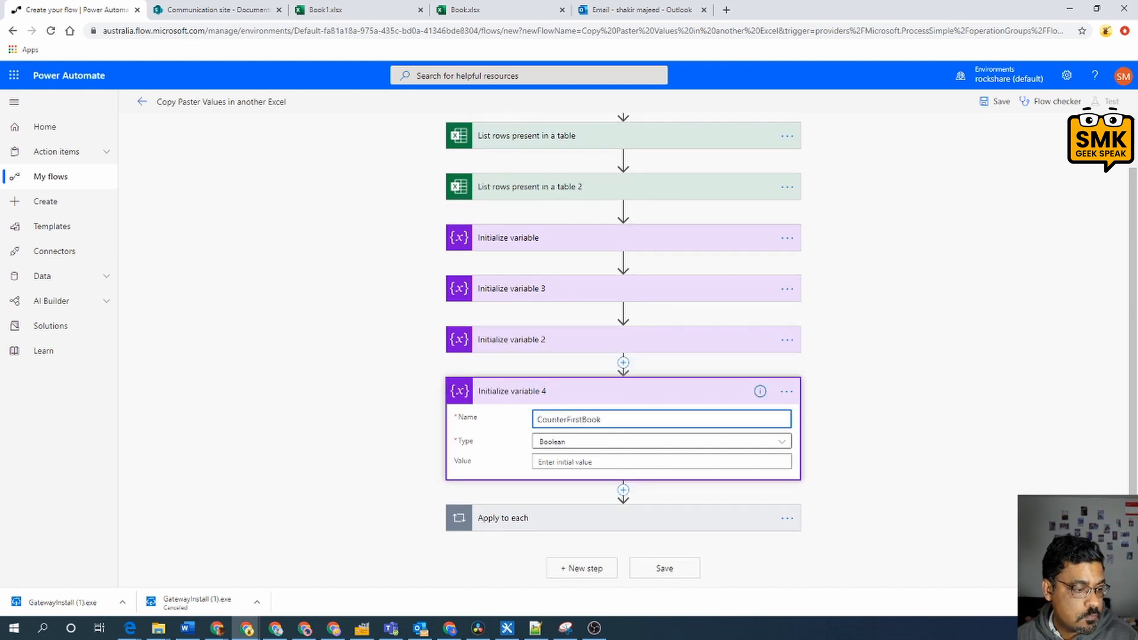
{"action": "type", "text": "Counter"}
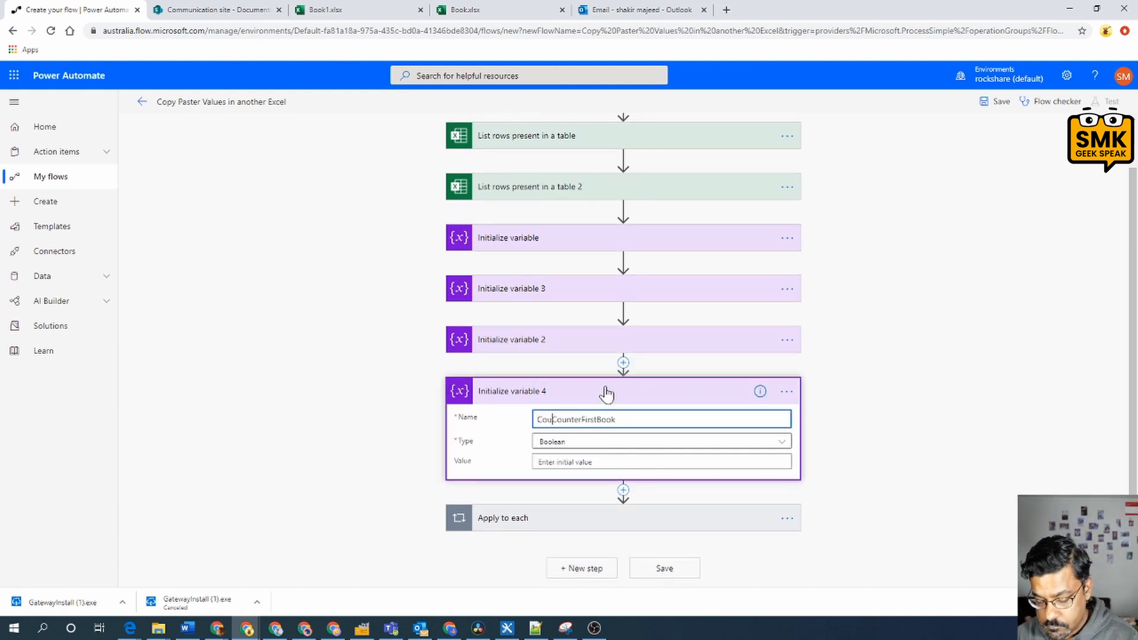
{"action": "key", "text": "BackSpace"}
{"action": "key", "text": "BackSpace"}
{"action": "key", "text": "BackSpace"}
{"action": "key", "text": "BackSpace"}
{"action": "key", "text": "BackSpace"}
{"action": "key", "text": "BackSpace"}
{"action": "key", "text": "BackSpace"}
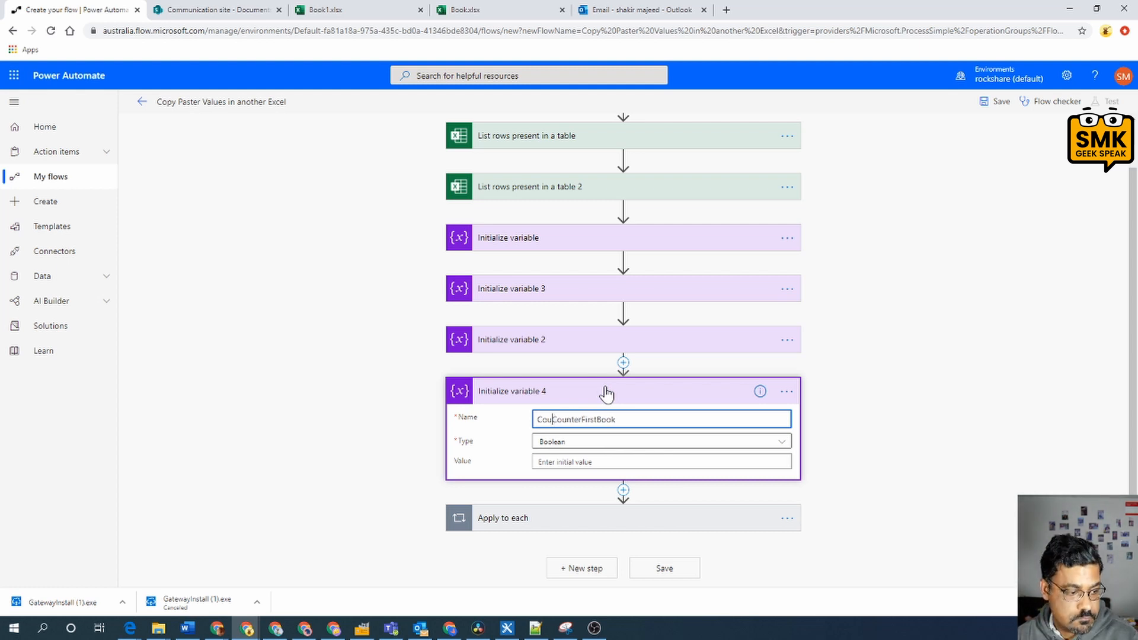
{"action": "type", "text": "TempCounter"}
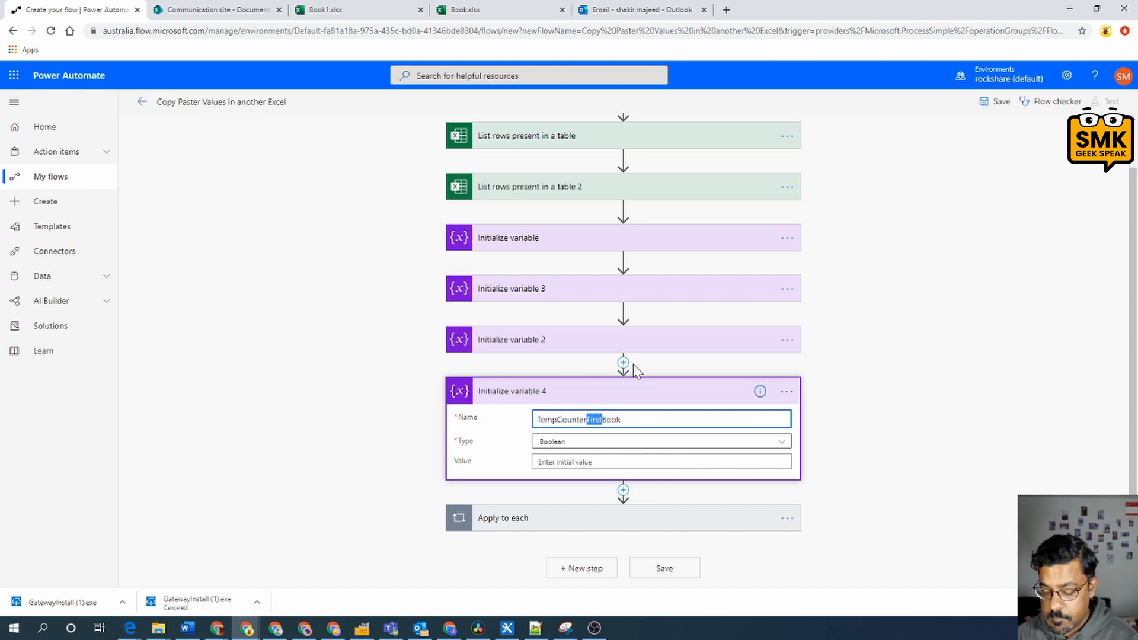
{"action": "type", "text": "Second"}
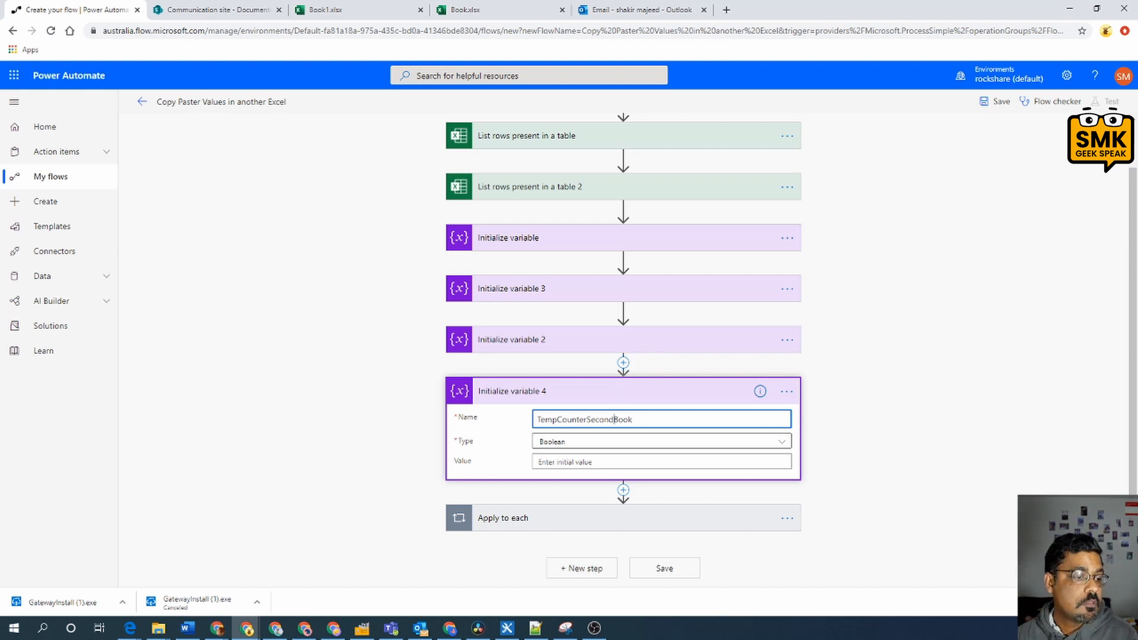
- Set the TempCounterSecondBook variable's type to Integer and its initial value to 0
{"action": "left_click", "coordinate": [609, 445]}
{"action": "left_click", "coordinate": [570, 482]}
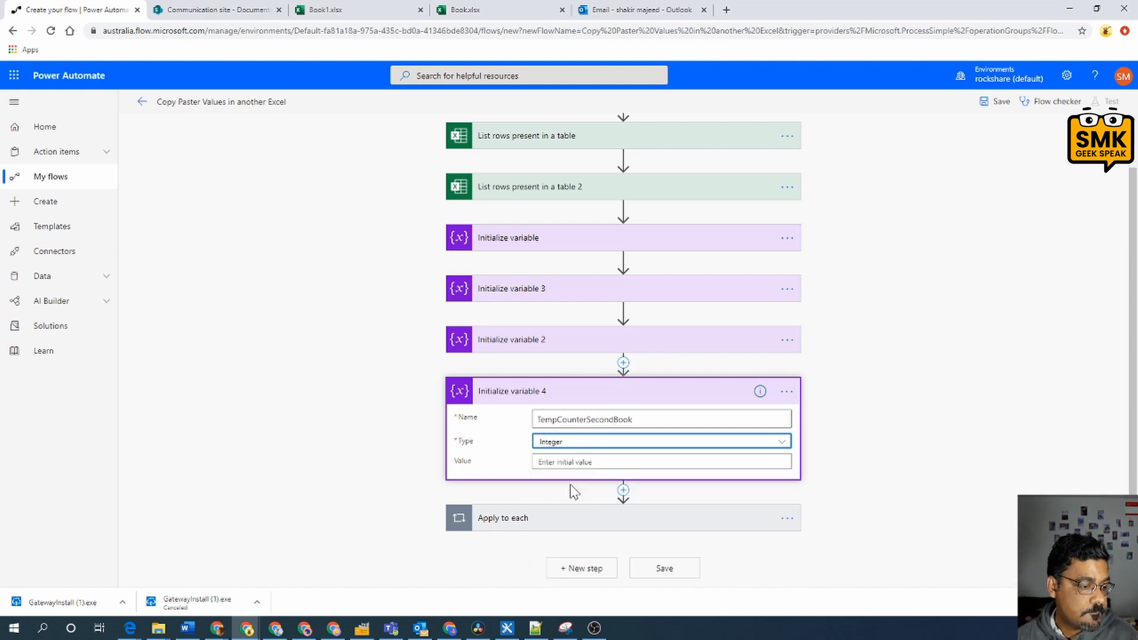
{"action": "left_click", "coordinate": [539, 462]}
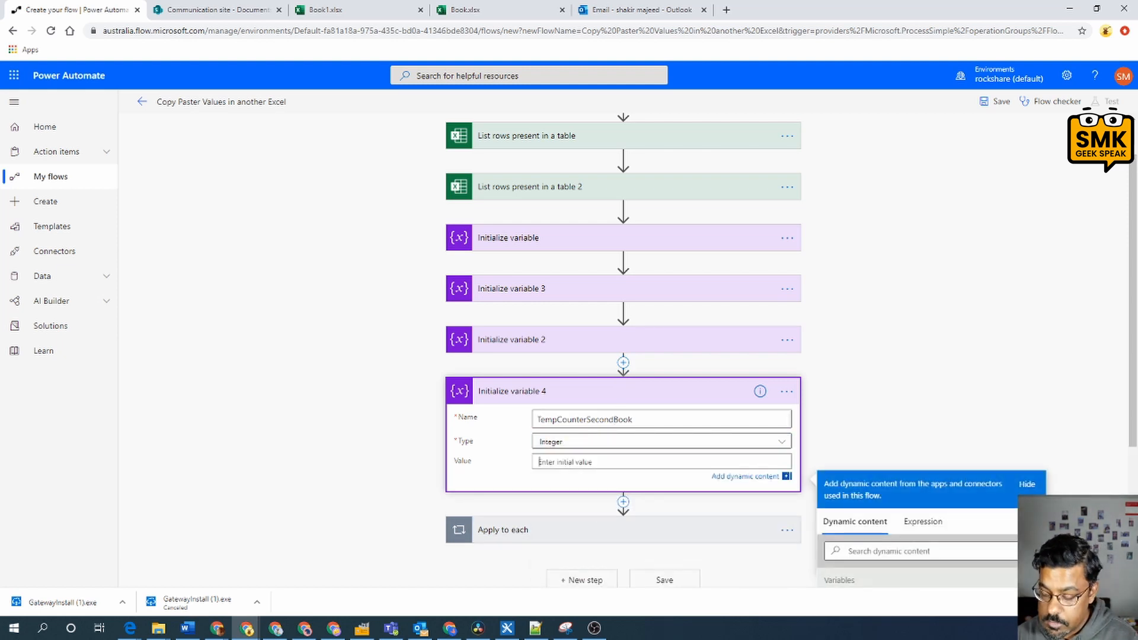
{"action": "type", "text": "0"}
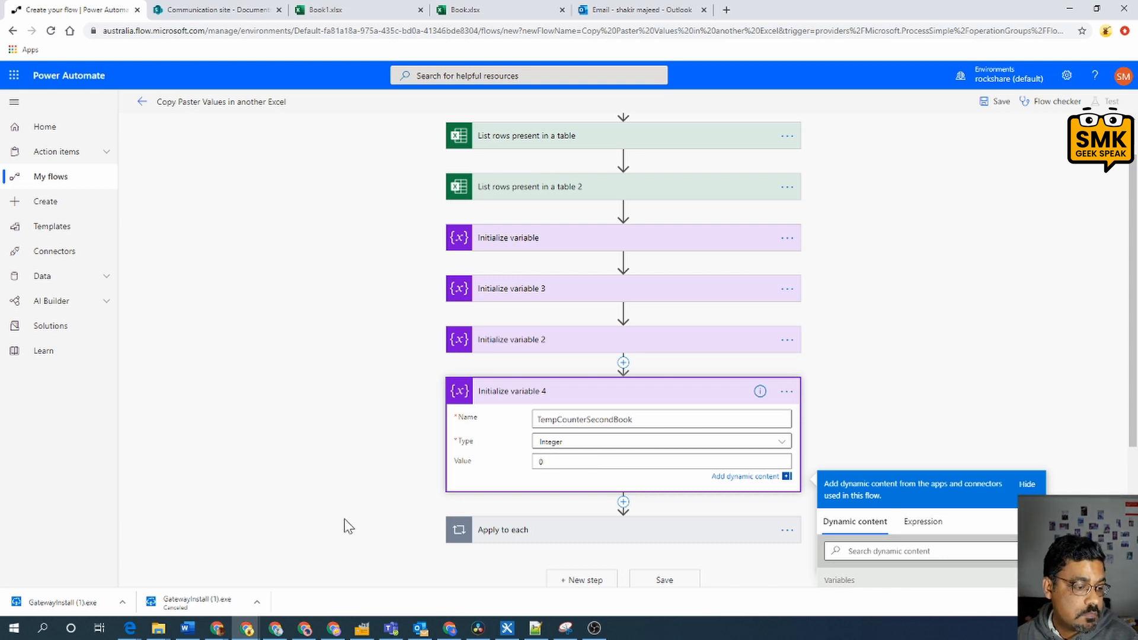
{"action": "left_click", "coordinate": [539, 391]}
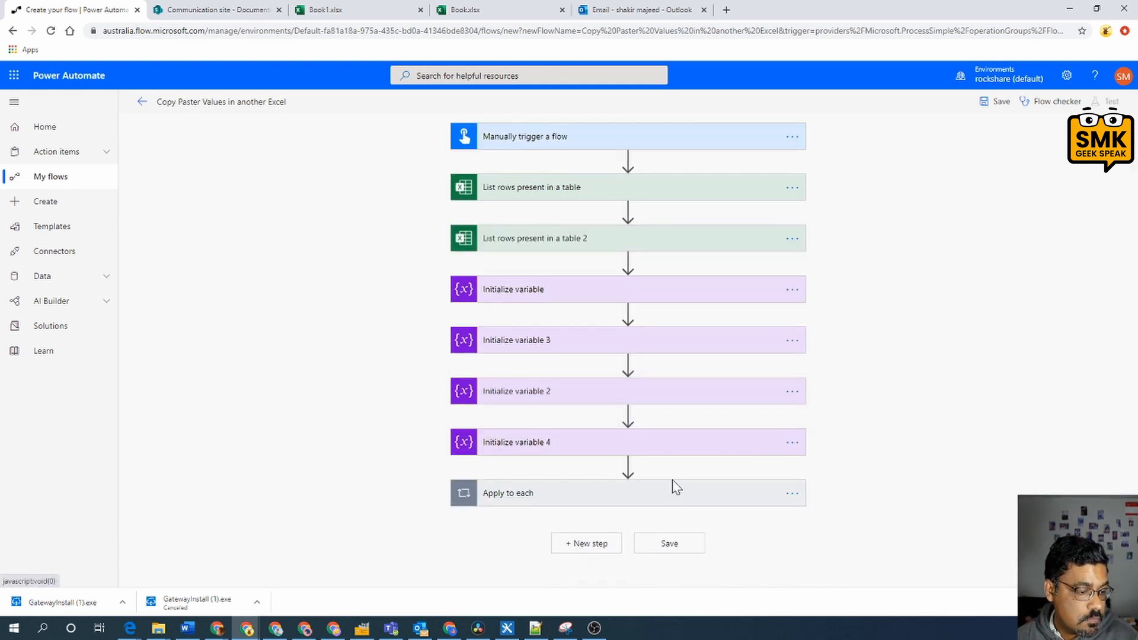
- Insert another Set variable action in the outer Apply to each loop, between Apply to each 2 and the existing Set variable action
{"action": "left_click", "coordinate": [676, 488]}
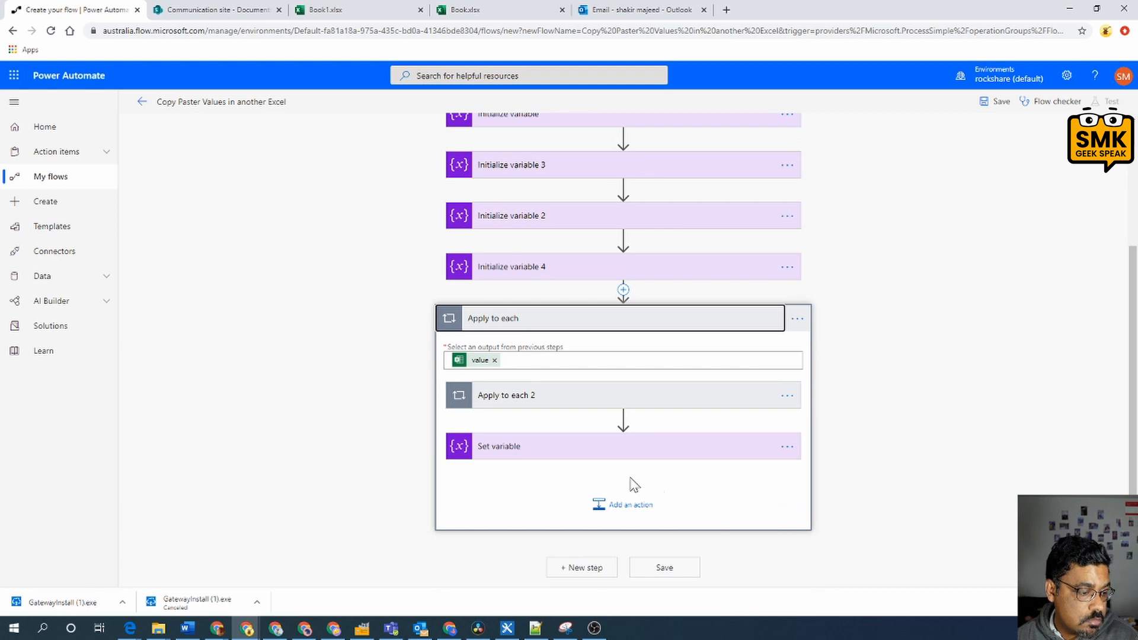
{"action": "left_click", "coordinate": [686, 456]}
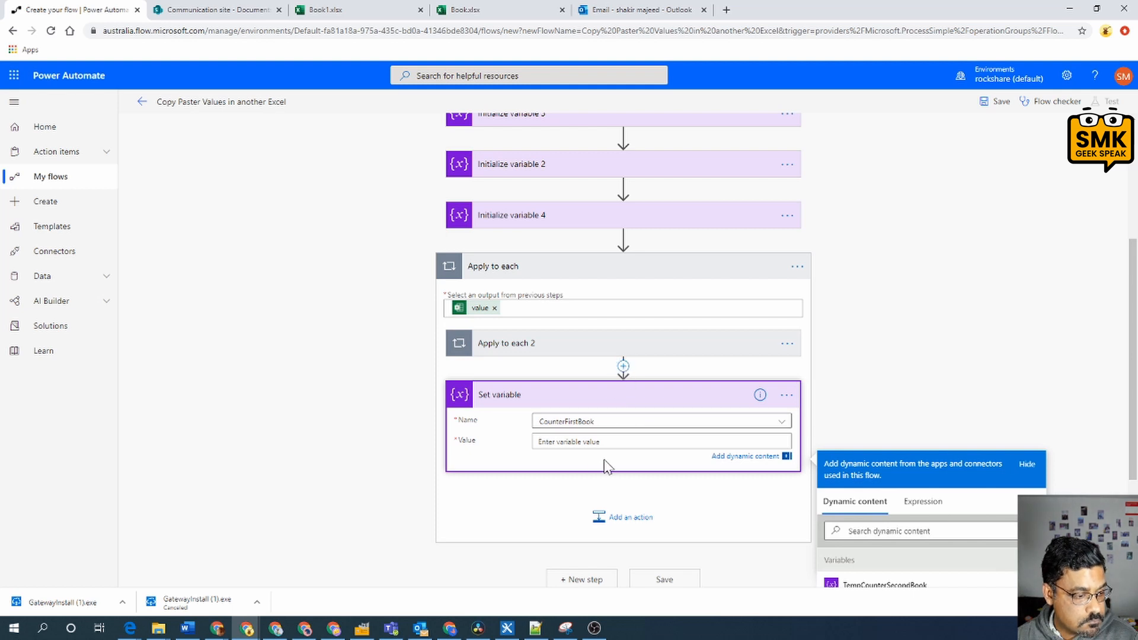
{"action": "left_click", "coordinate": [620, 367]}
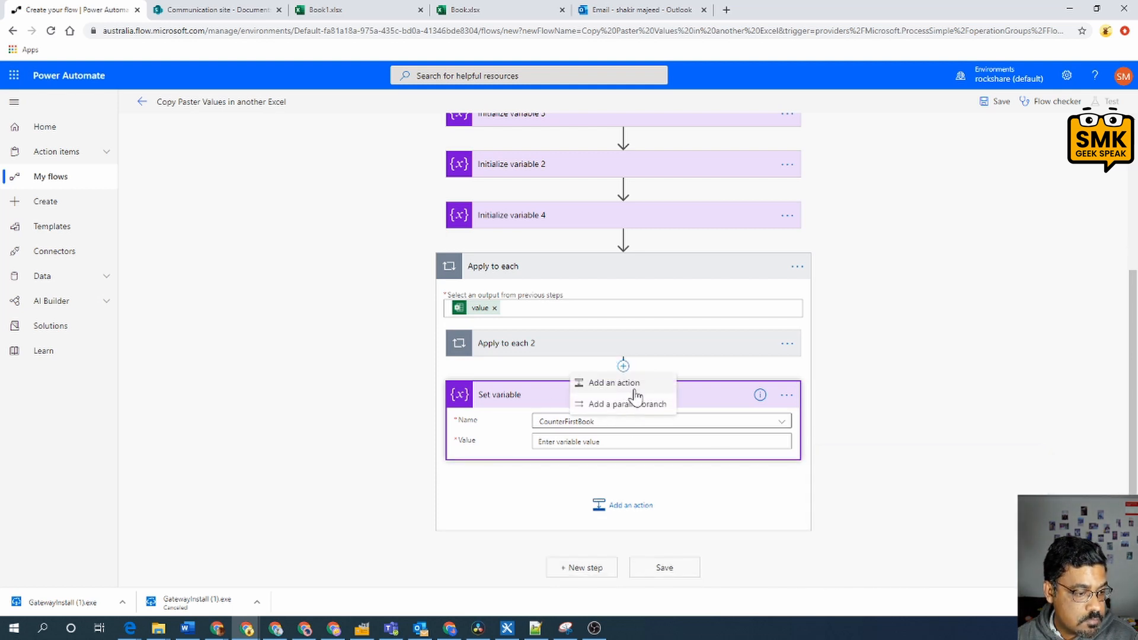
{"action": "left_click", "coordinate": [629, 382]}
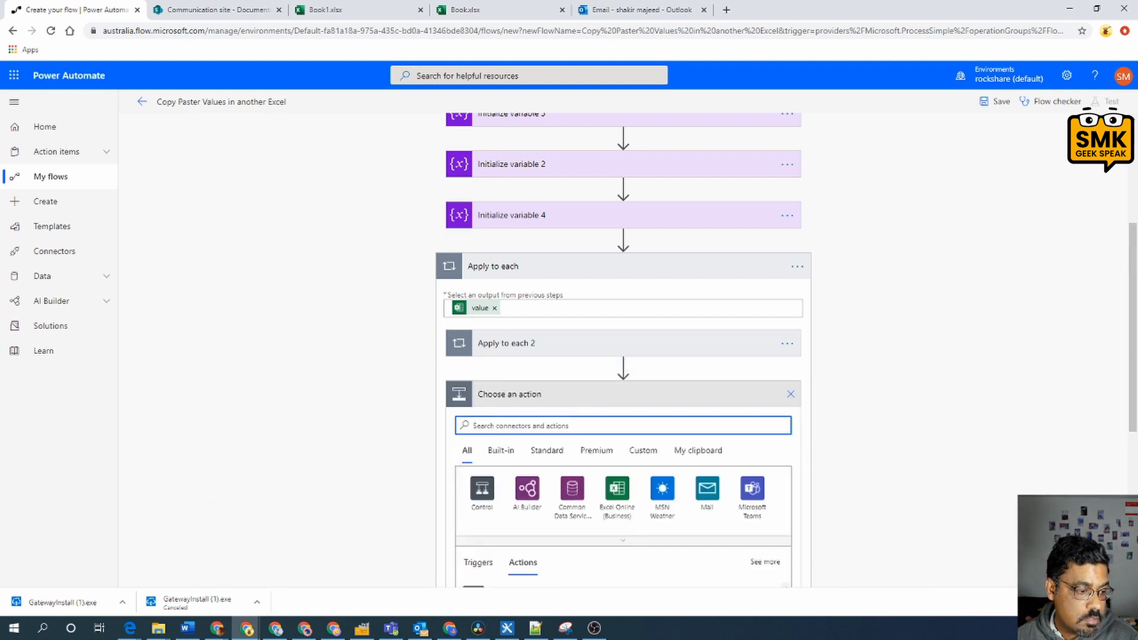
{"action": "type", "text": "ver"}
{"action": "key", "text": "BackSpace"}
{"action": "key", "text": "BackSpace"}
{"action": "key", "text": "BackSpace"}
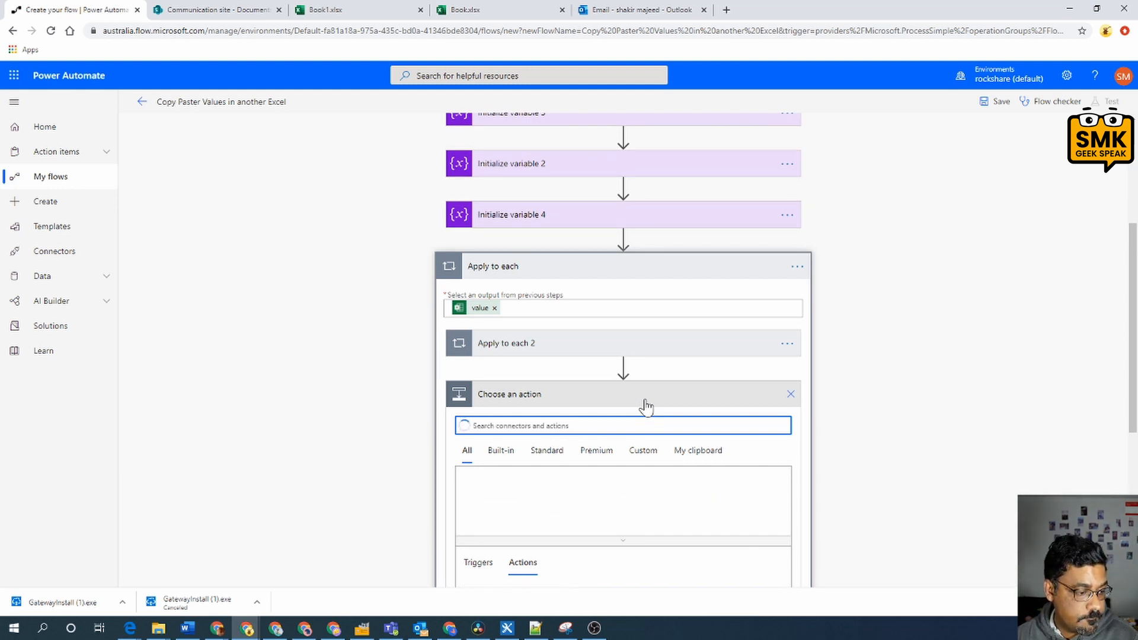
{"action": "type", "text": "set"}
{"action": "scroll", "coordinate": [657, 519], "scroll_direction": "down", "scroll_amount": 1}
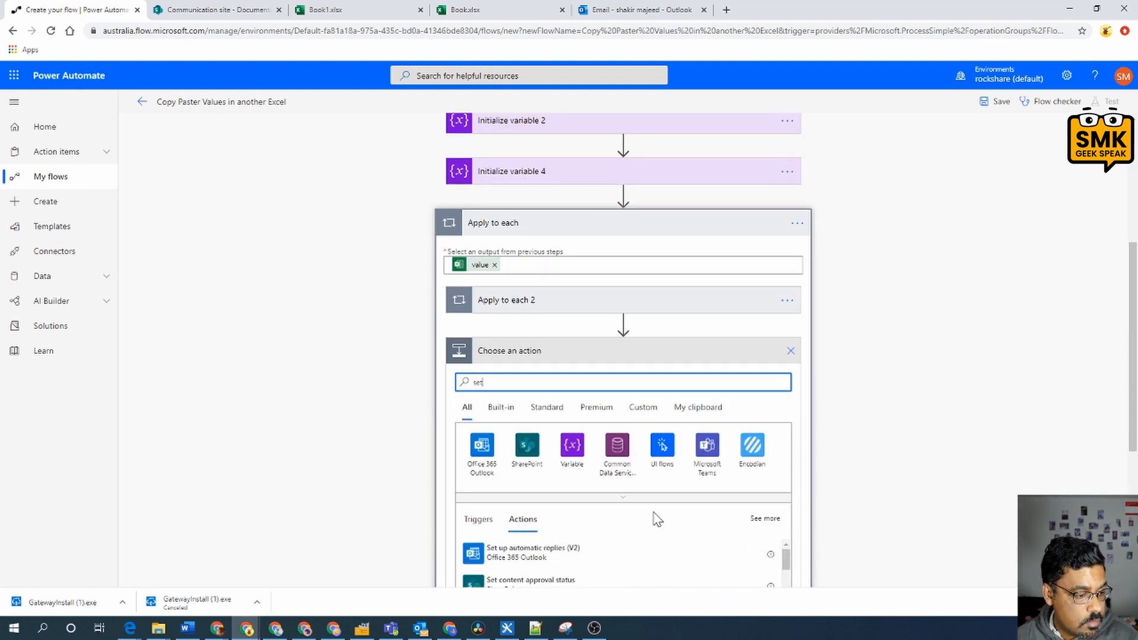
{"action": "scroll", "coordinate": [657, 520], "scroll_direction": "down", "scroll_amount": 2}
{"action": "left_click", "coordinate": [572, 312]}
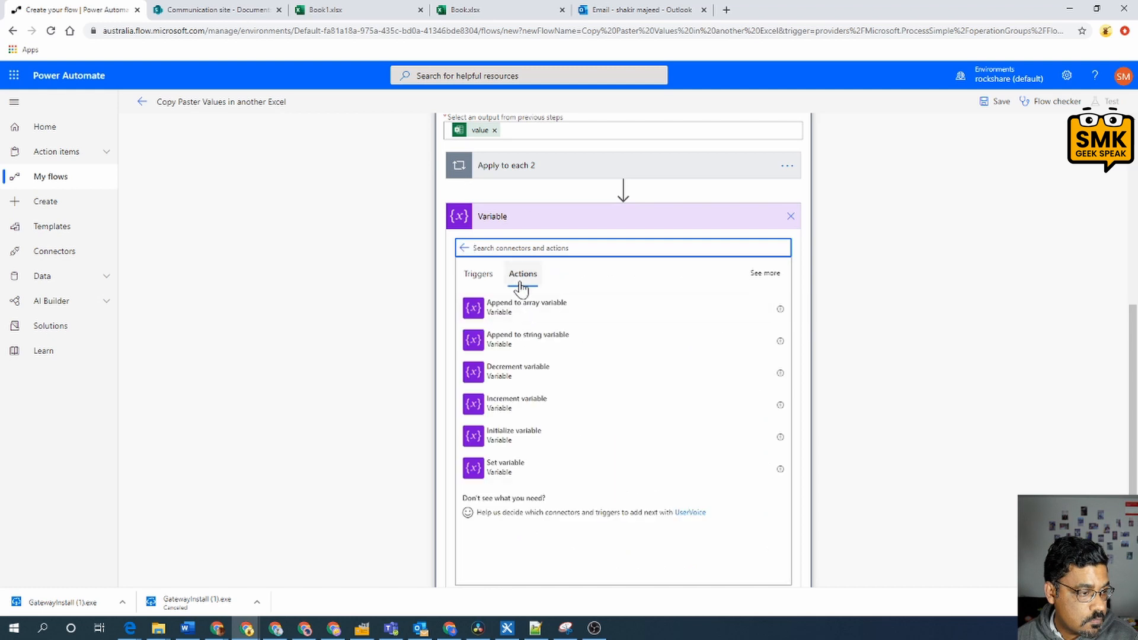
{"action": "left_click", "coordinate": [498, 467]}
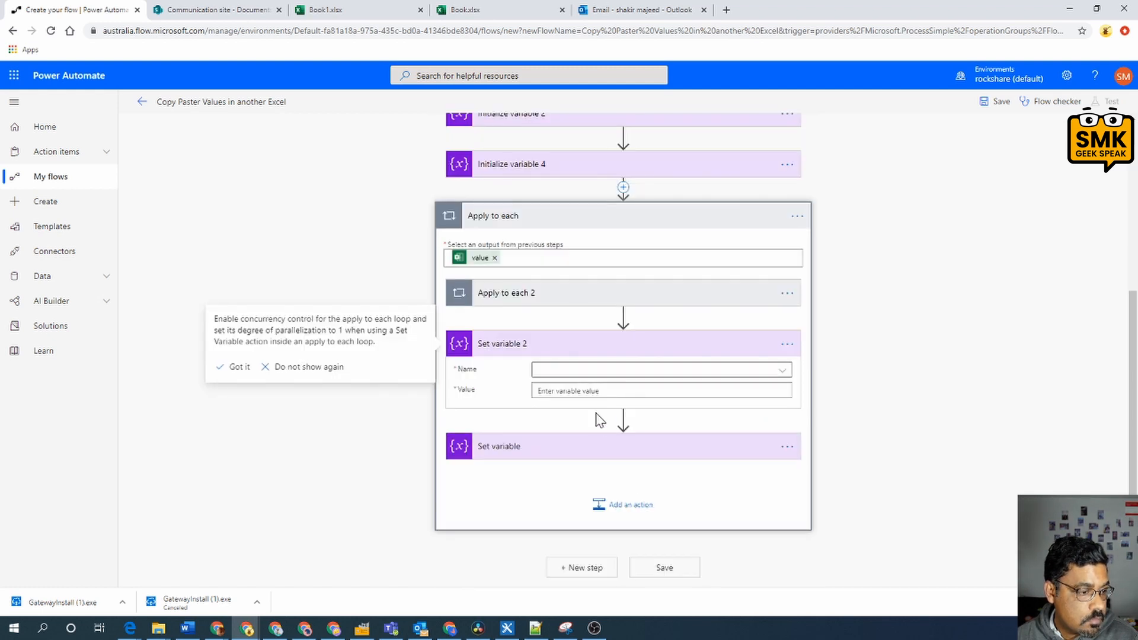
{"action": "left_click", "coordinate": [622, 370]}
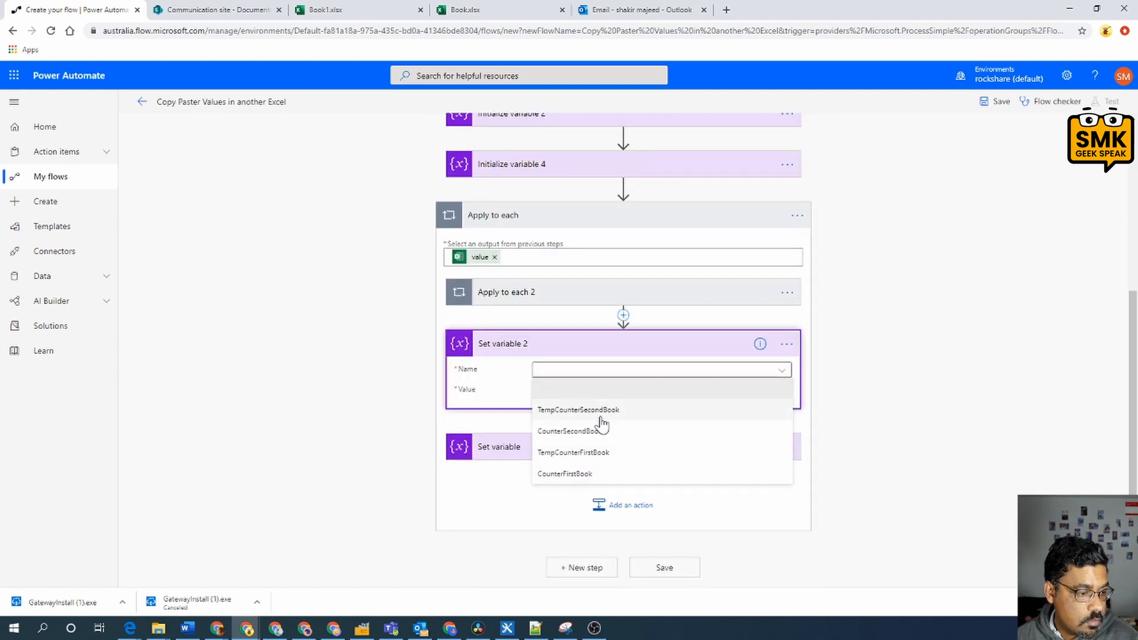
{"action": "left_click", "coordinate": [573, 415]}
{"action": "left_click", "coordinate": [574, 393]}
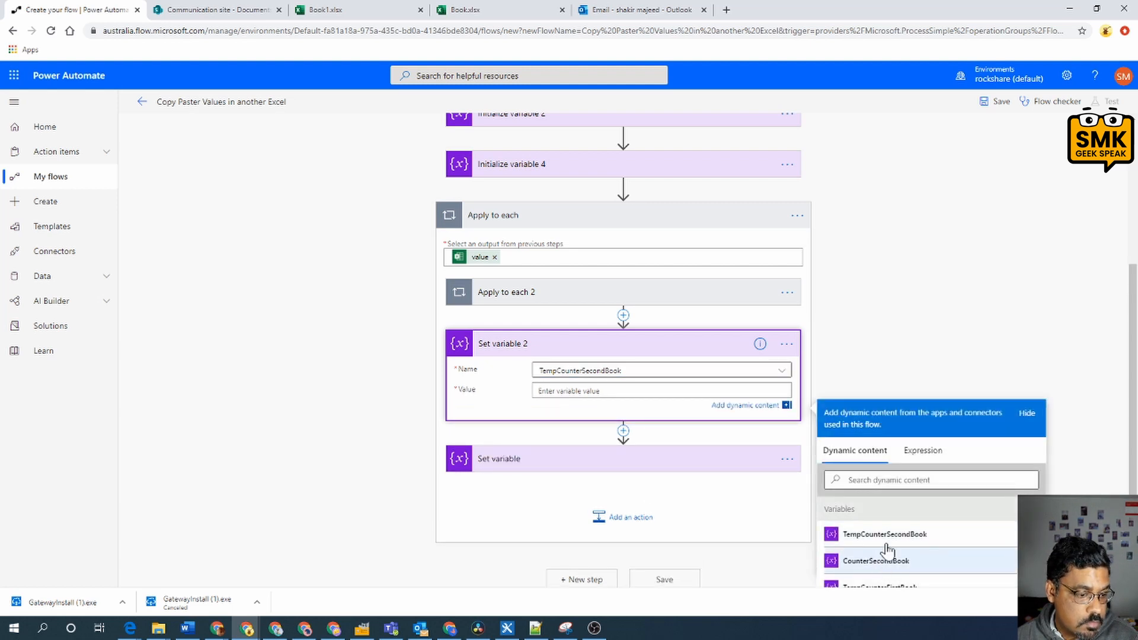
- Make the inserted Set variable action assign the dynamic value CounterFirstBook to TempCounterFirstBook
{"action": "left_click", "coordinate": [778, 371]}
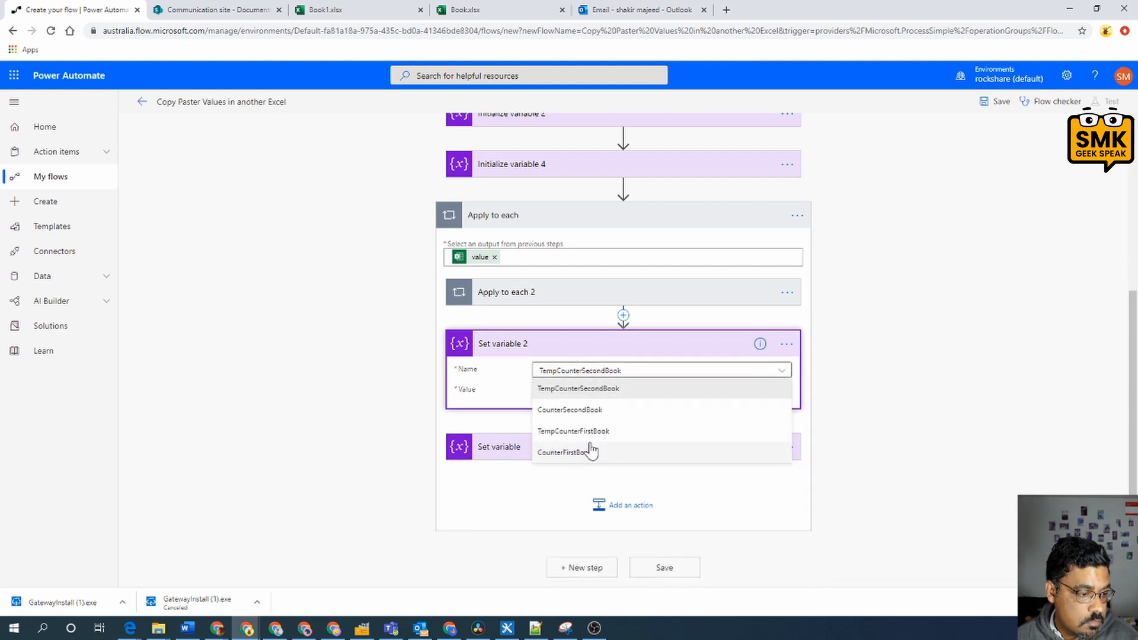
{"action": "left_click", "coordinate": [587, 432]}
{"action": "left_click", "coordinate": [538, 390]}
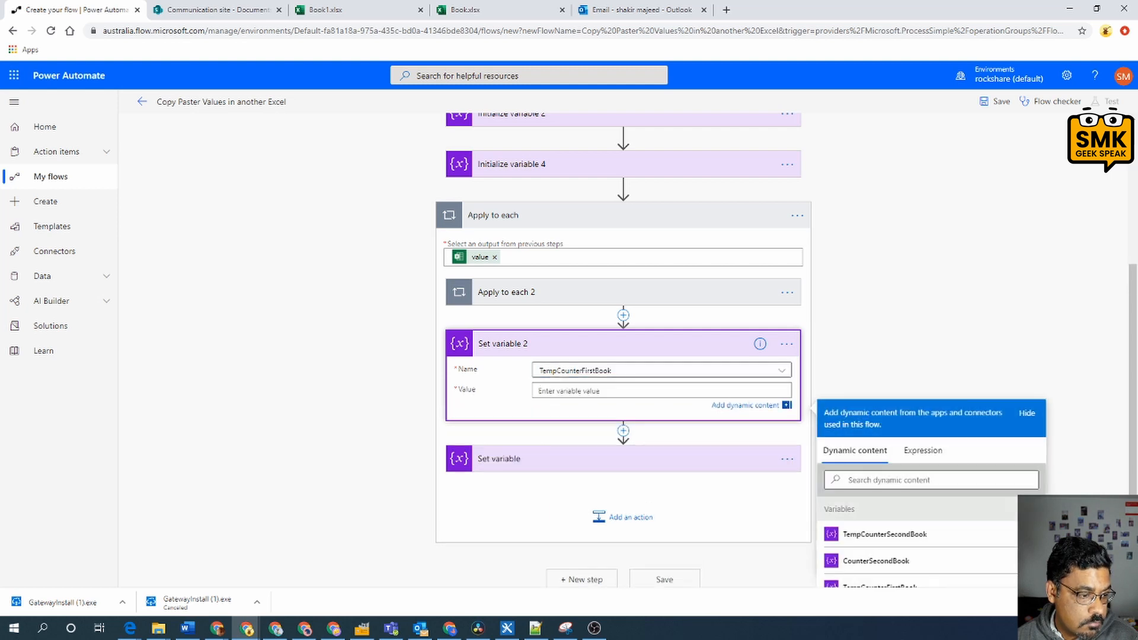
{"action": "scroll", "coordinate": [921, 565], "scroll_direction": "down", "scroll_amount": 1}
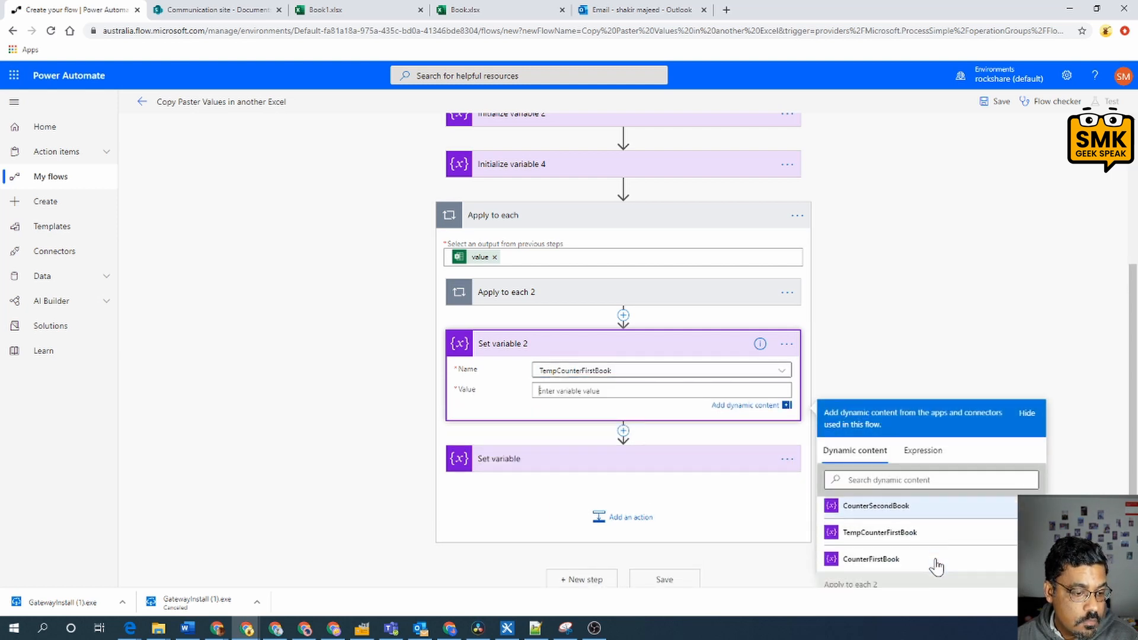
{"action": "left_click", "coordinate": [880, 556]}
- Start an add expression as the value of the Set variable action that assigns CounterFirstBook
{"action": "left_click", "coordinate": [620, 467]}
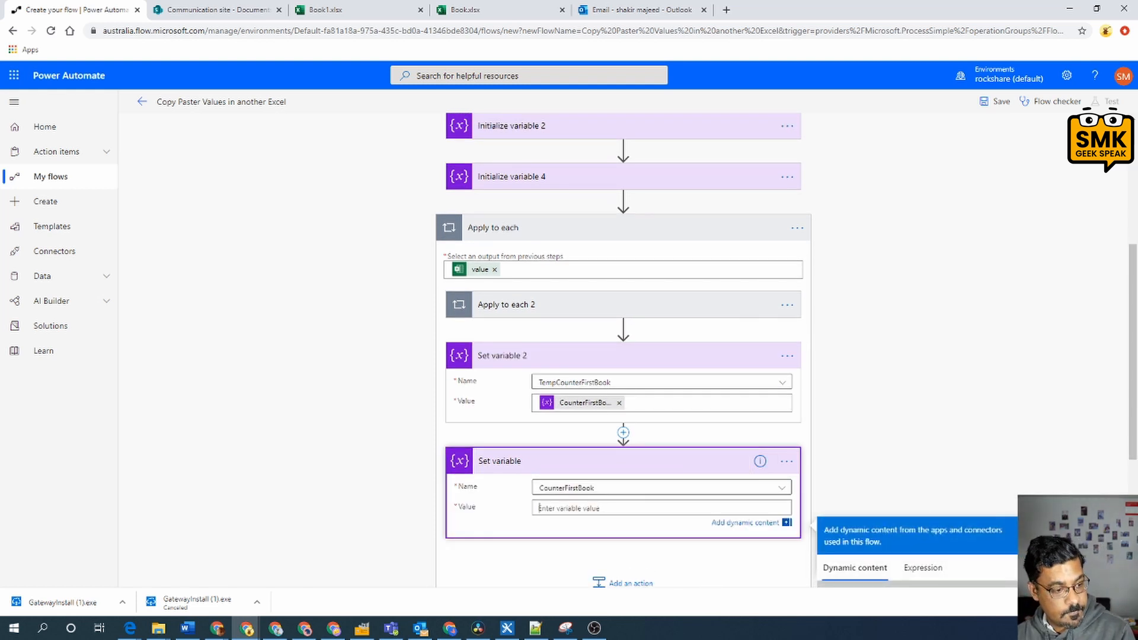
{"action": "type", "text": "tem"}
{"action": "key", "text": "BackSpace"}
{"action": "key", "text": "BackSpace"}
{"action": "key", "text": "BackSpace"}
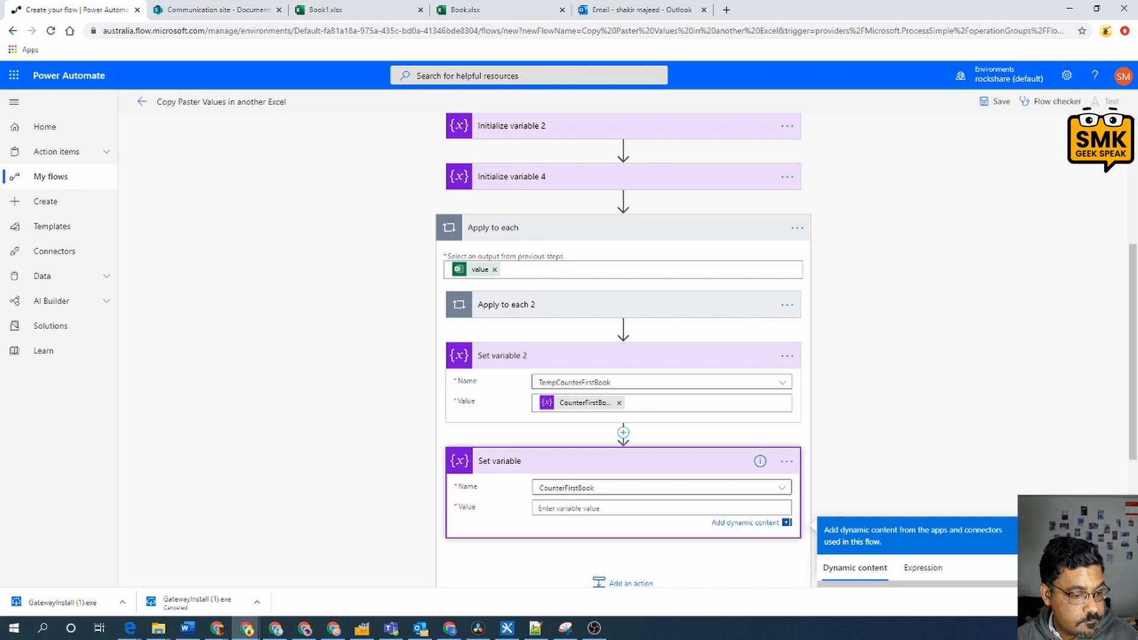
{"action": "scroll", "coordinate": [754, 480], "scroll_direction": "down", "scroll_amount": 3}
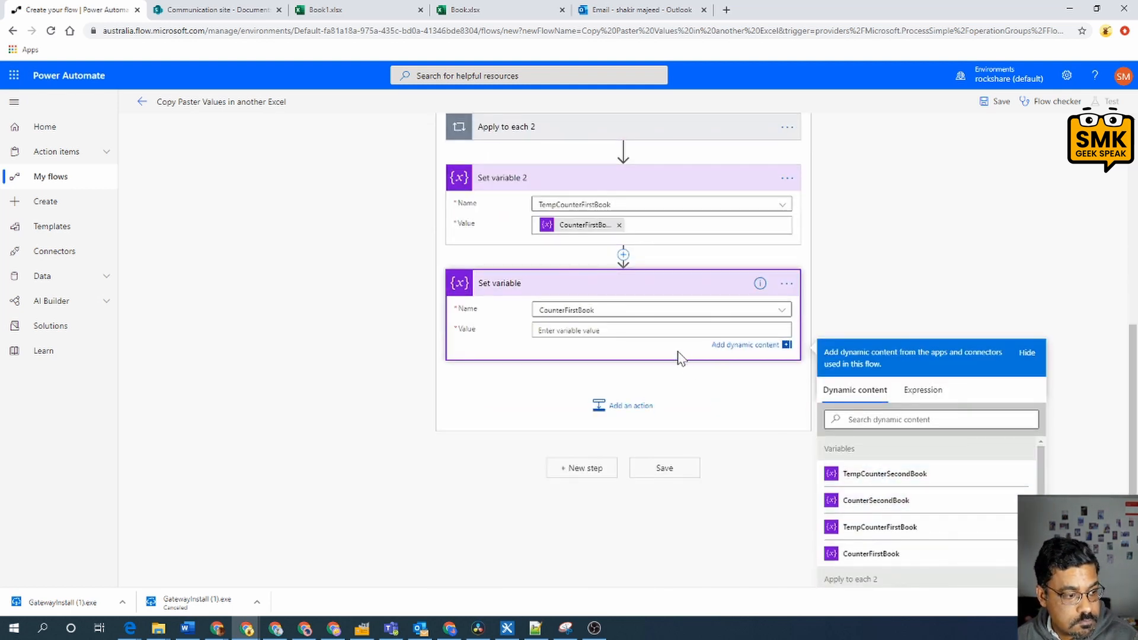
{"action": "left_click", "coordinate": [920, 390]}
{"action": "type", "text": "sum"}
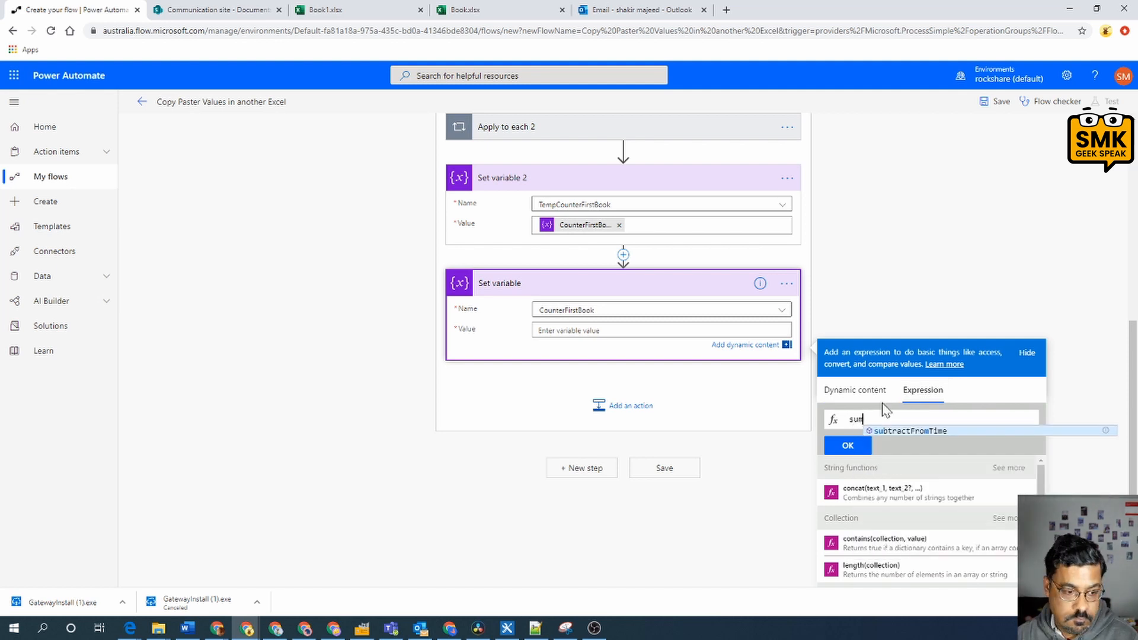
{"action": "key", "text": "BackSpace"}
{"action": "key", "text": "BackSpace"}
{"action": "key", "text": "BackSpace"}
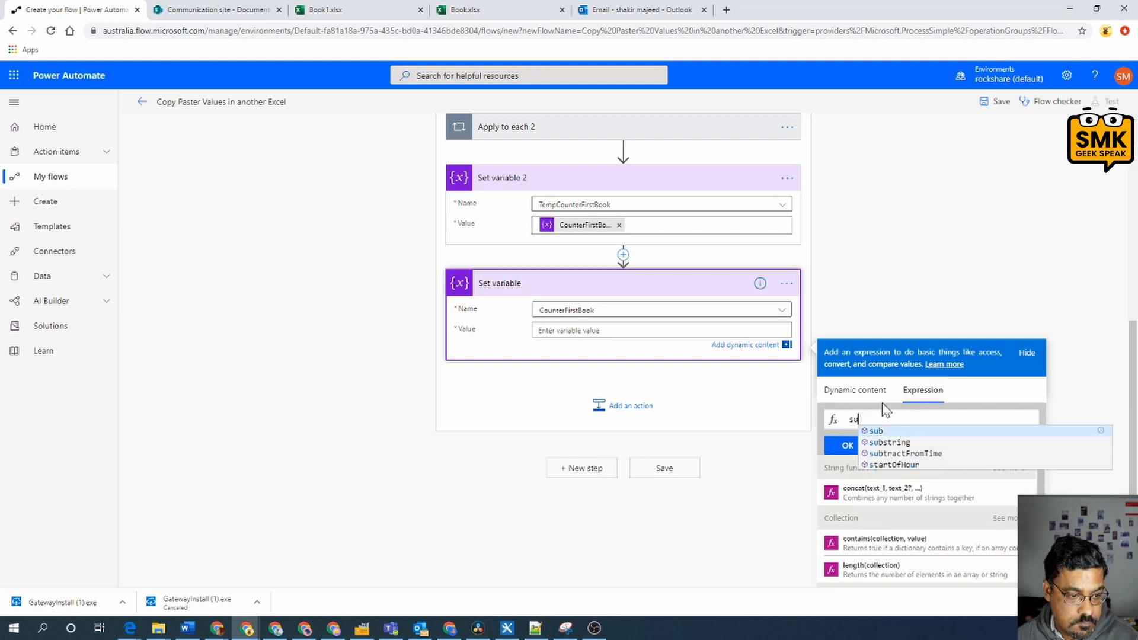
{"action": "type", "text": "add"}
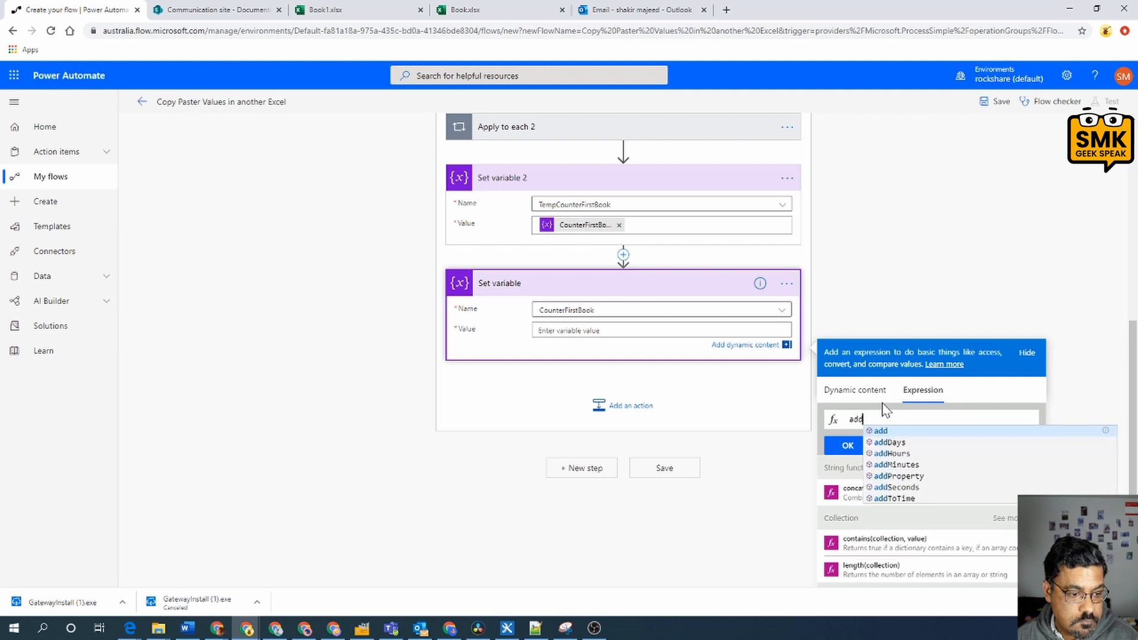
{"action": "key", "text": "Return"}
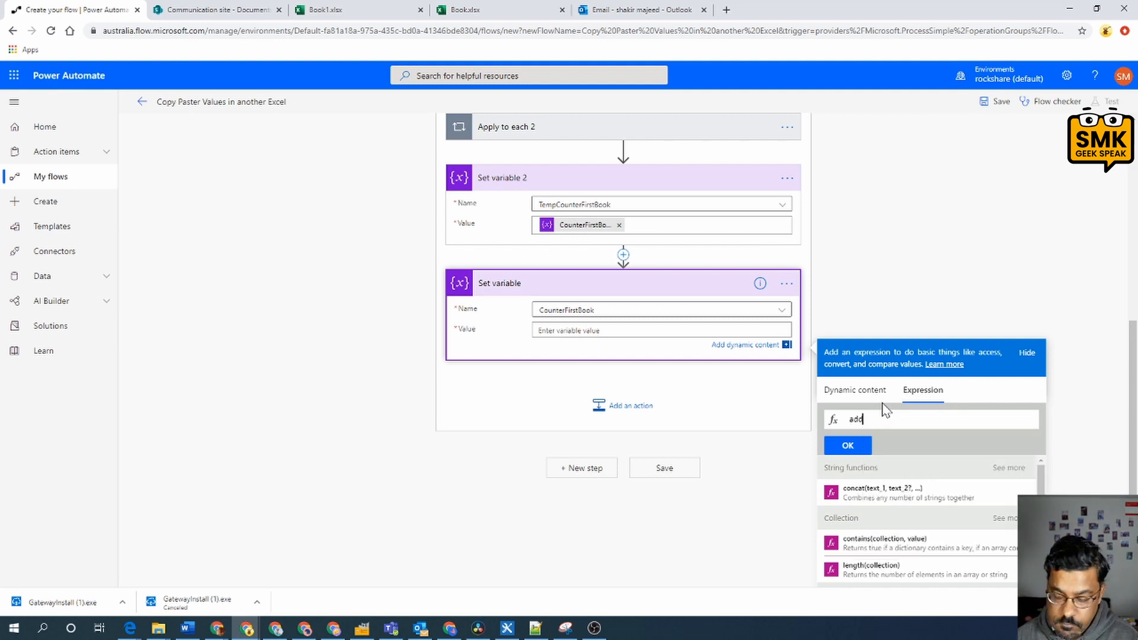
{"action": "type", "text": "("}
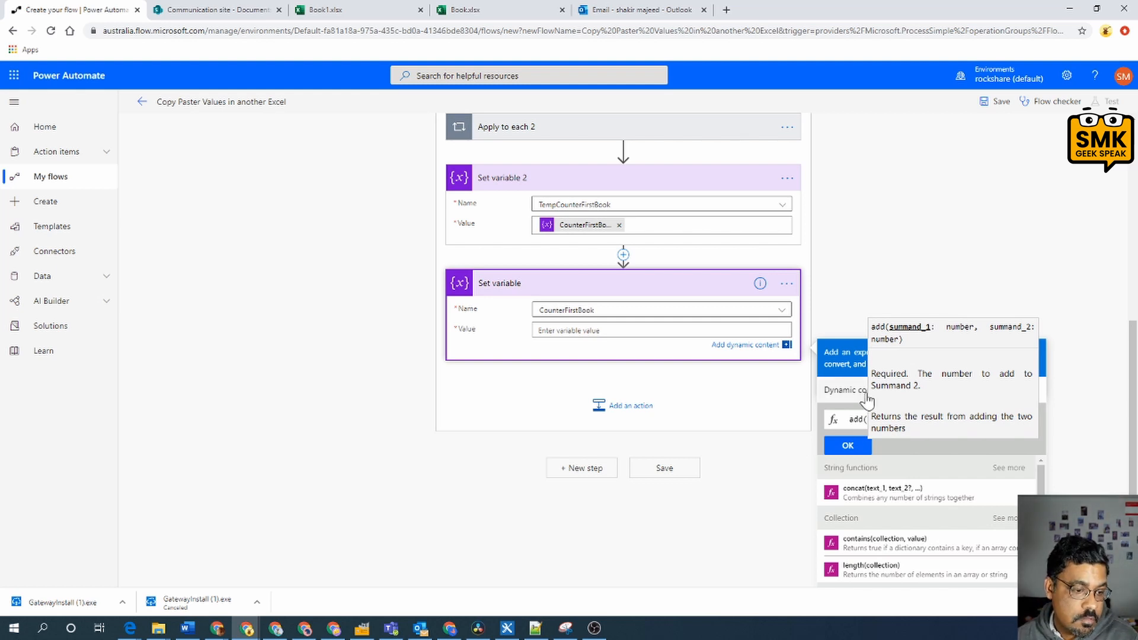
- Fill the add expression with the CounterFirstBook variable as the first summand and 1 as the second
{"action": "left_click", "coordinate": [847, 396]}
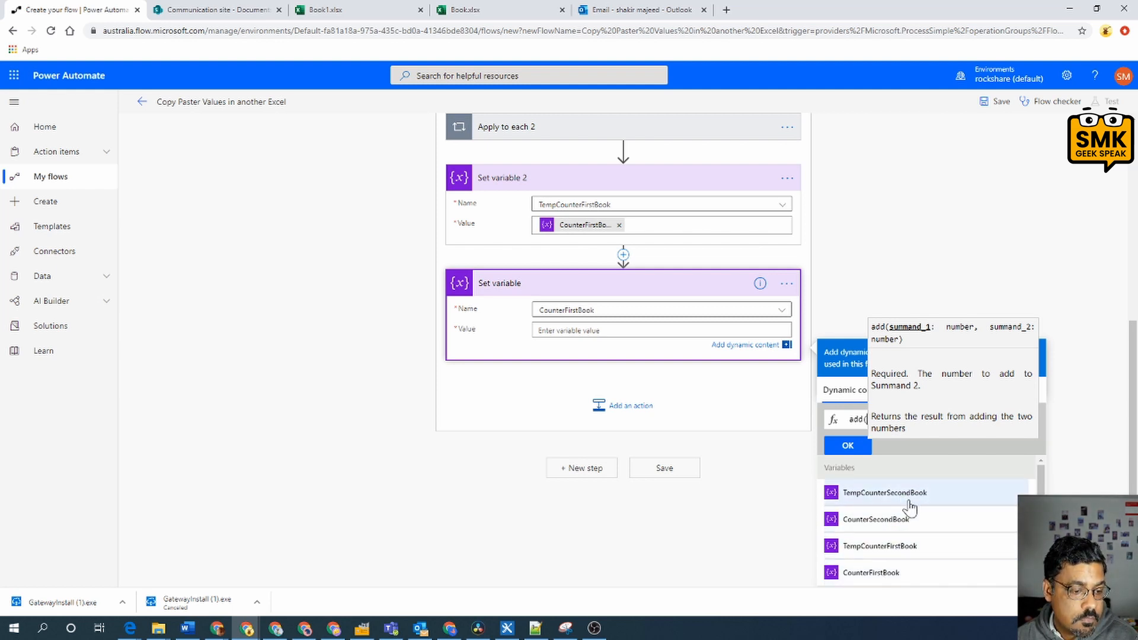
{"action": "left_click", "coordinate": [901, 574]}
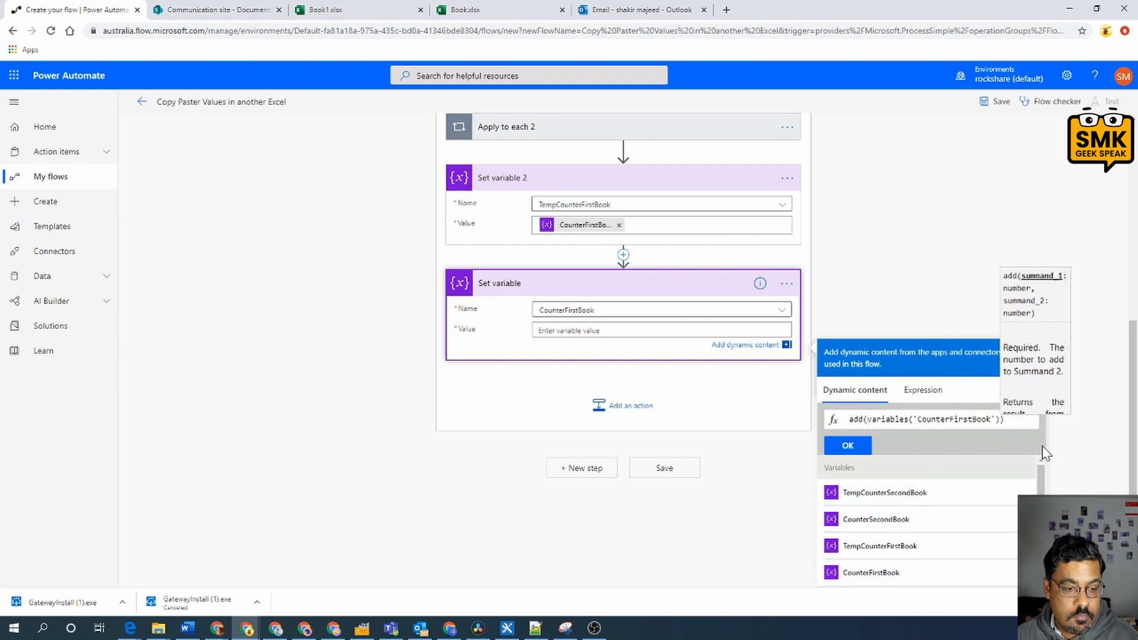
{"action": "type", "text": ","}
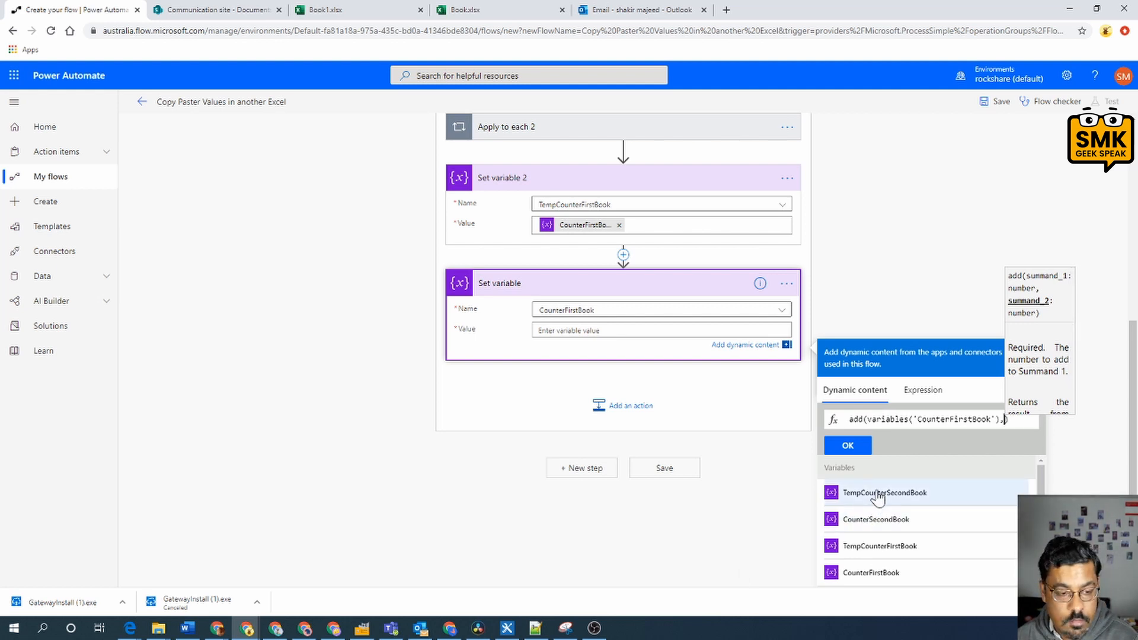
{"action": "type", "text": "1"}
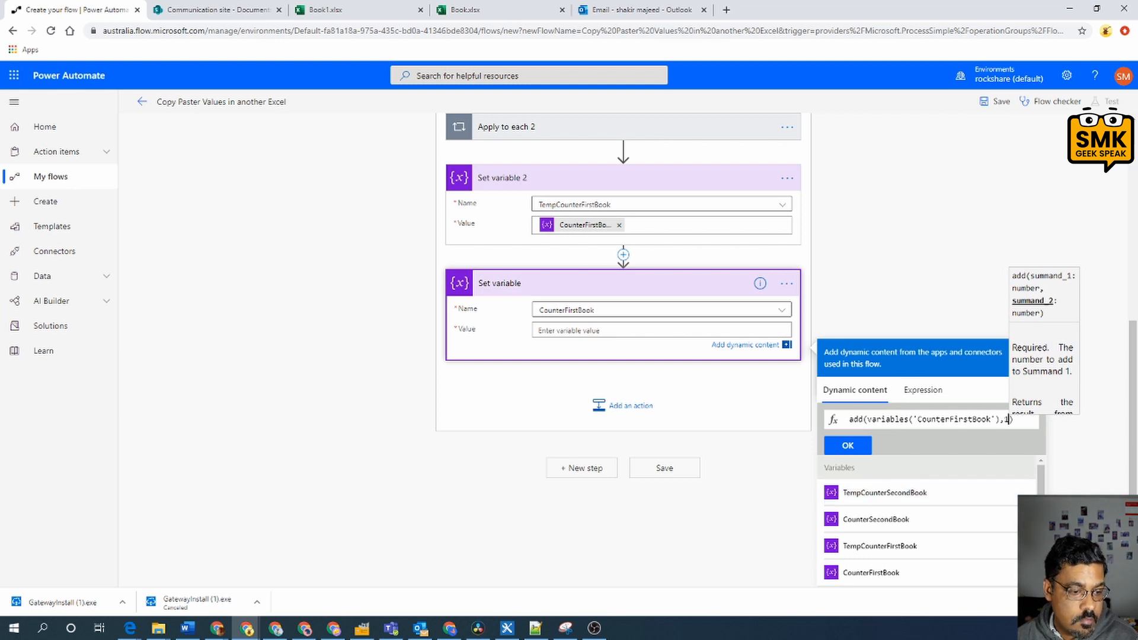
- Replace CounterFirstBook in the expression with TempCounterFirstBook and apply add(variables('TempCounterFirstBook'),1) as the Set variable value
{"action": "left_click_drag", "start_coordinate": [868, 419], "coordinate": [1001, 419]}
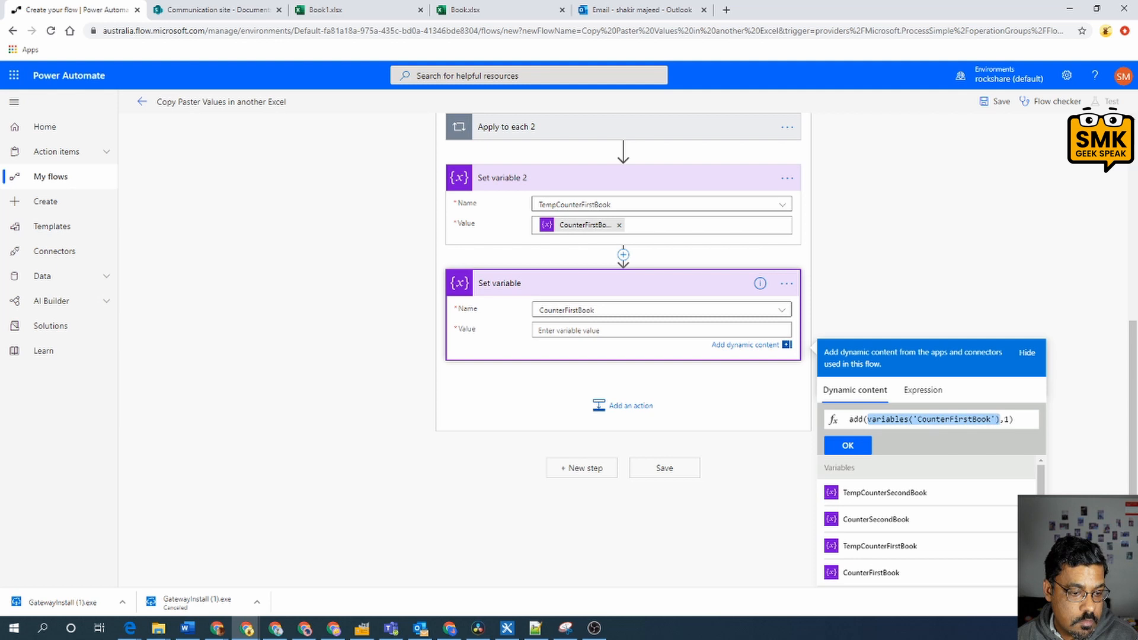
{"action": "key", "text": "BackSpace"}
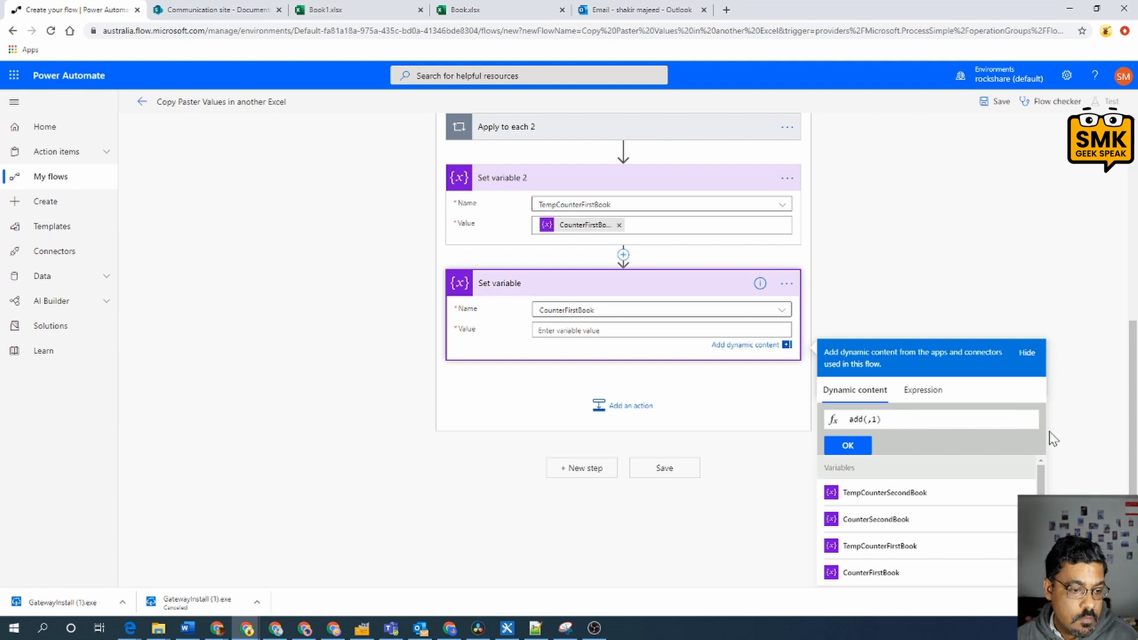
{"action": "left_click", "coordinate": [896, 546]}
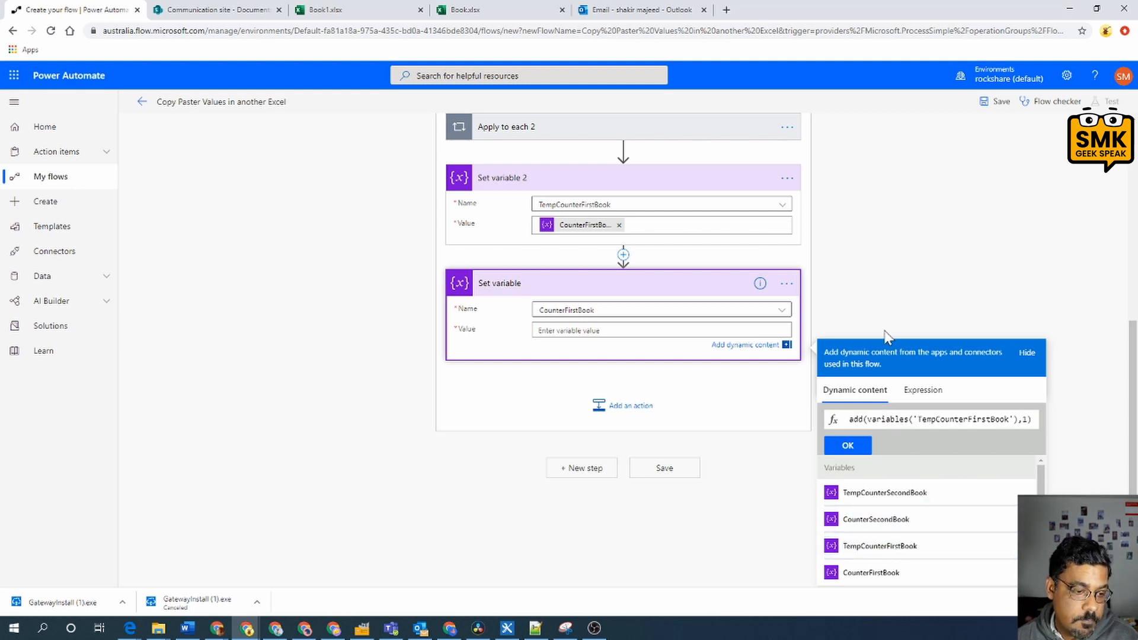
{"action": "left_click", "coordinate": [848, 447]}
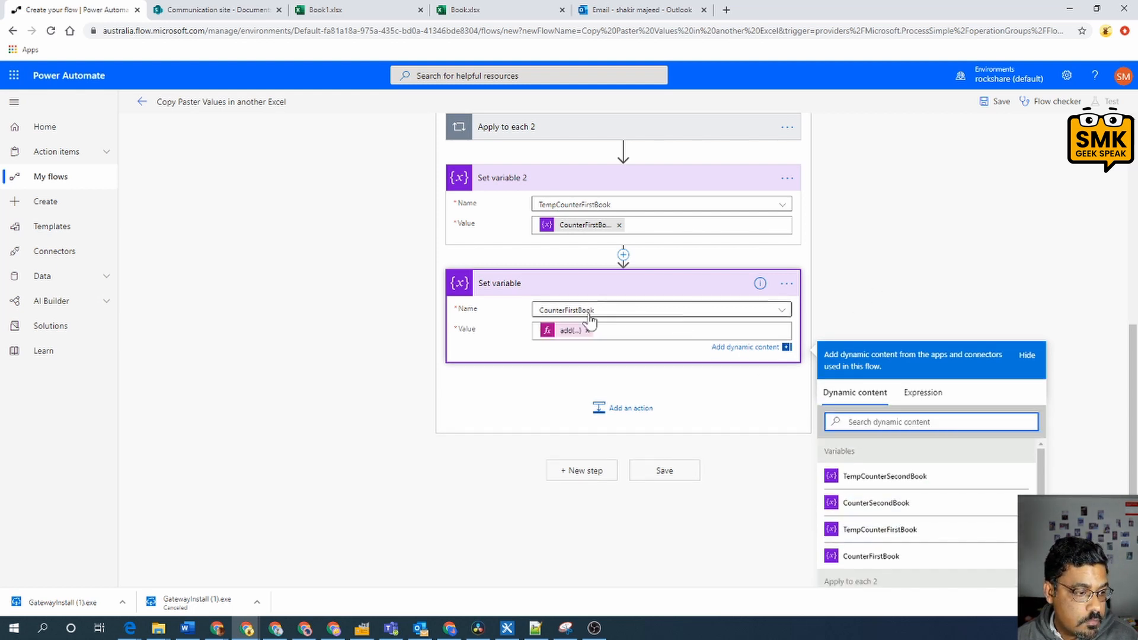
- Collapse both Set variable actions and move the Apply to each 2 loop below them inside the outer Apply to each
{"action": "scroll", "coordinate": [735, 351], "scroll_direction": "up", "scroll_amount": 4}
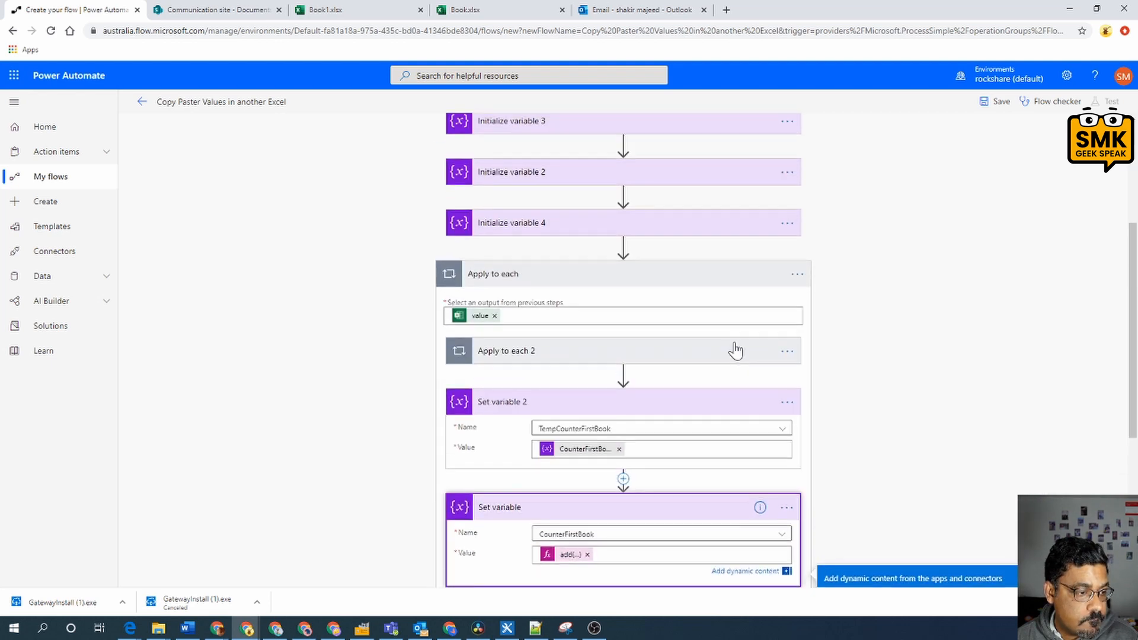
{"action": "left_click", "coordinate": [655, 414]}
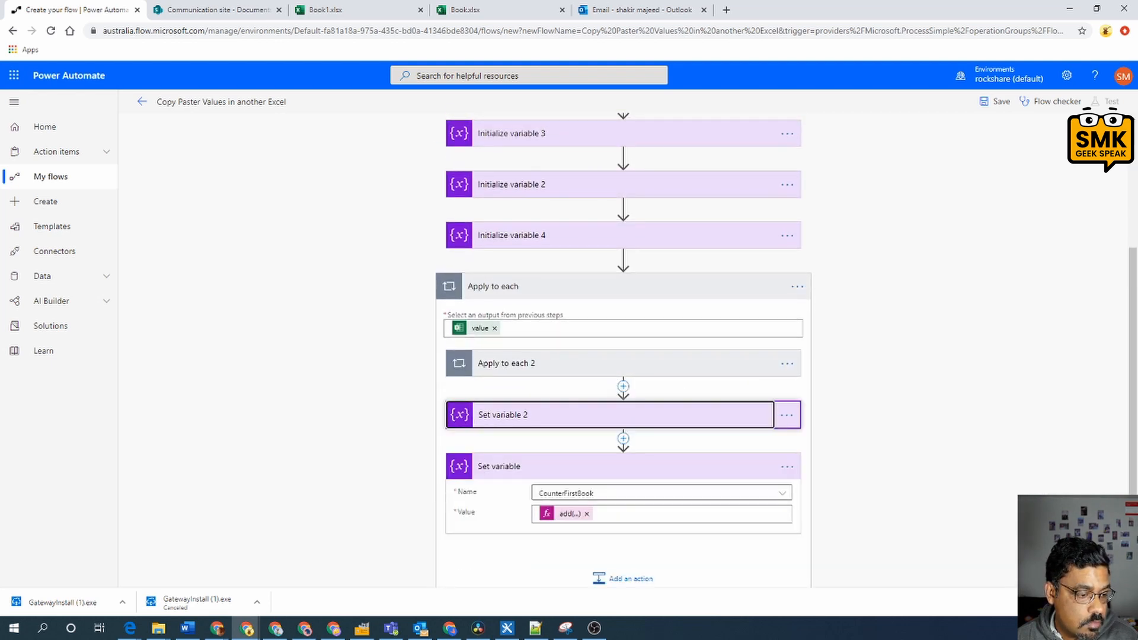
{"action": "left_click", "coordinate": [652, 456]}
{"action": "left_click_drag", "start_coordinate": [613, 419], "coordinate": [641, 502]}
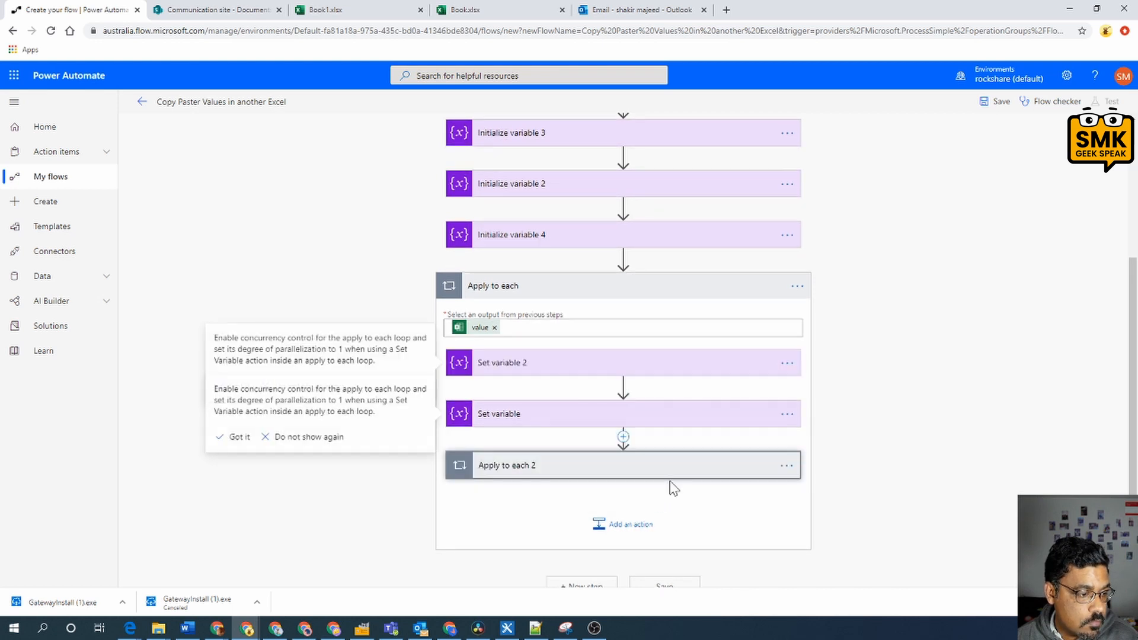
- Review the variable names and assigned values in Set variable 2 and Set variable, including the full add expression
{"action": "left_click", "coordinate": [648, 347]}
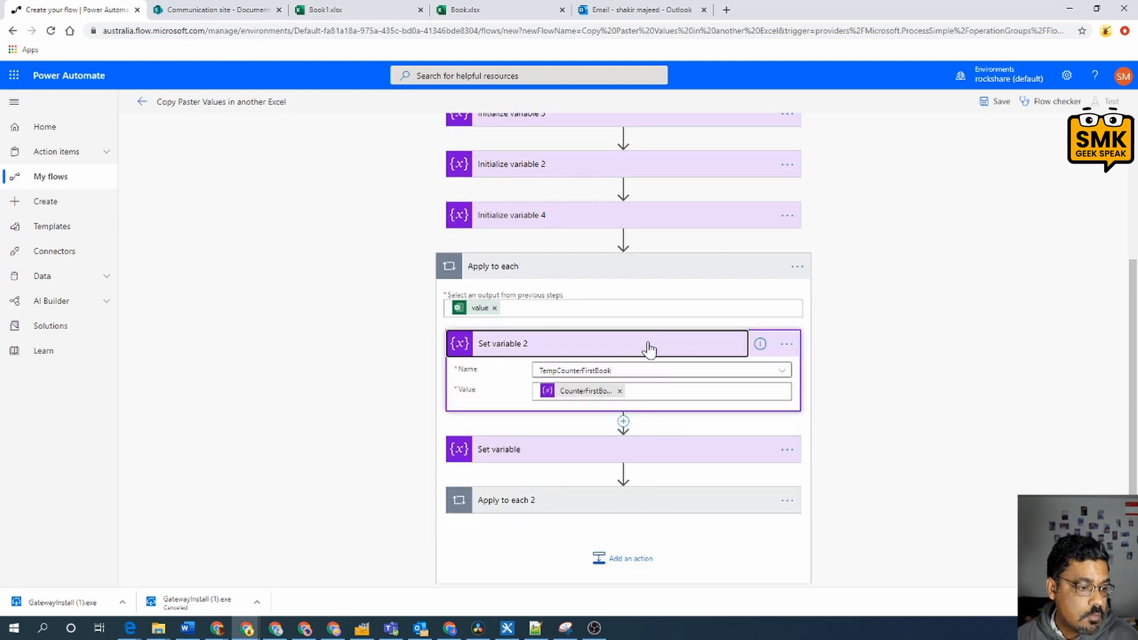
{"action": "left_click", "coordinate": [649, 350]}
{"action": "left_click", "coordinate": [653, 355]}
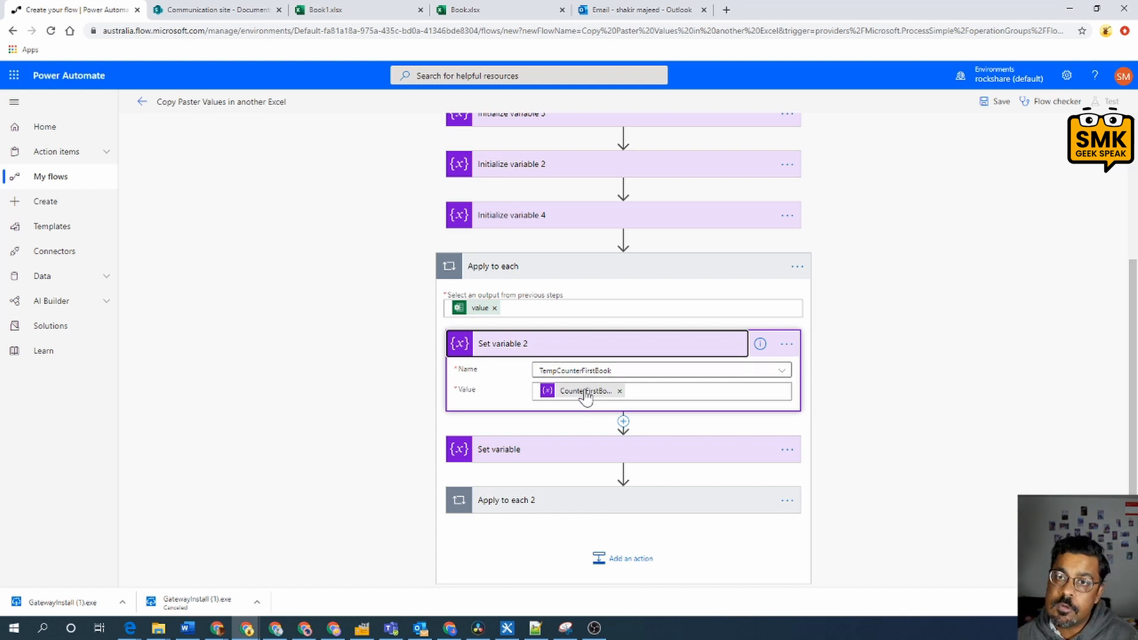
{"action": "left_click", "coordinate": [610, 347]}
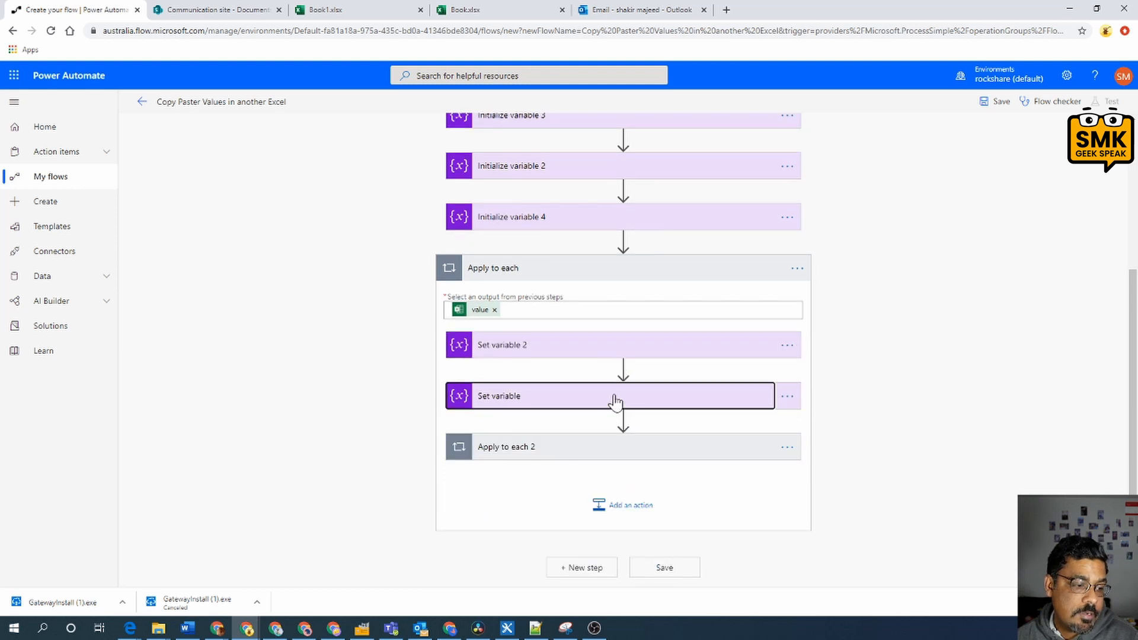
{"action": "left_click", "coordinate": [615, 398]}
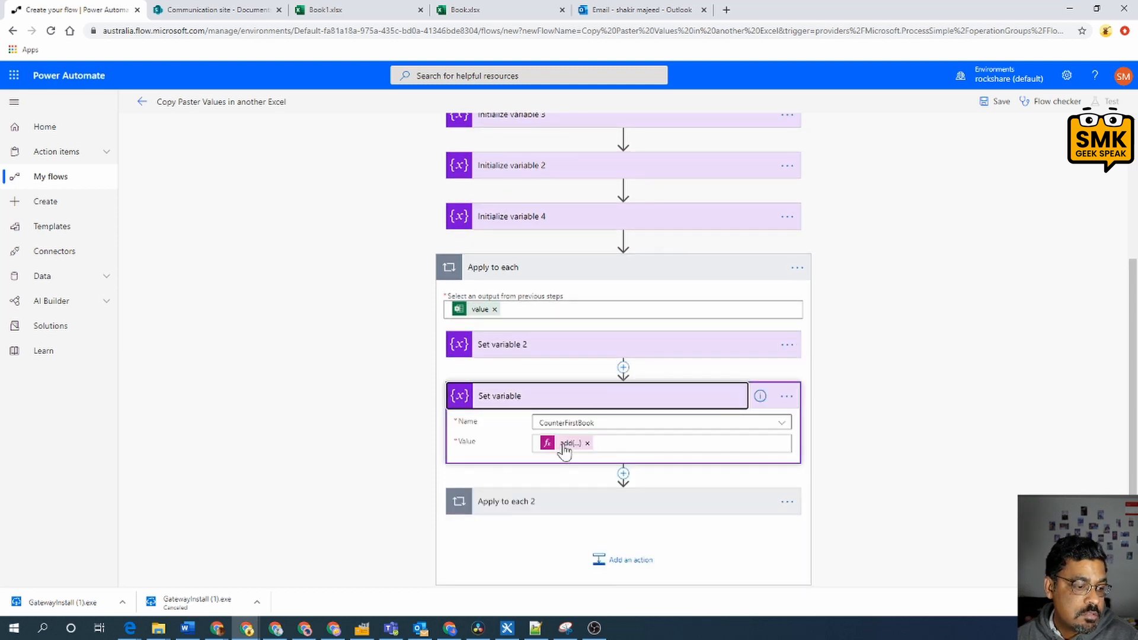
{"action": "scroll", "coordinate": [579, 453], "scroll_direction": "down", "scroll_amount": 1}
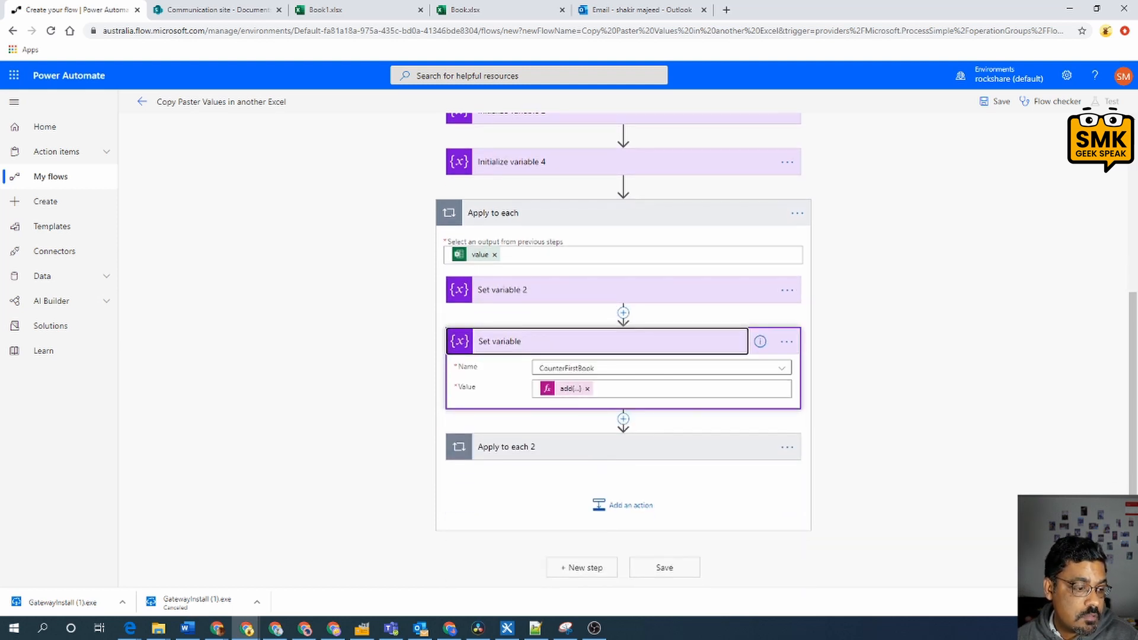
{"action": "mouse_move", "coordinate": [569, 391]}
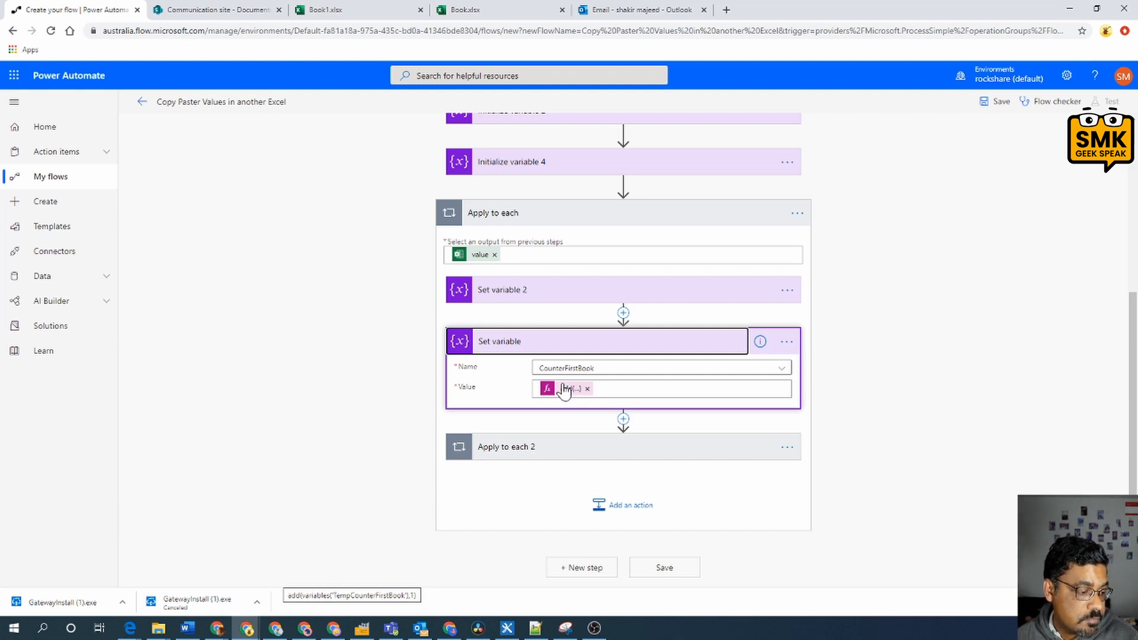
{"action": "left_click", "coordinate": [633, 353]}
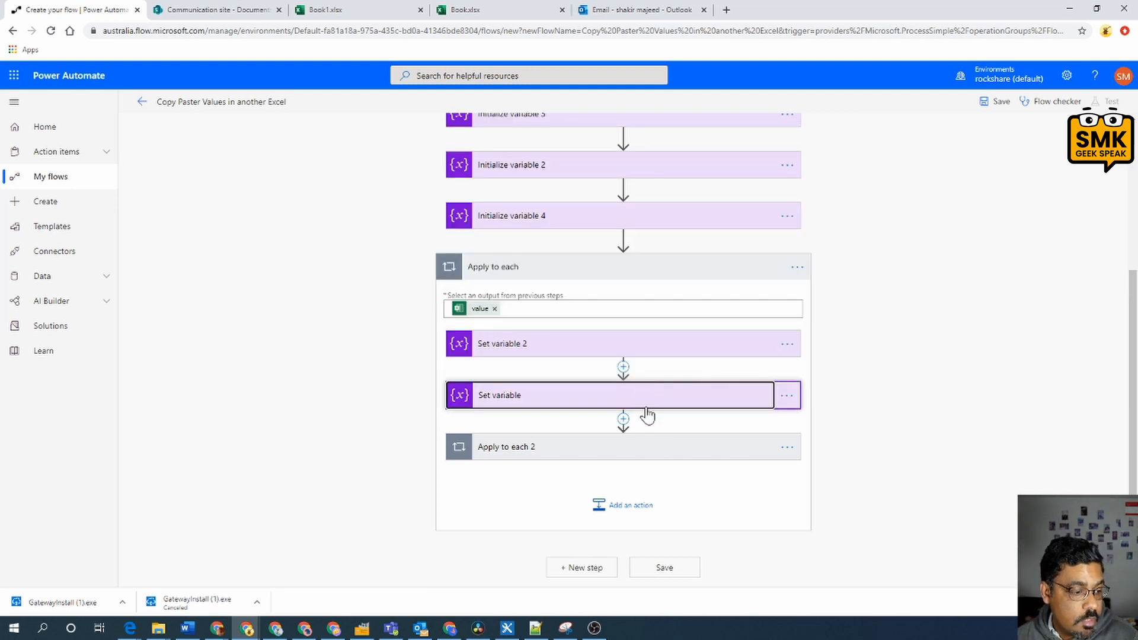
- Expand Apply to each 2, start a new action after its Condition, and copy Set variable 2 and Set variable to the clipboard
{"action": "left_click", "coordinate": [646, 448]}
{"action": "scroll", "coordinate": [738, 450], "scroll_direction": "down", "scroll_amount": 1}
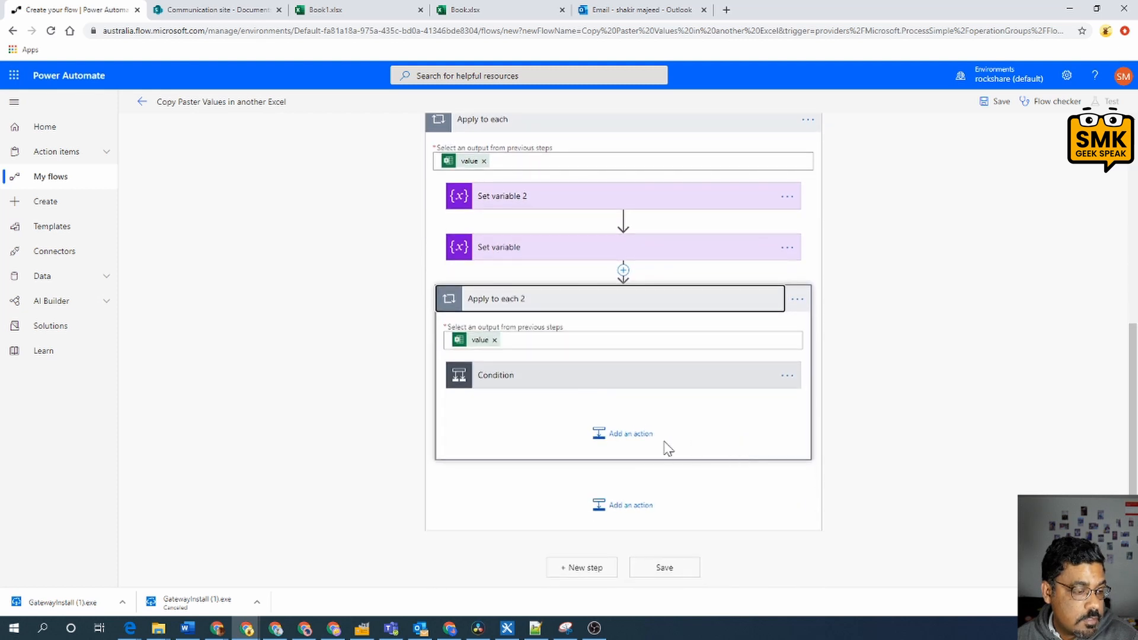
{"action": "left_click", "coordinate": [632, 435]}
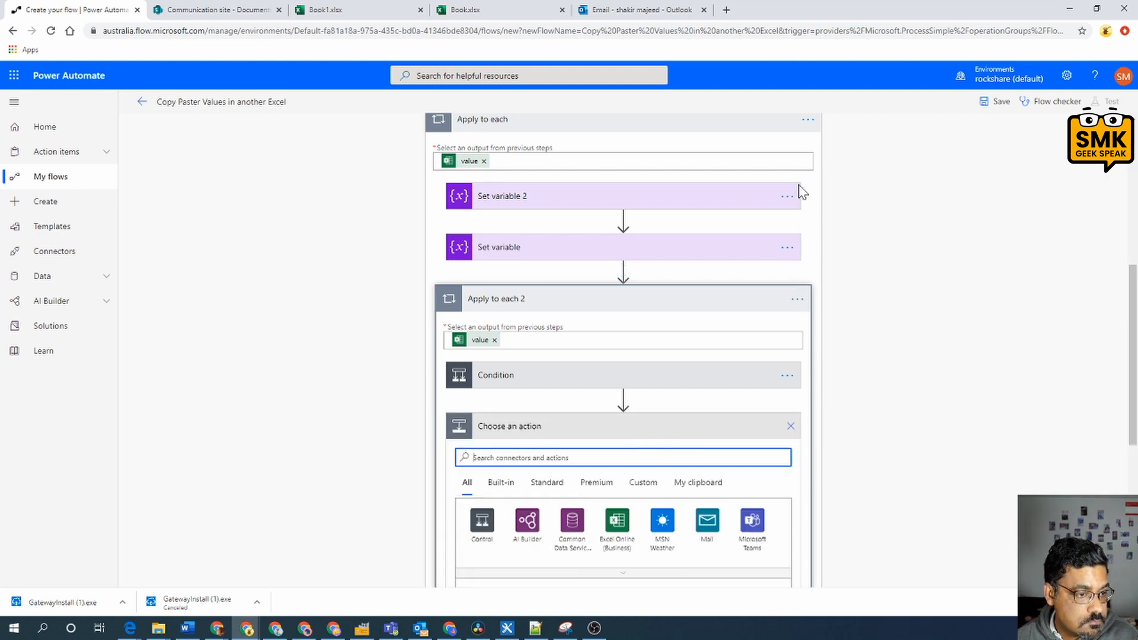
{"action": "left_click", "coordinate": [787, 201]}
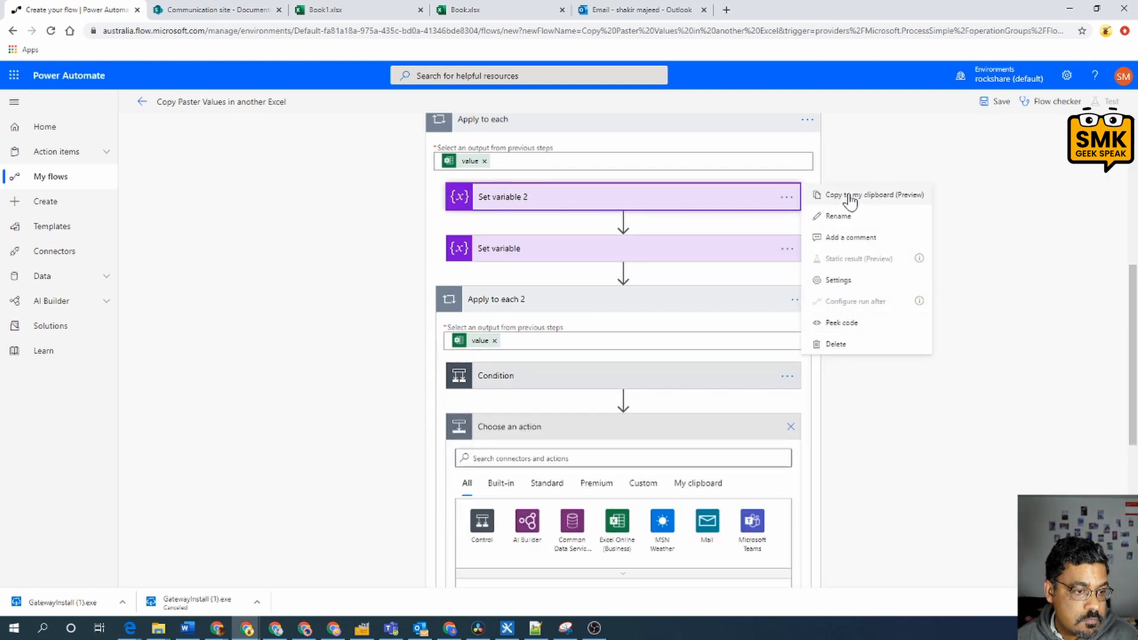
{"action": "left_click", "coordinate": [846, 192]}
{"action": "left_click", "coordinate": [787, 248]}
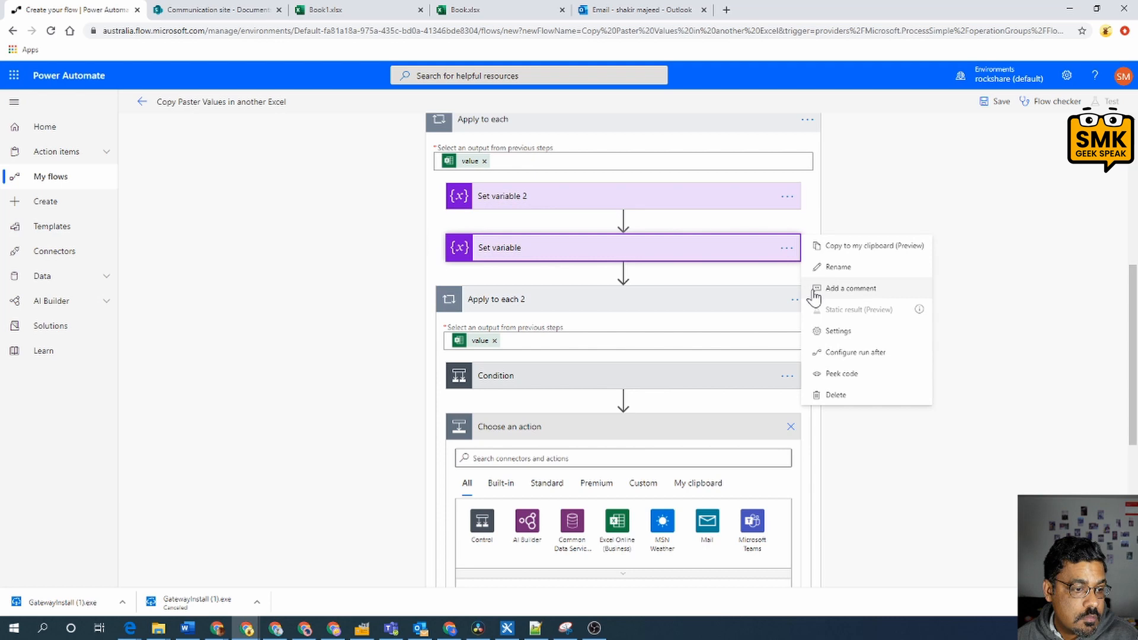
{"action": "left_click", "coordinate": [861, 245]}
- Start a new action below the Condition in Apply to each 2 and insert a copied Set variable from the clipboard
{"action": "scroll", "coordinate": [719, 467], "scroll_direction": "down", "scroll_amount": 4}
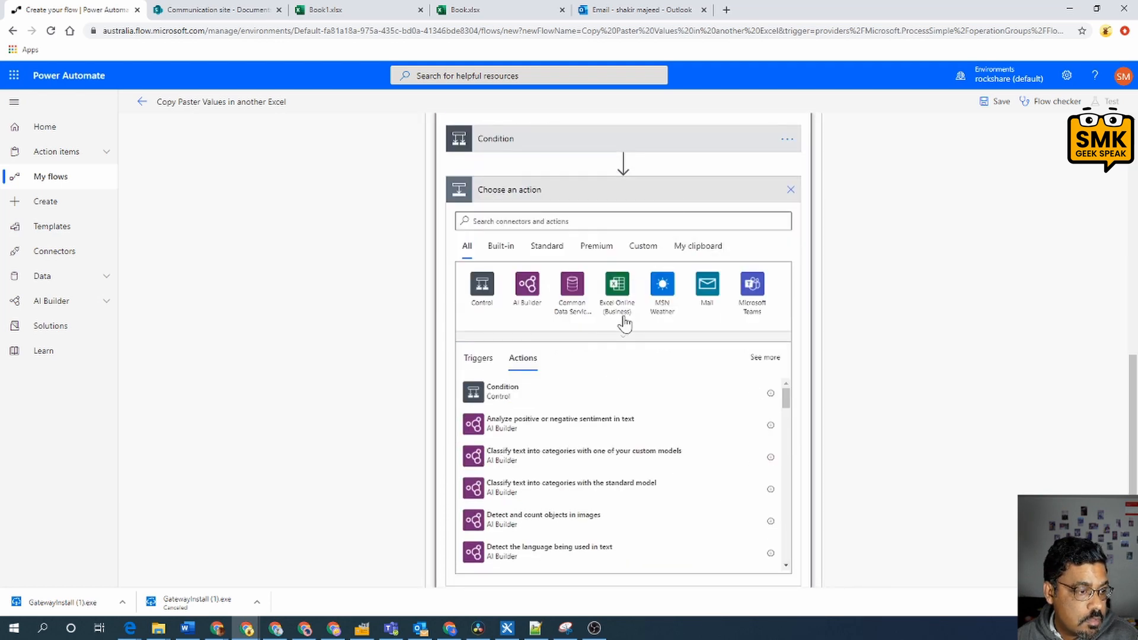
{"action": "scroll", "coordinate": [629, 201], "scroll_direction": "up", "scroll_amount": 2}
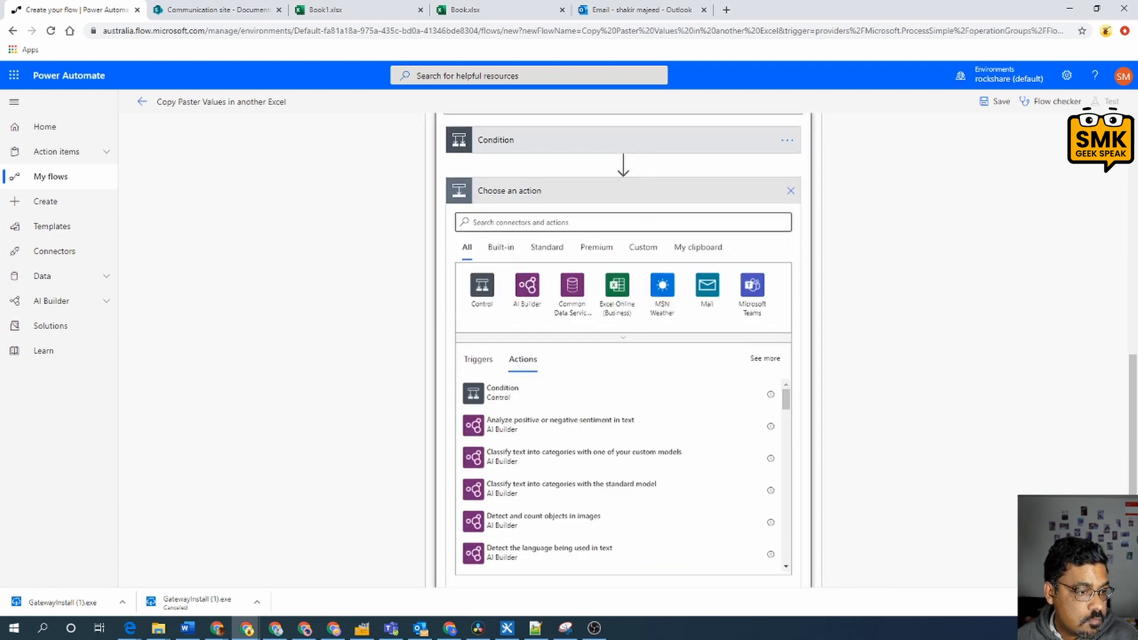
{"action": "left_click", "coordinate": [790, 308]}
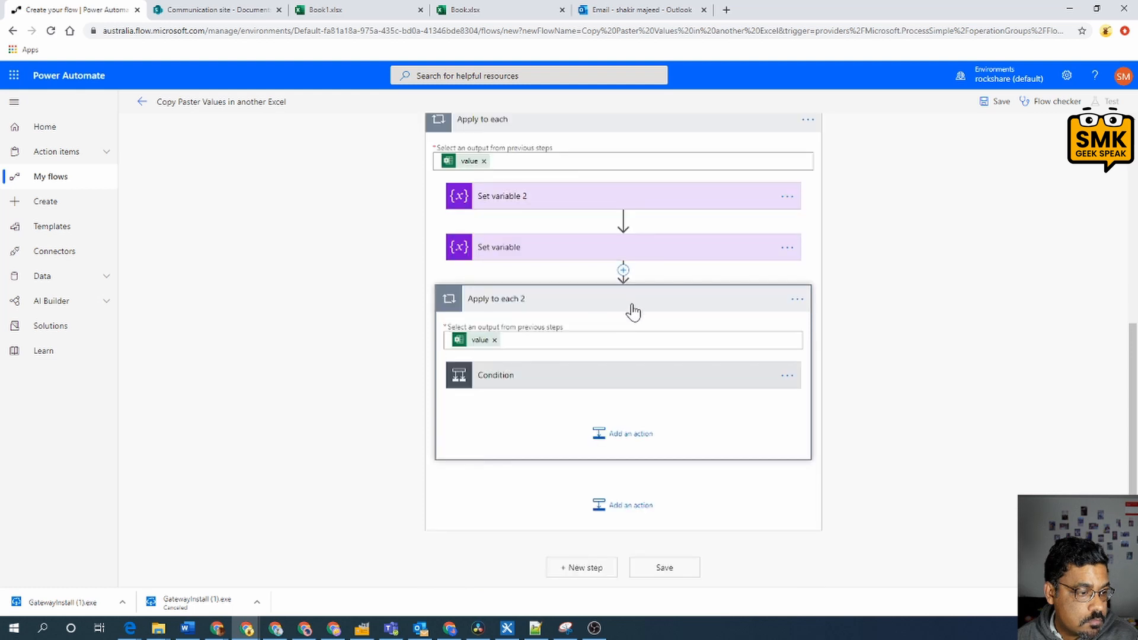
{"action": "left_click", "coordinate": [640, 444]}
{"action": "scroll", "coordinate": [738, 435], "scroll_direction": "down", "scroll_amount": 3}
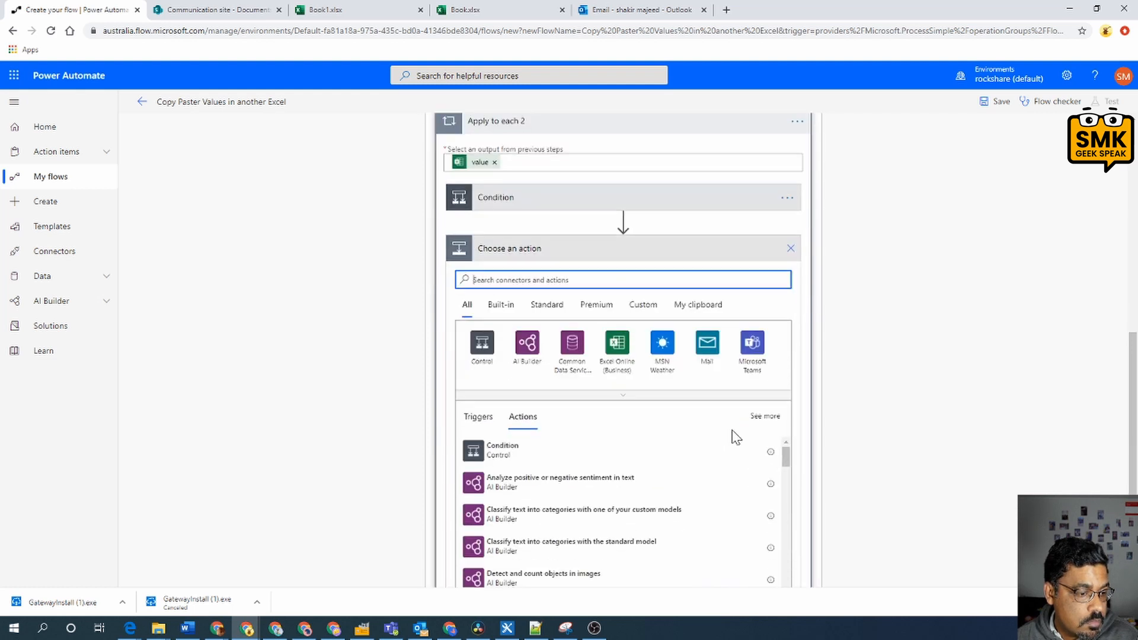
{"action": "left_click", "coordinate": [700, 303]}
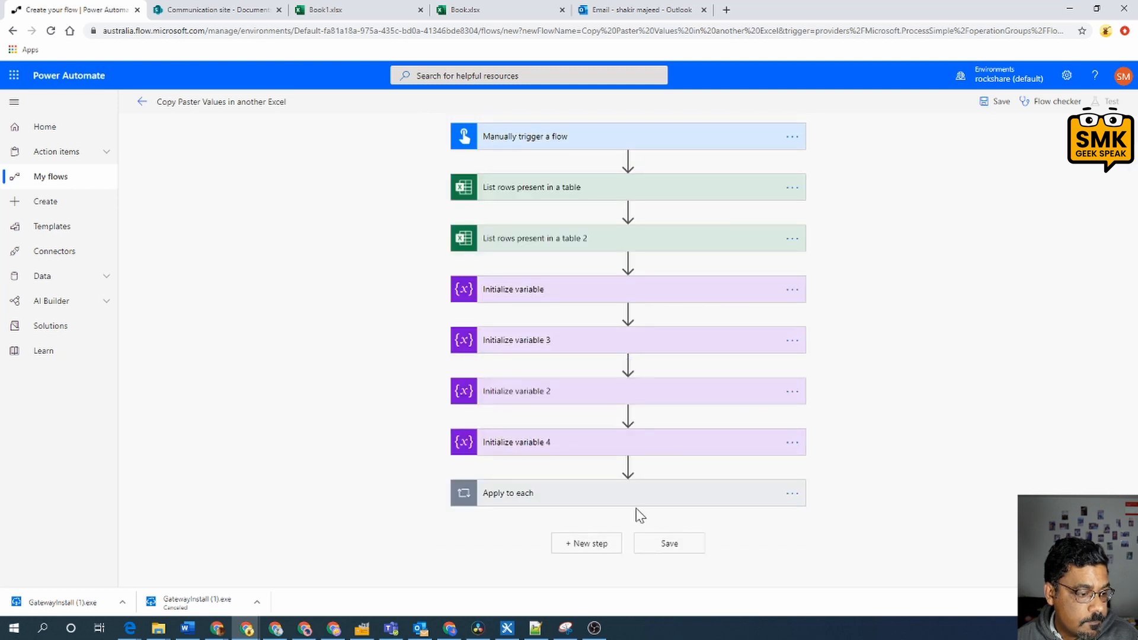
- Expand the outer Apply to each and the Apply to each 2 loop nested inside it
{"action": "left_click", "coordinate": [729, 494]}
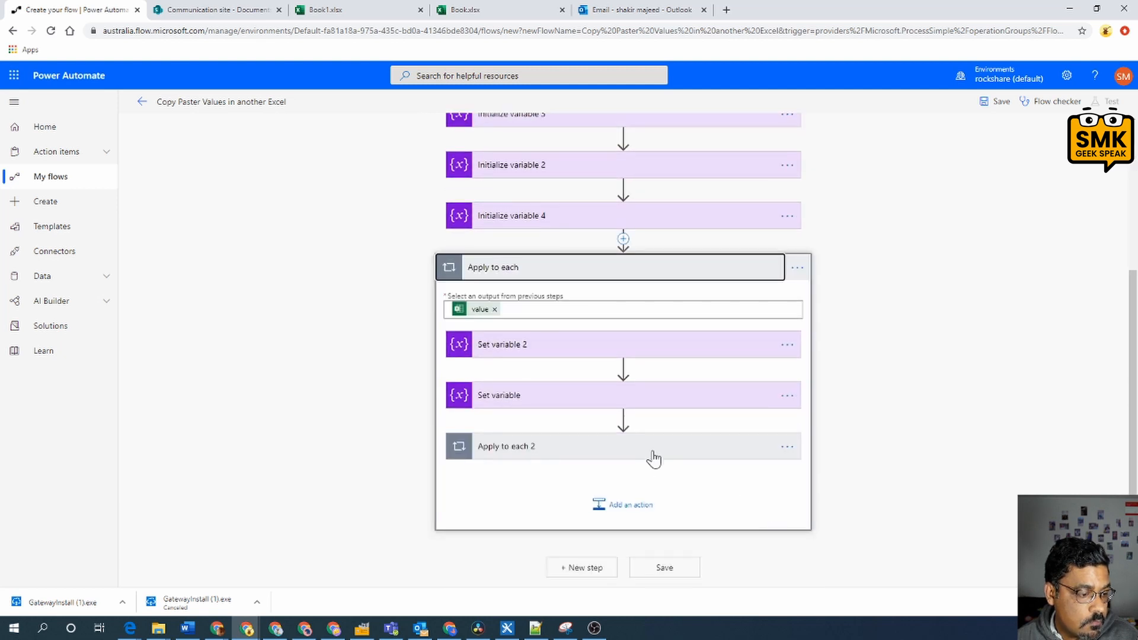
{"action": "left_click", "coordinate": [654, 458]}
{"action": "left_click", "coordinate": [661, 333]}
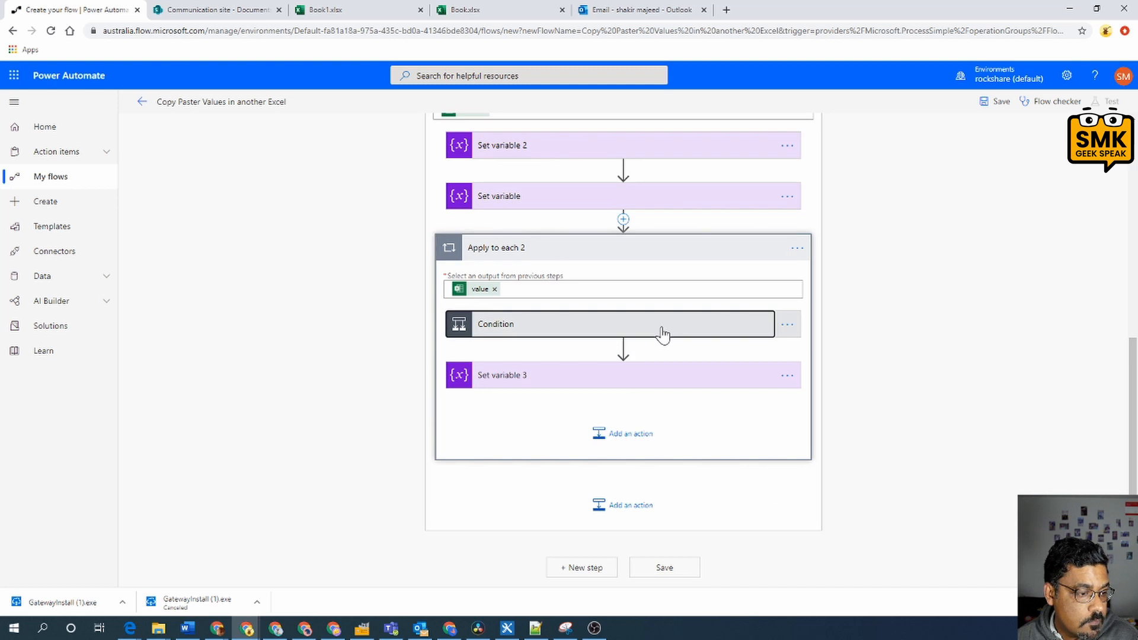
{"action": "left_click", "coordinate": [662, 335]}
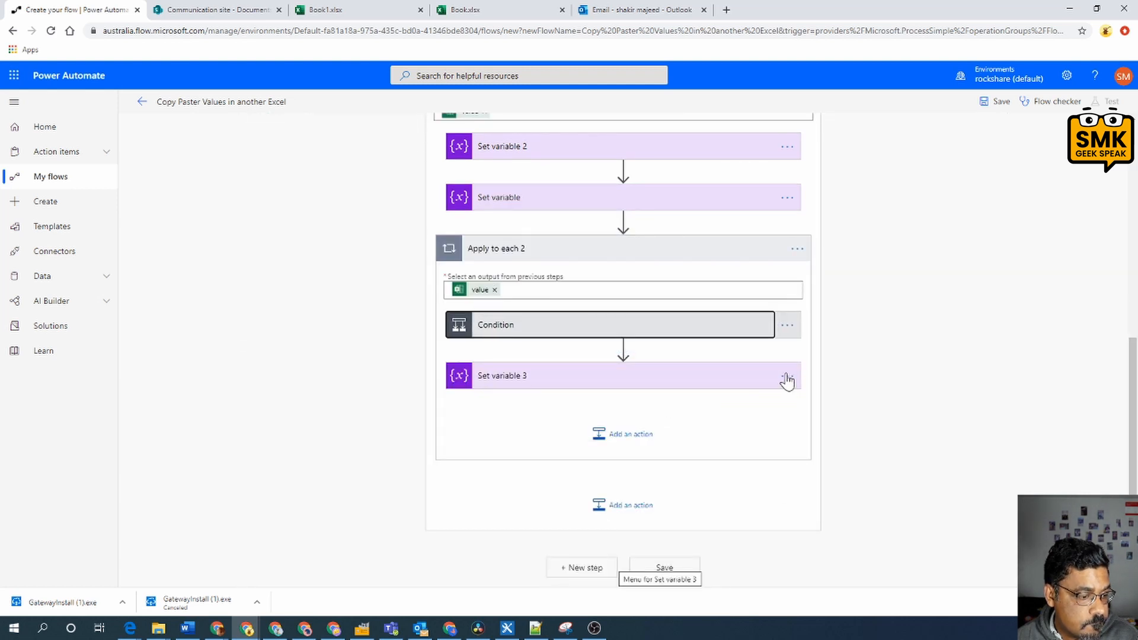
- Insert a second copied Set variable directly after the Condition, and move the Condition below both Set variable actions in Apply to each 2
{"action": "scroll", "coordinate": [786, 388], "scroll_direction": "up", "scroll_amount": 3}
{"action": "scroll", "coordinate": [785, 389], "scroll_direction": "down", "scroll_amount": 3}
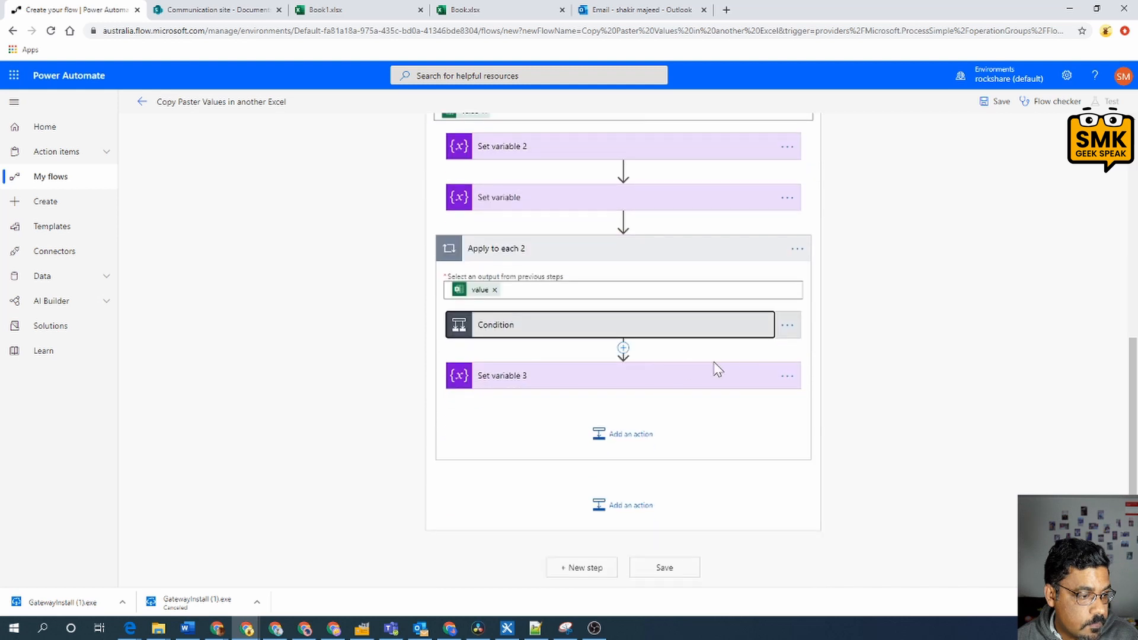
{"action": "left_click", "coordinate": [624, 349]}
{"action": "left_click", "coordinate": [637, 367]}
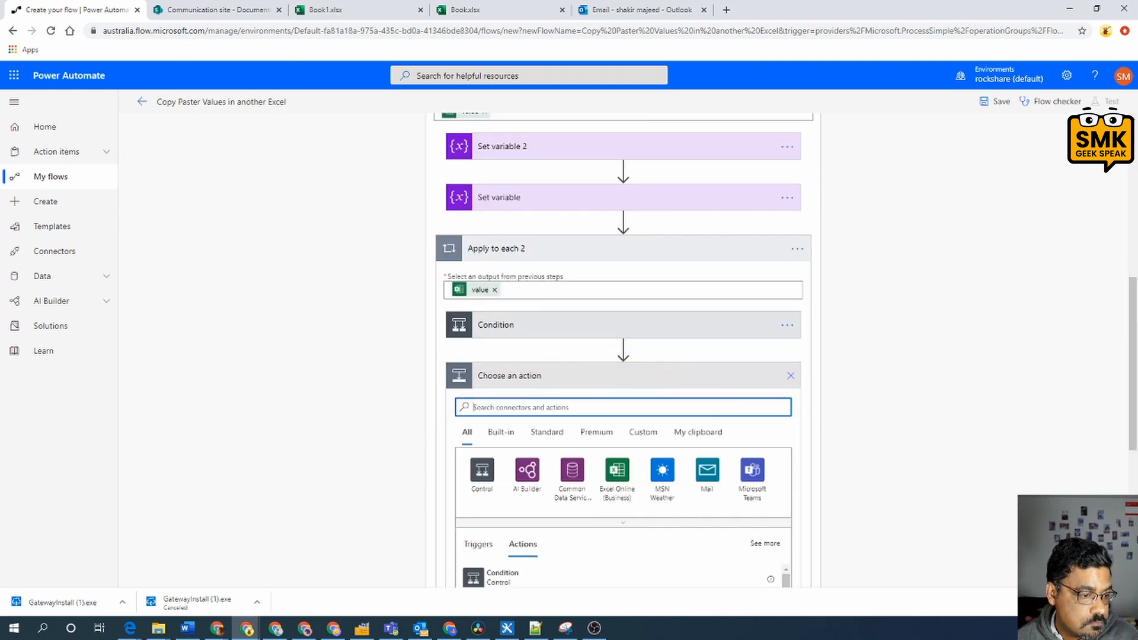
{"action": "scroll", "coordinate": [741, 451], "scroll_direction": "down", "scroll_amount": 3}
{"action": "left_click", "coordinate": [699, 253]}
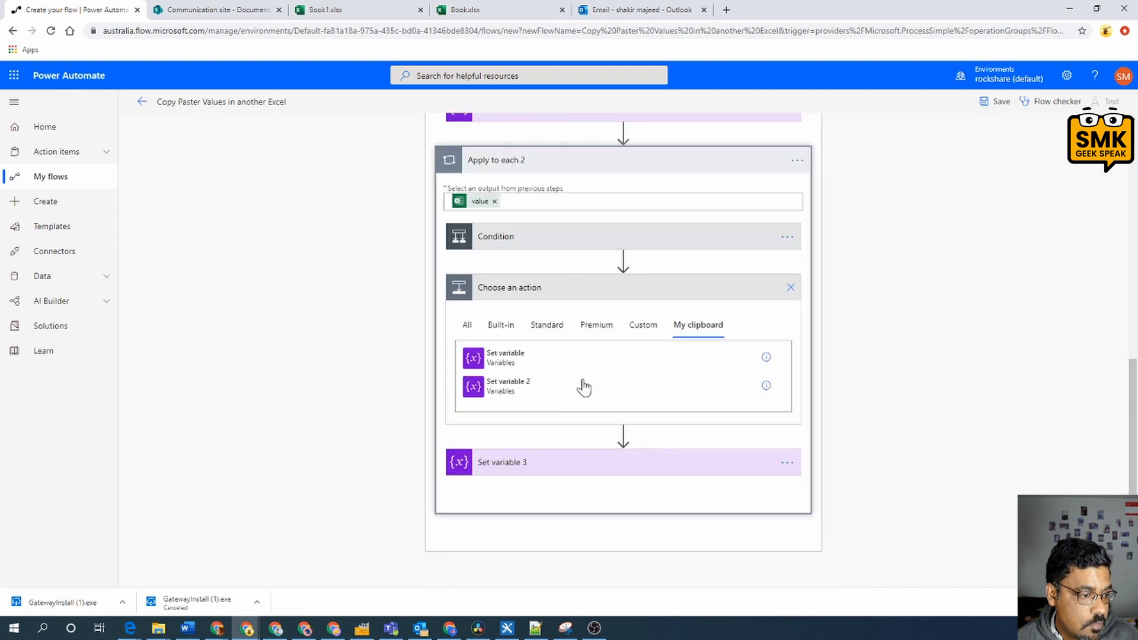
{"action": "left_click", "coordinate": [542, 383]}
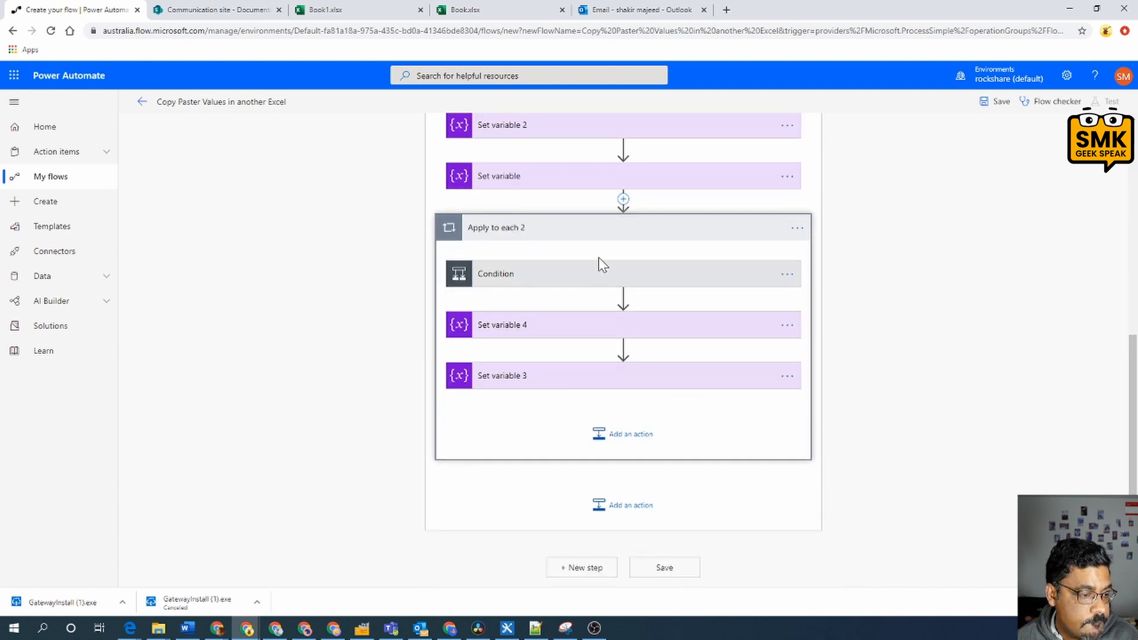
{"action": "left_click_drag", "start_coordinate": [610, 284], "coordinate": [626, 412]}
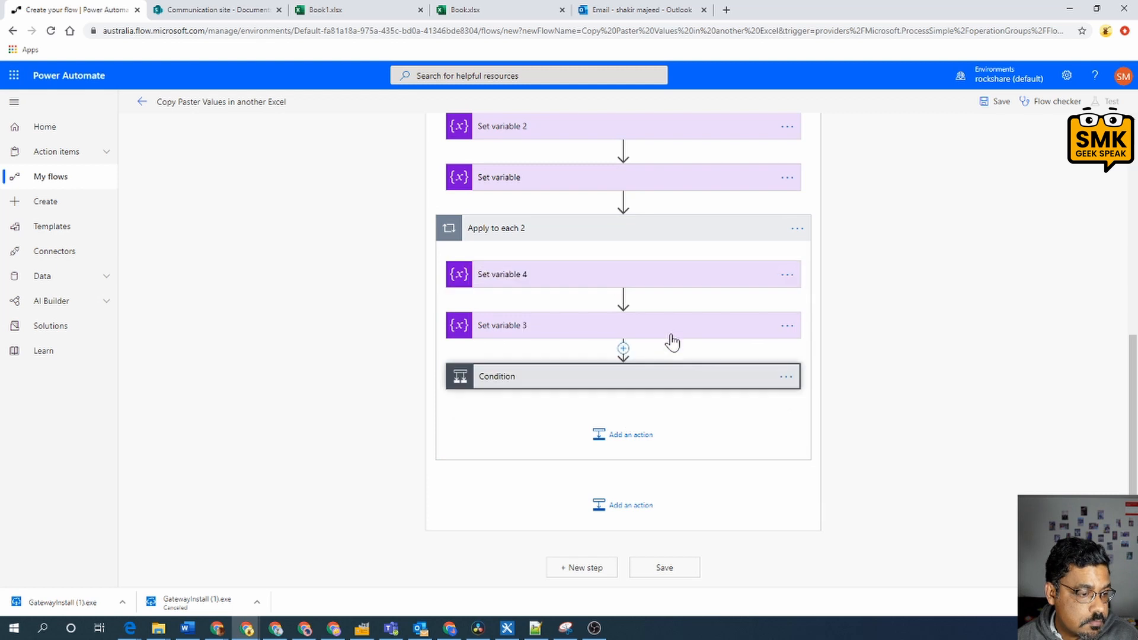
- Choose CounterSecondBook as the variable name in both Set variable 4 and Set variable 3
{"action": "left_click", "coordinate": [630, 283]}
{"action": "left_click", "coordinate": [599, 303]}
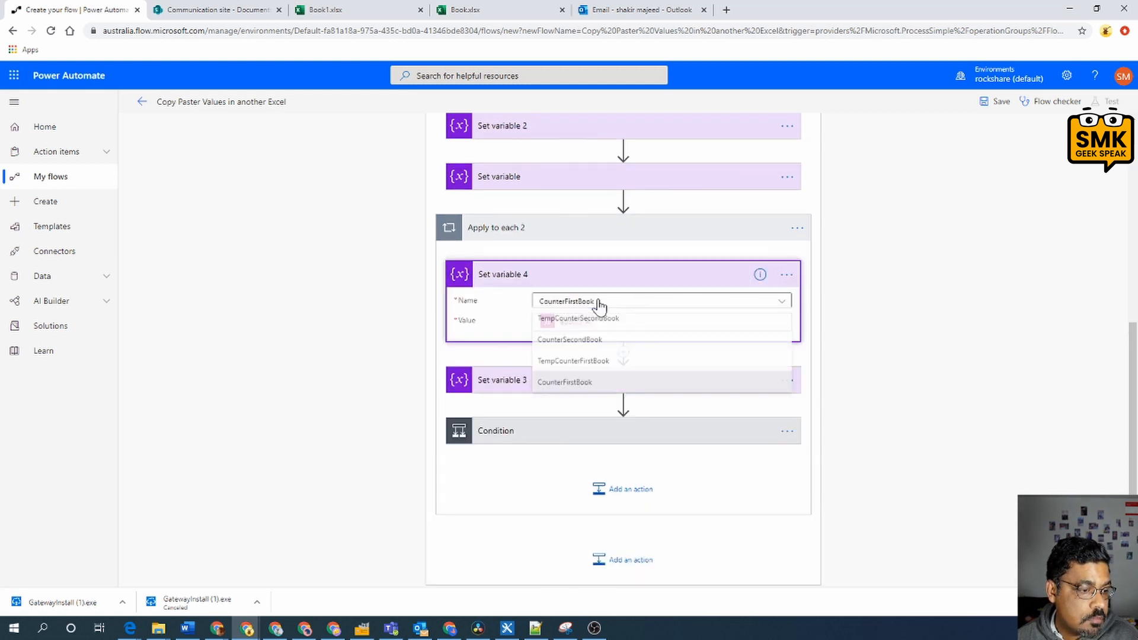
{"action": "left_click", "coordinate": [602, 341]}
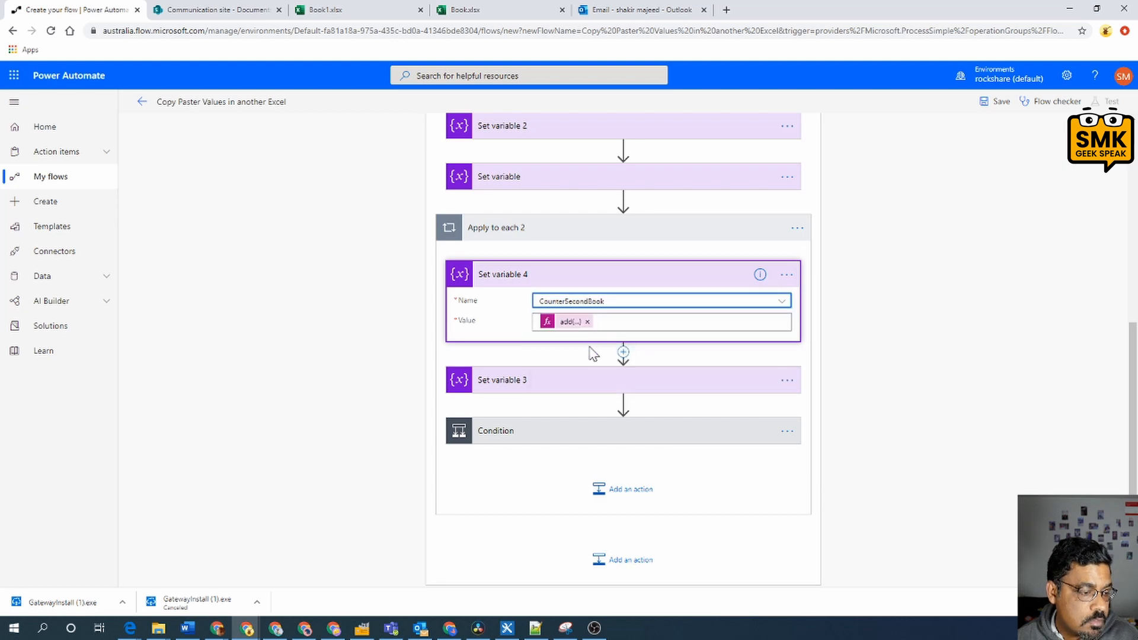
{"action": "left_click", "coordinate": [593, 380]}
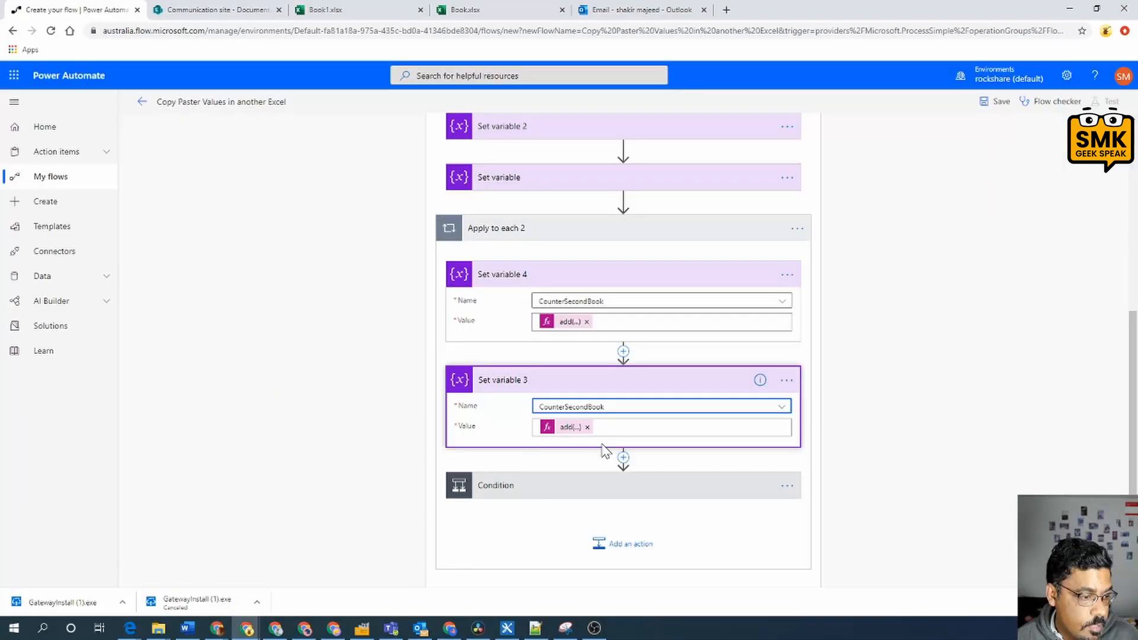
- Switch Set variable 4 to TempCounterSecondBook and replace its add expression with the CounterSecondBook variable as the value
{"action": "scroll", "coordinate": [601, 352], "scroll_direction": "up", "scroll_amount": 1}
{"action": "left_click", "coordinate": [640, 358]}
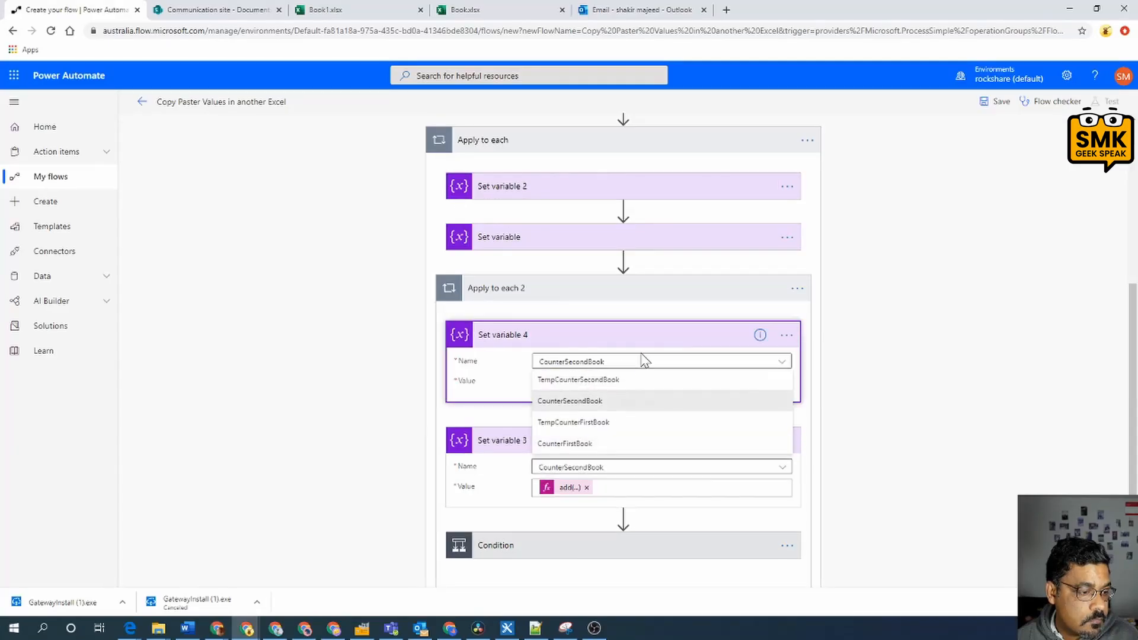
{"action": "left_click", "coordinate": [590, 384]}
{"action": "left_click", "coordinate": [589, 383]}
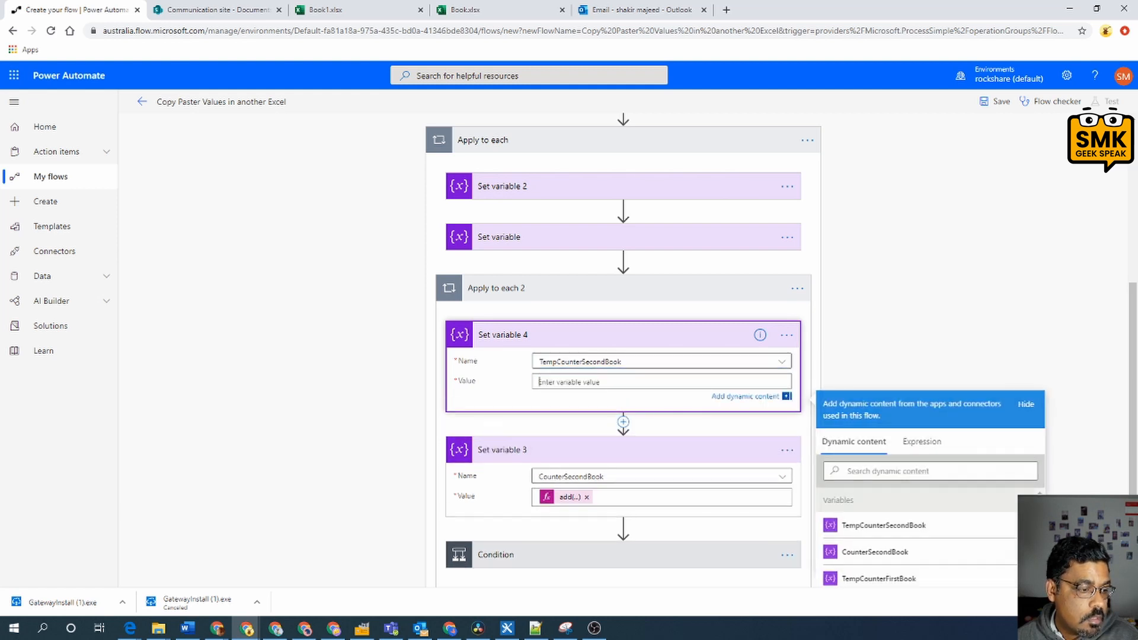
{"action": "left_click", "coordinate": [876, 552]}
- Replace TempCounterFirstBook in Set variable 3's expression and update the value to add(variables('TempCounterSecondBook'), 1)
{"action": "scroll", "coordinate": [593, 415], "scroll_direction": "down", "scroll_amount": 3}
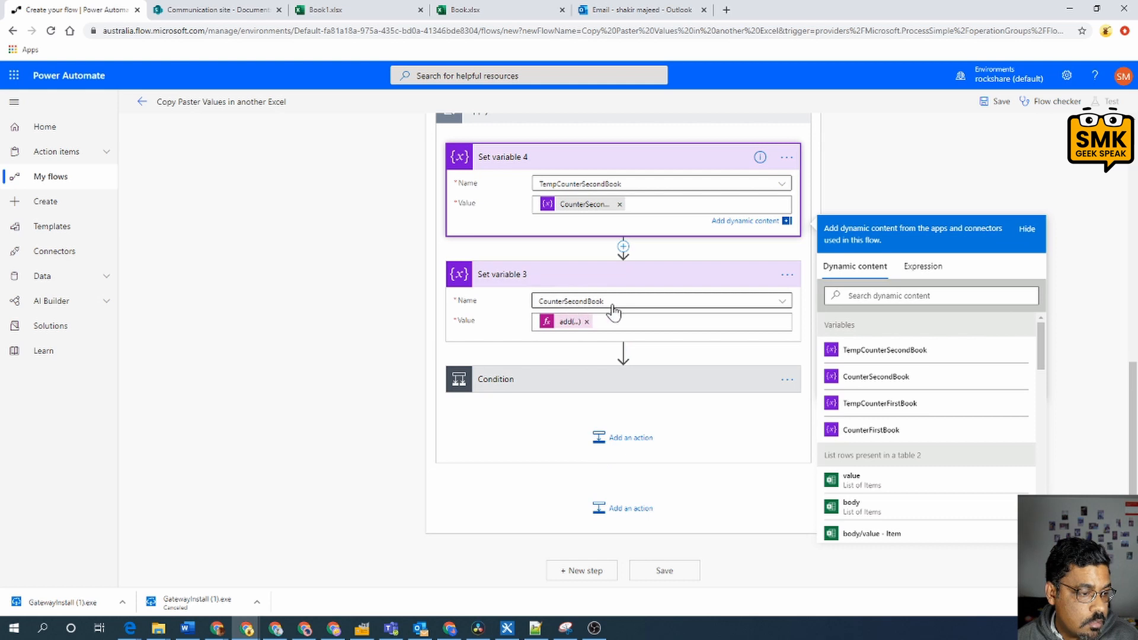
{"action": "left_click", "coordinate": [557, 323]}
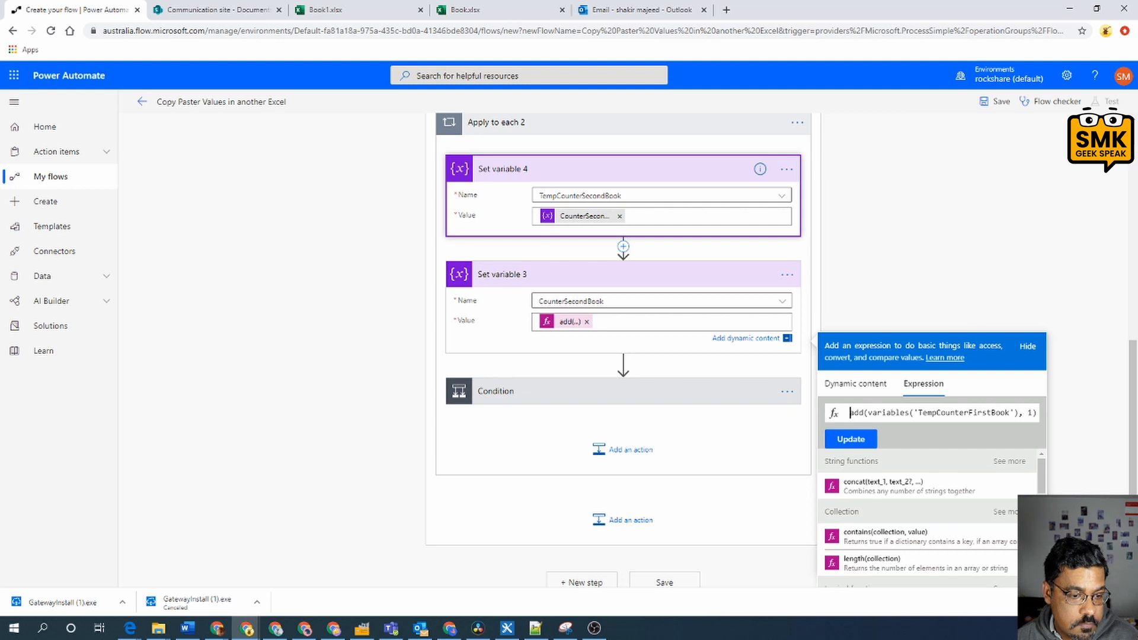
{"action": "left_click_drag", "start_coordinate": [1014, 412], "coordinate": [890, 413]}
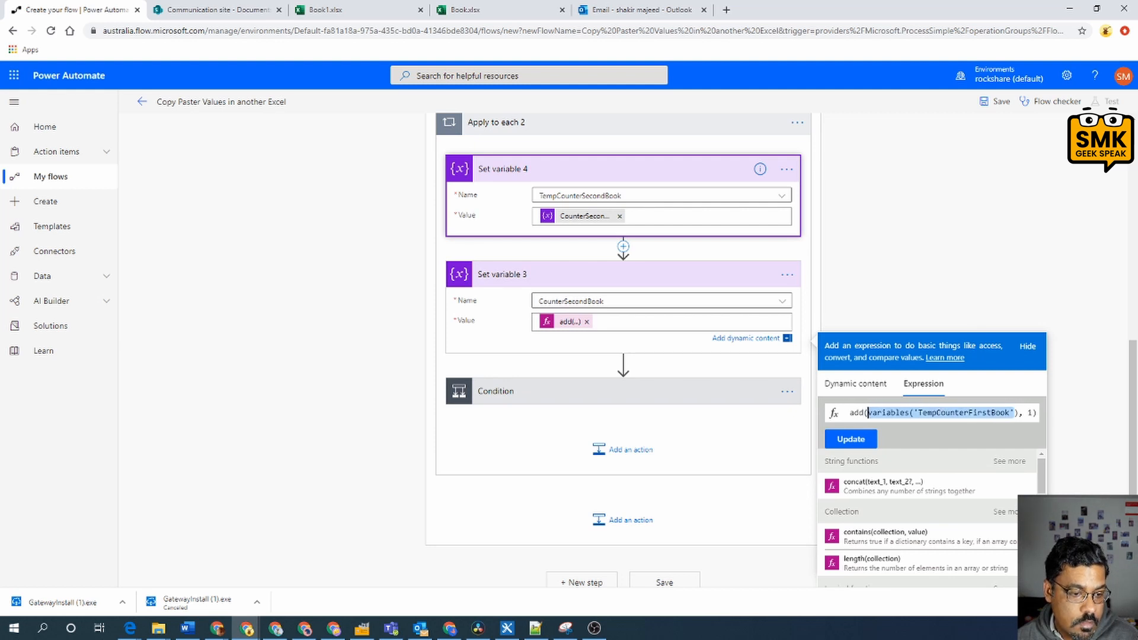
{"action": "left_click_drag", "start_coordinate": [1019, 413], "coordinate": [859, 414]}
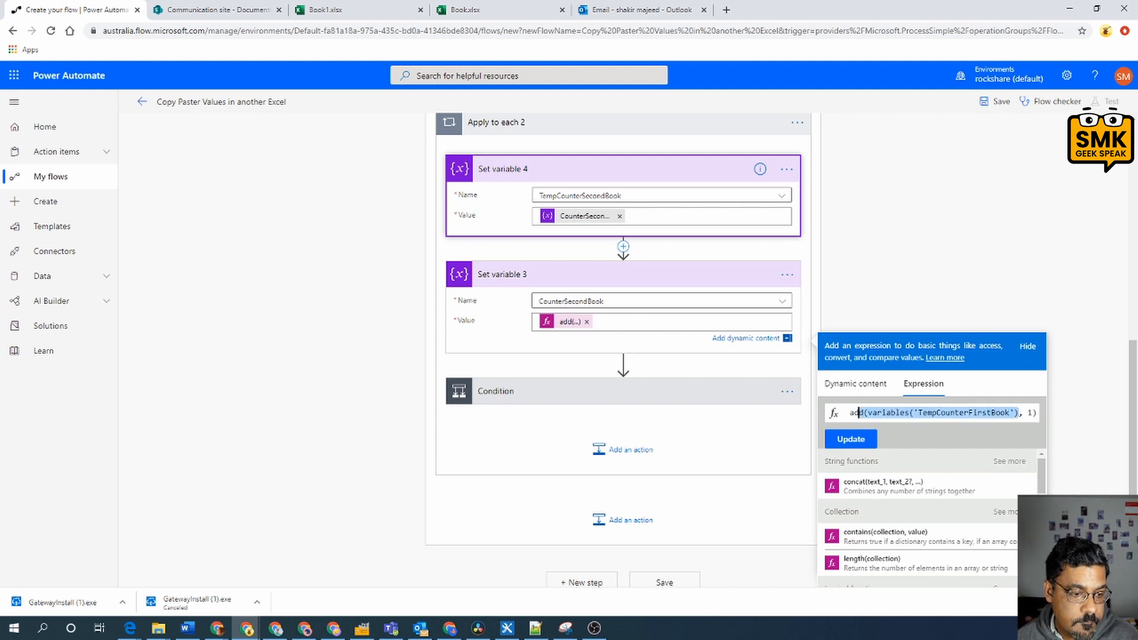
{"action": "key", "text": "BackSpace"}
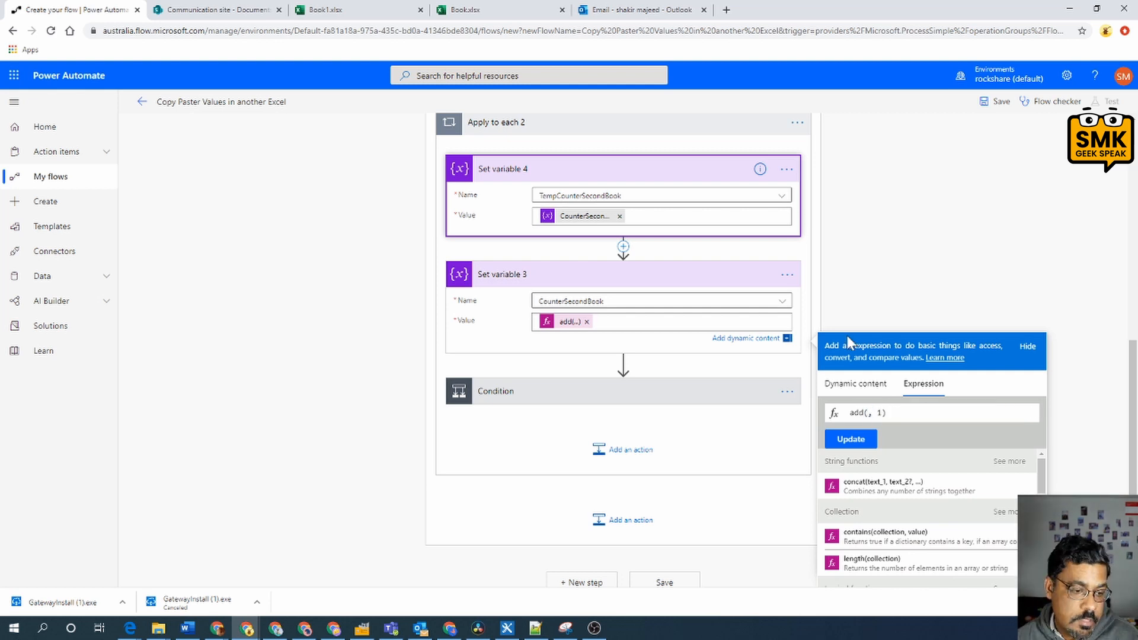
{"action": "left_click", "coordinate": [872, 392]}
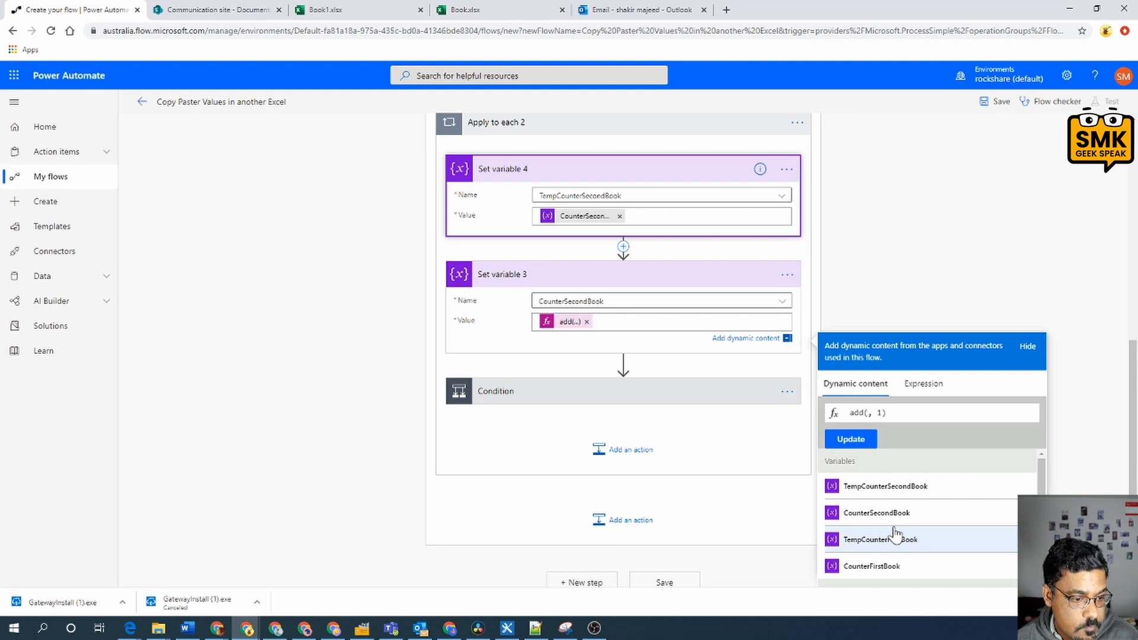
{"action": "left_click", "coordinate": [904, 488]}
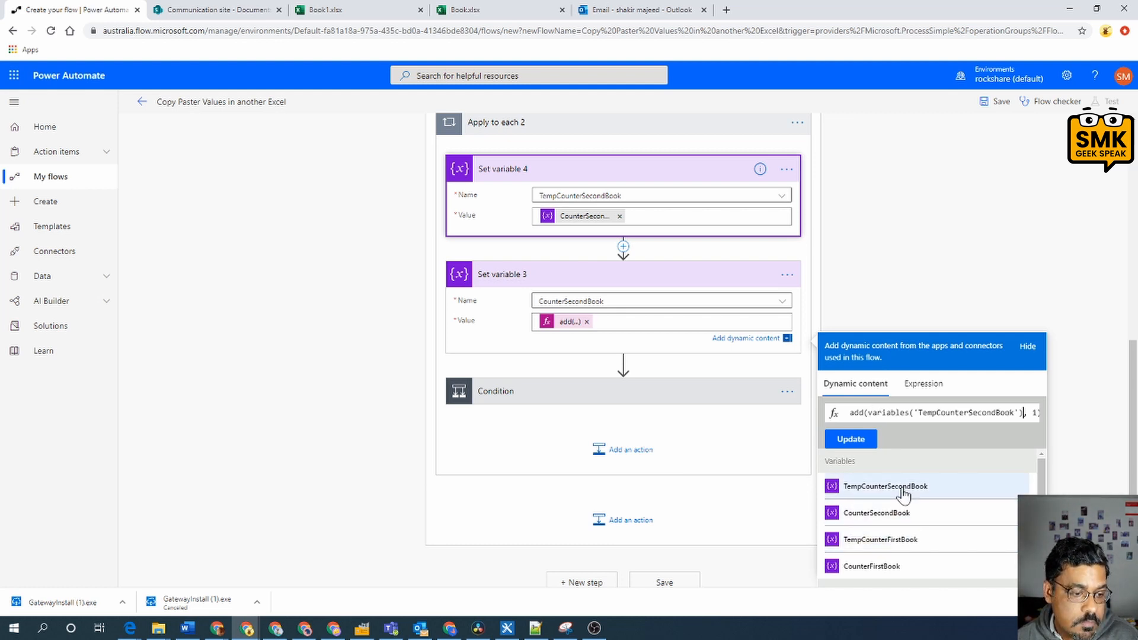
{"action": "left_click", "coordinate": [851, 438]}
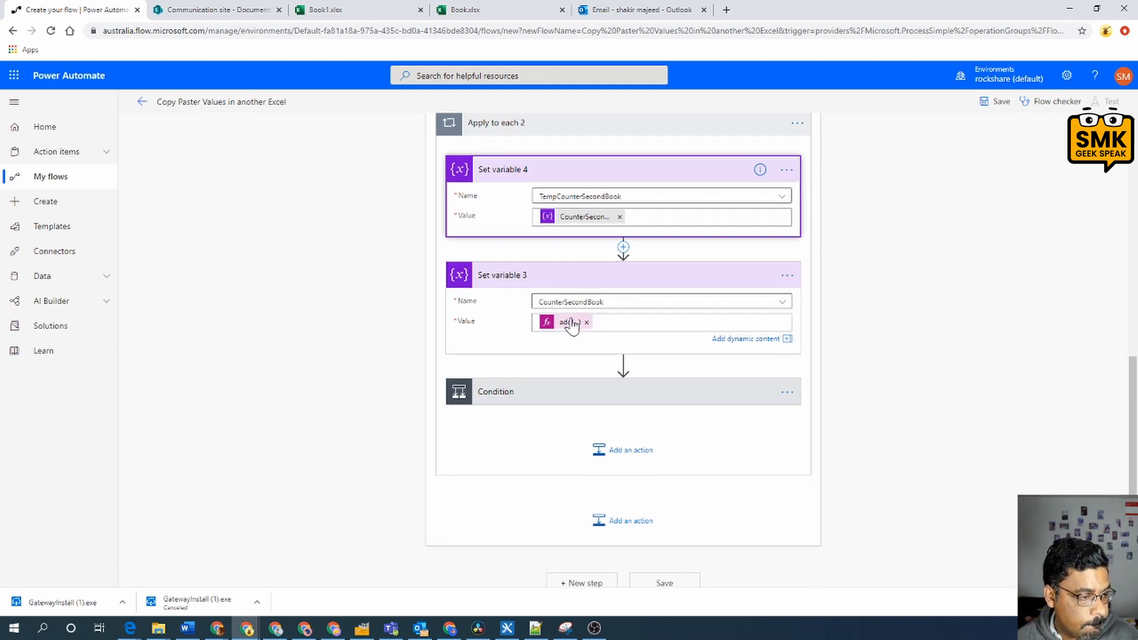
- Expand Set variable in the outer loop and compare its name and value with the Set variable actions in Apply to each 2
{"action": "scroll", "coordinate": [595, 320], "scroll_direction": "up", "scroll_amount": 3}
{"action": "left_click", "coordinate": [619, 254]}
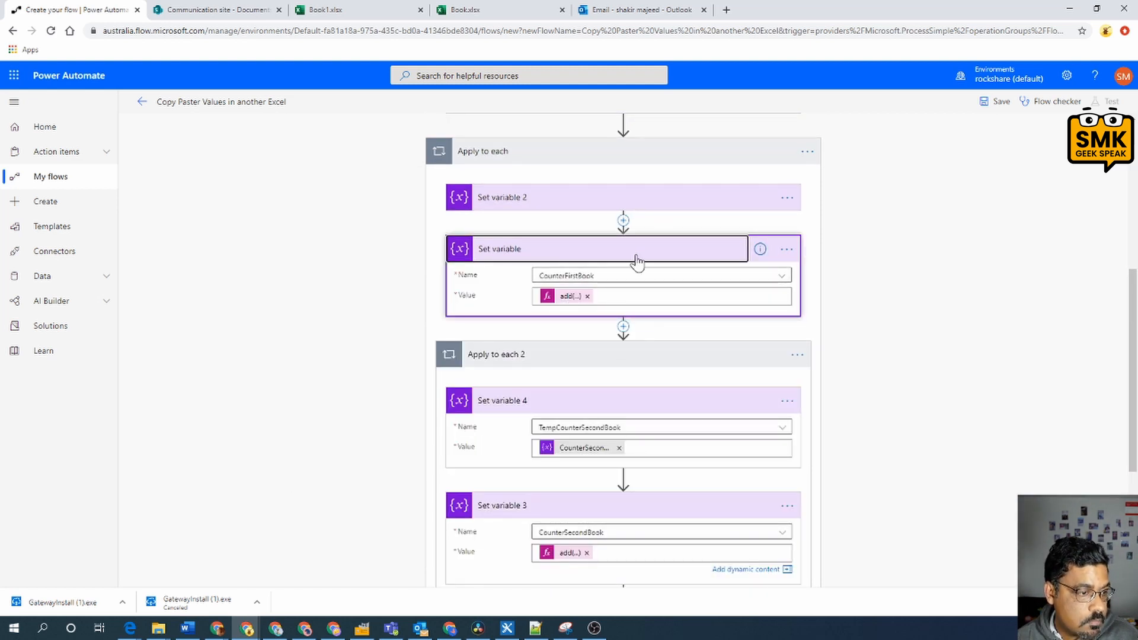
{"action": "scroll", "coordinate": [692, 391], "scroll_direction": "down", "scroll_amount": 1}
{"action": "scroll", "coordinate": [661, 414], "scroll_direction": "down", "scroll_amount": 4}
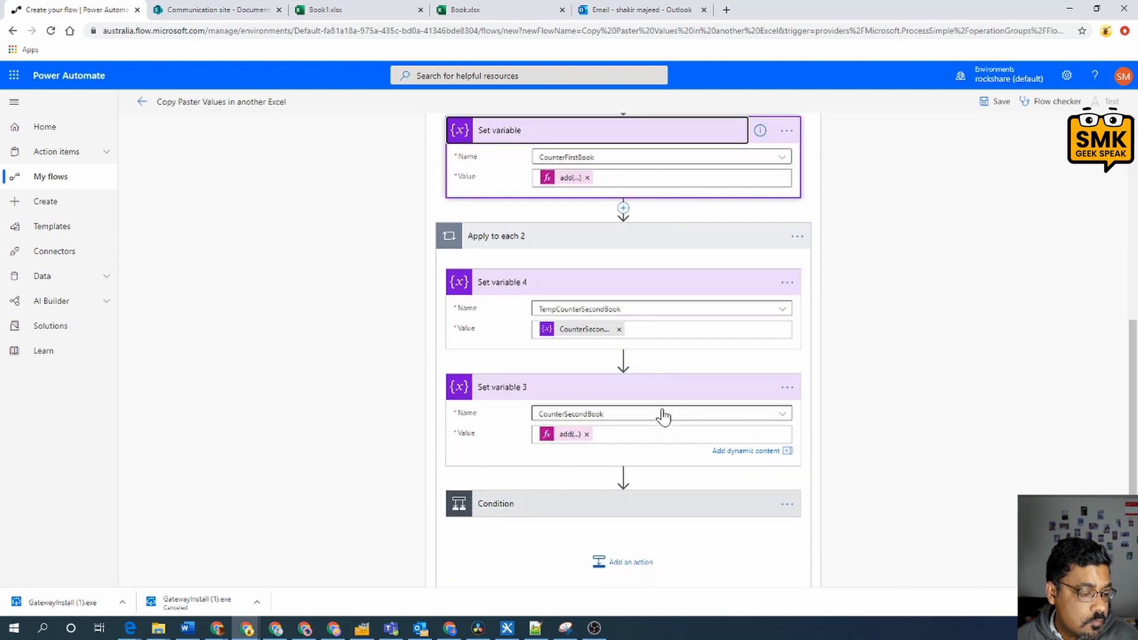
- Expand the Condition in Apply to each 2 and add a second row joined with And
{"action": "left_click", "coordinate": [648, 380]}
{"action": "scroll", "coordinate": [717, 442], "scroll_direction": "down", "scroll_amount": 3}
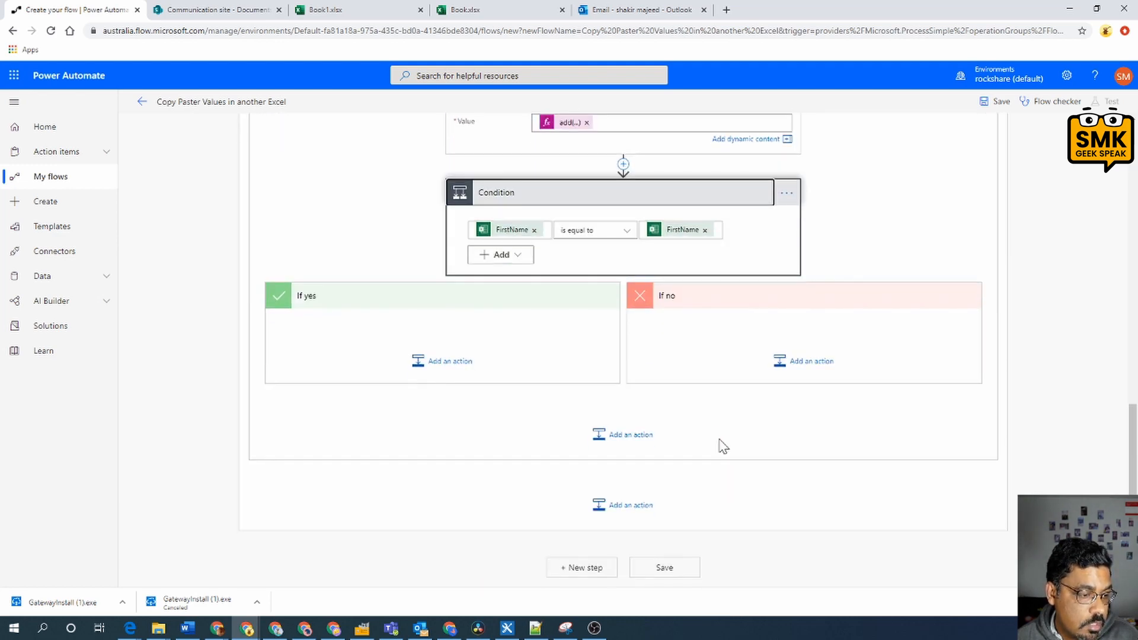
{"action": "scroll", "coordinate": [735, 423], "scroll_direction": "up", "scroll_amount": 6}
{"action": "scroll", "coordinate": [684, 463], "scroll_direction": "down", "scroll_amount": 3}
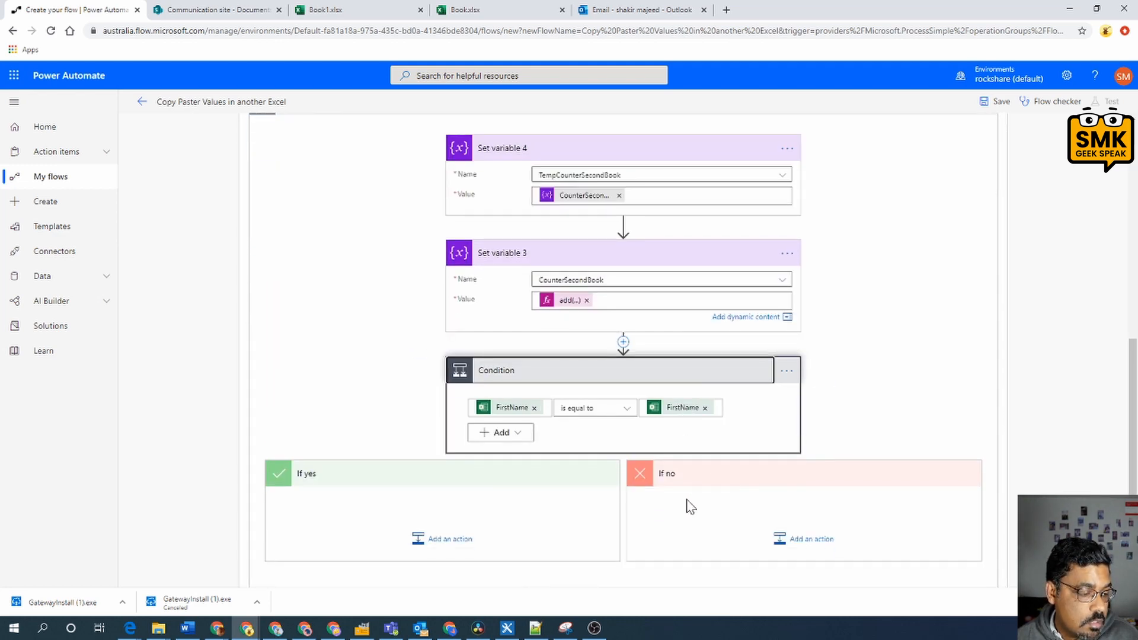
{"action": "left_click", "coordinate": [521, 435]}
{"action": "left_click", "coordinate": [505, 453]}
{"action": "scroll", "coordinate": [620, 494], "scroll_direction": "down", "scroll_amount": 2}
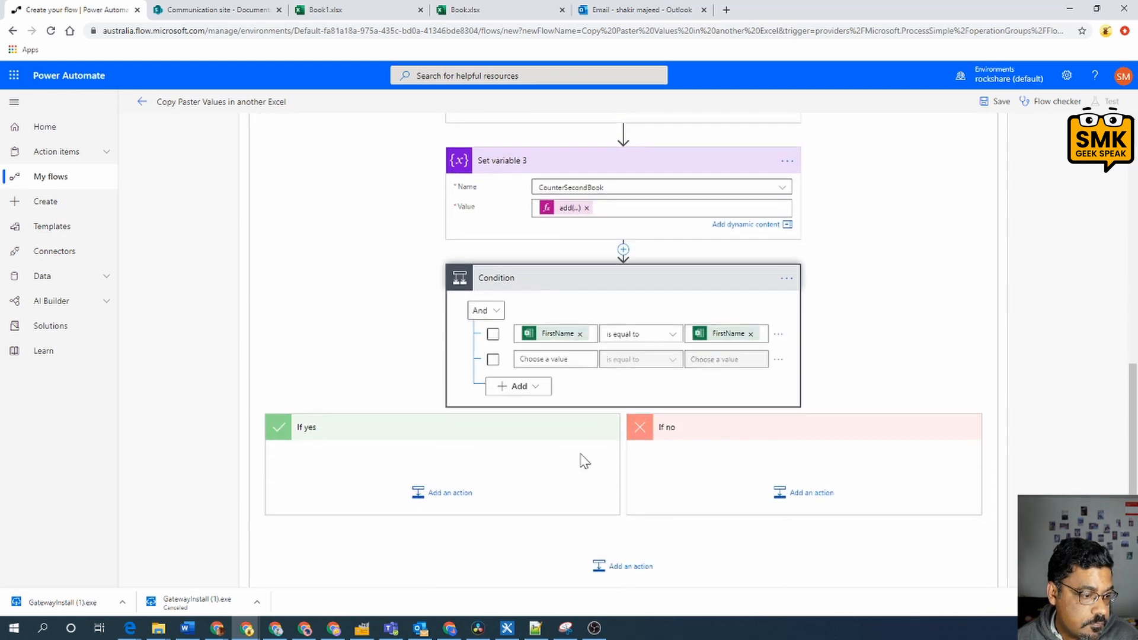
- Set the Condition's second row to CounterFirstBook is equal to CounterSecondBook
{"action": "left_click", "coordinate": [546, 356]}
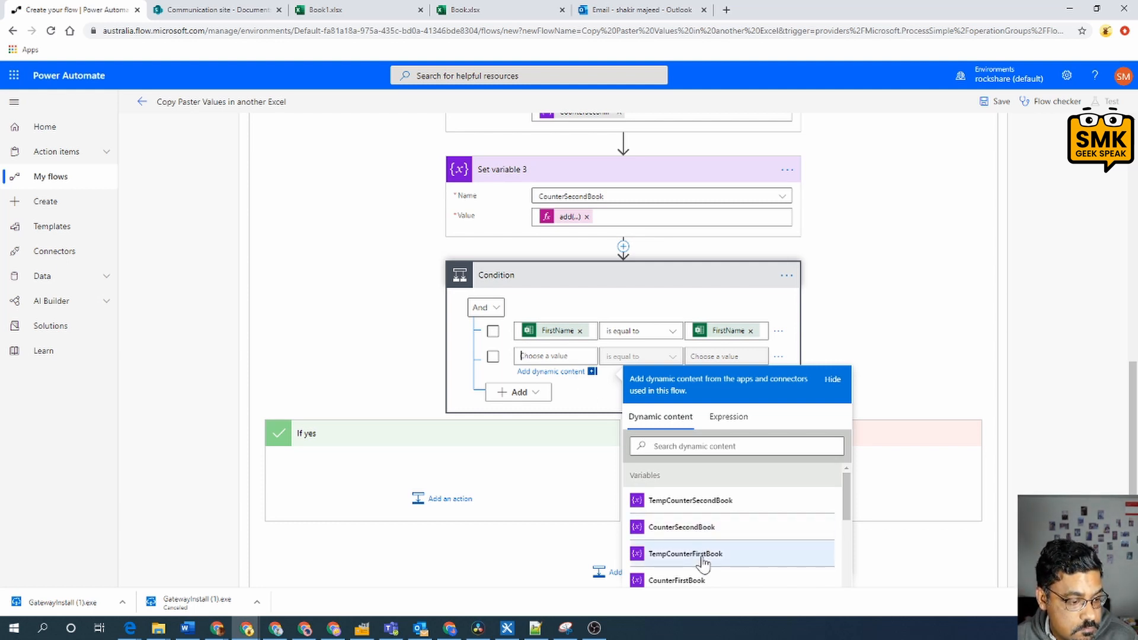
{"action": "left_click", "coordinate": [692, 579]}
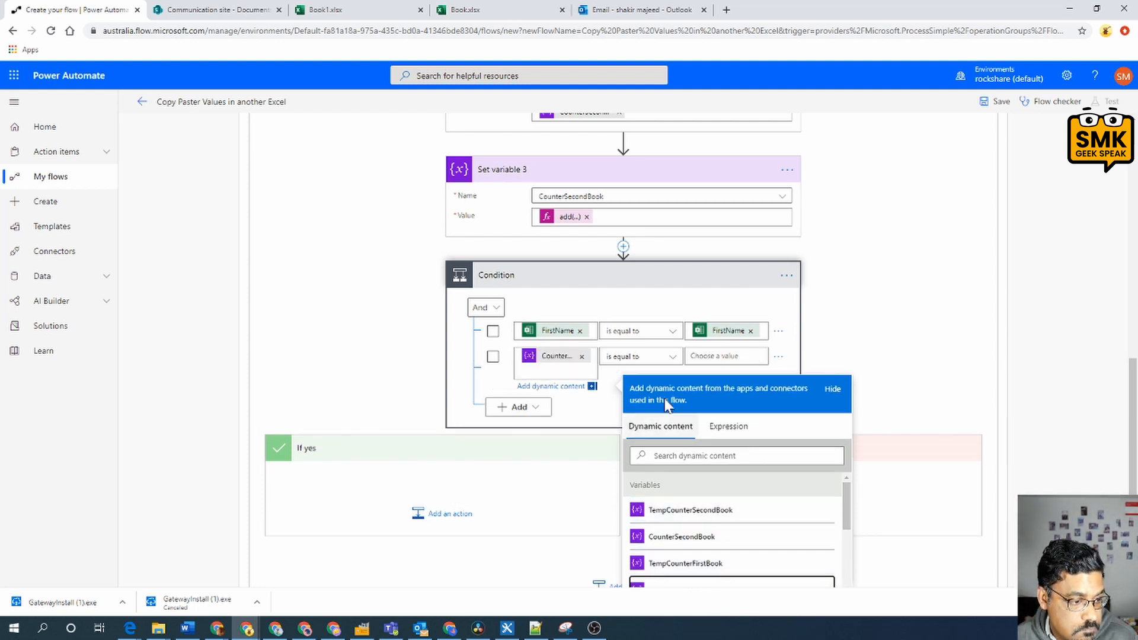
{"action": "left_click", "coordinate": [726, 356]}
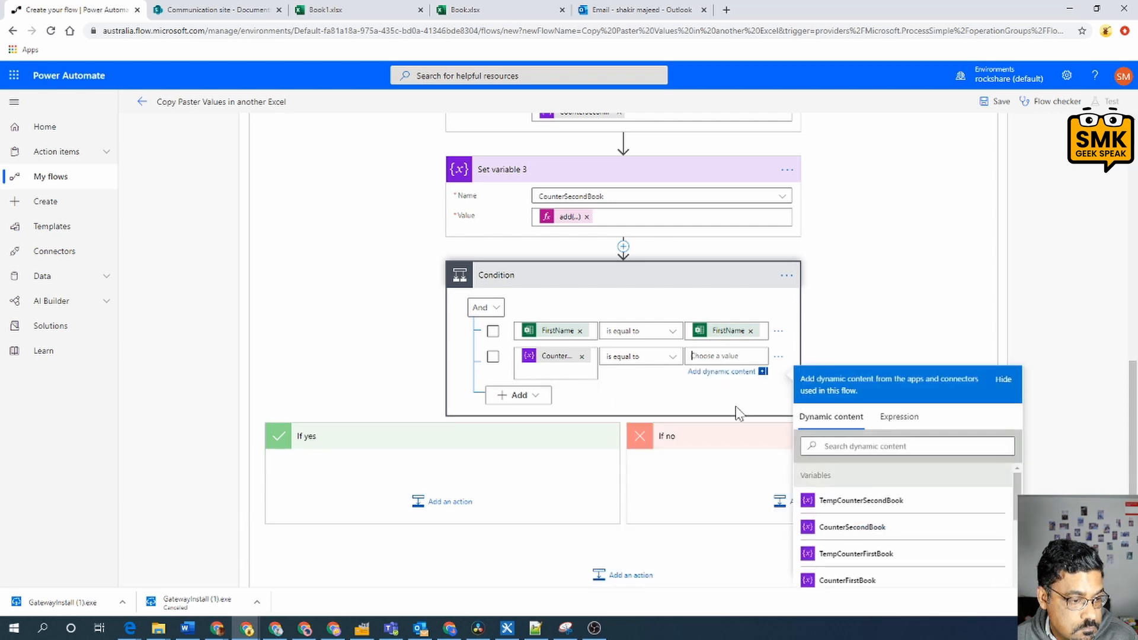
{"action": "left_click", "coordinate": [879, 533]}
{"action": "left_click", "coordinate": [844, 264]}
{"action": "scroll", "coordinate": [869, 288], "scroll_direction": "up", "scroll_amount": 2}
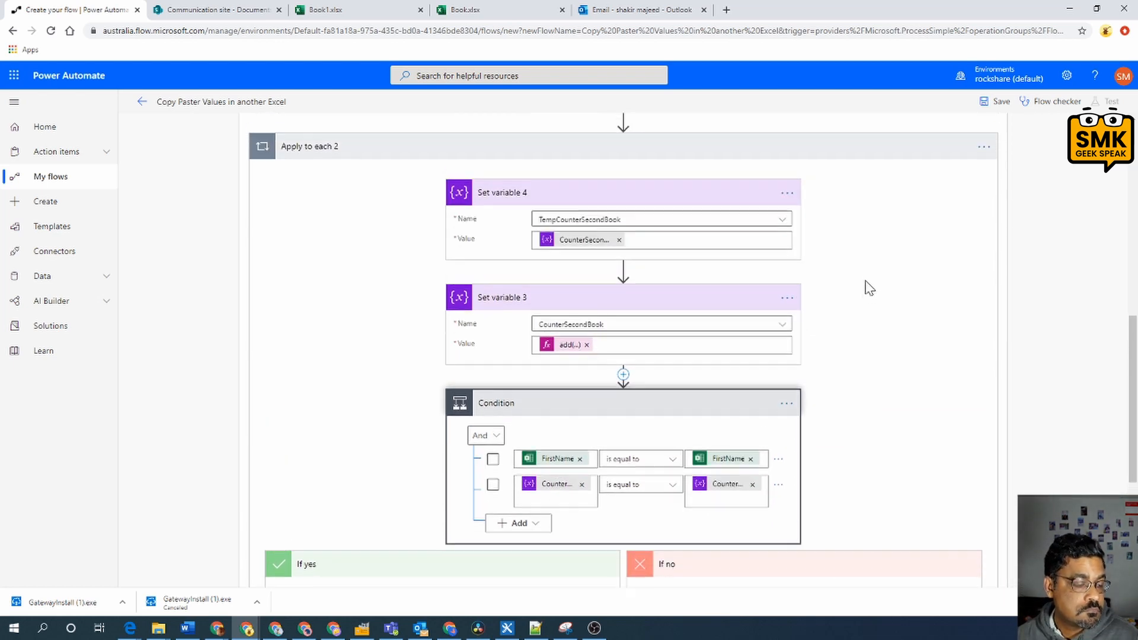
- Review the Set variable actions, the Condition's two rows and its branches in Apply to each 2, along with the variables initialized above
{"action": "scroll", "coordinate": [869, 288], "scroll_direction": "up", "scroll_amount": 5}
{"action": "scroll", "coordinate": [884, 304], "scroll_direction": "down", "scroll_amount": 4}
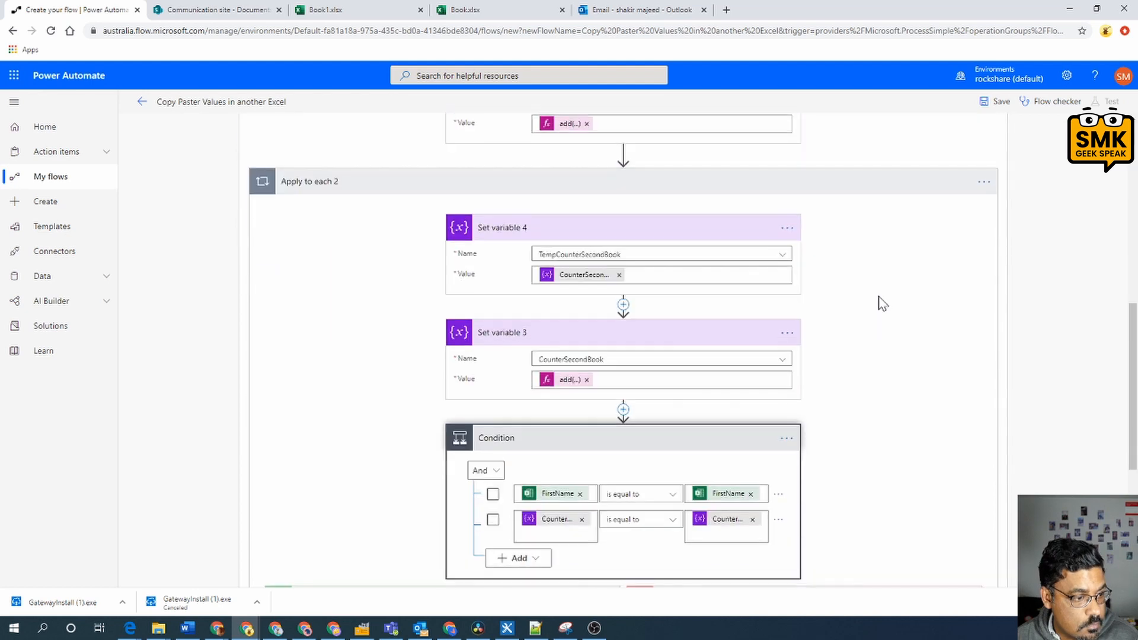
{"action": "scroll", "coordinate": [879, 302], "scroll_direction": "up", "scroll_amount": 2}
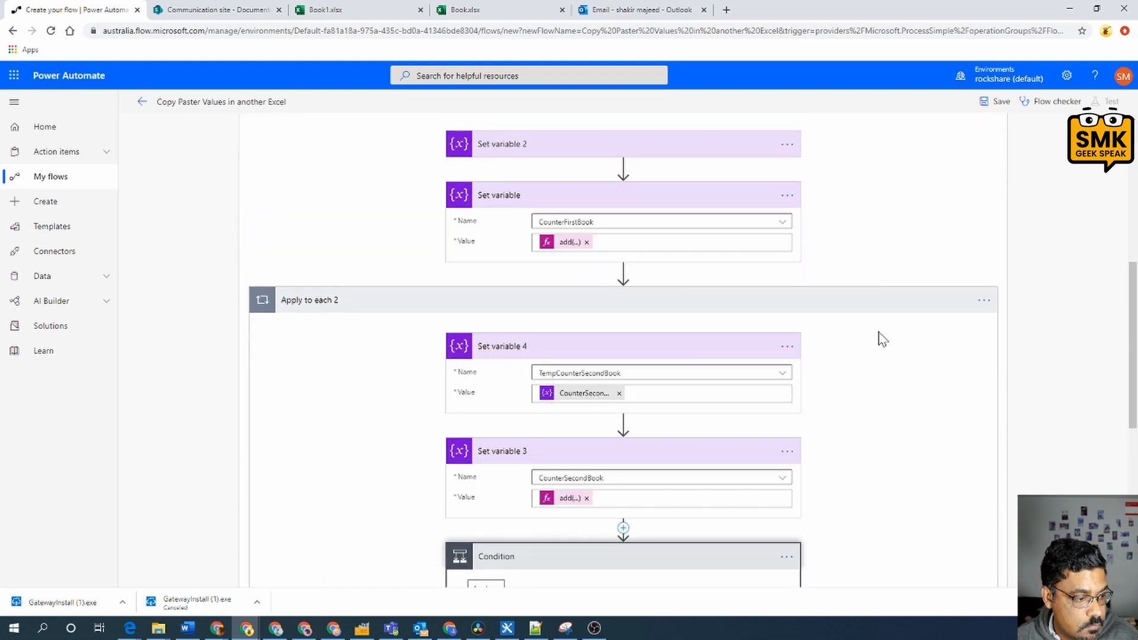
{"action": "scroll", "coordinate": [882, 339], "scroll_direction": "down", "scroll_amount": 4}
{"action": "scroll", "coordinate": [884, 336], "scroll_direction": "up", "scroll_amount": 1}
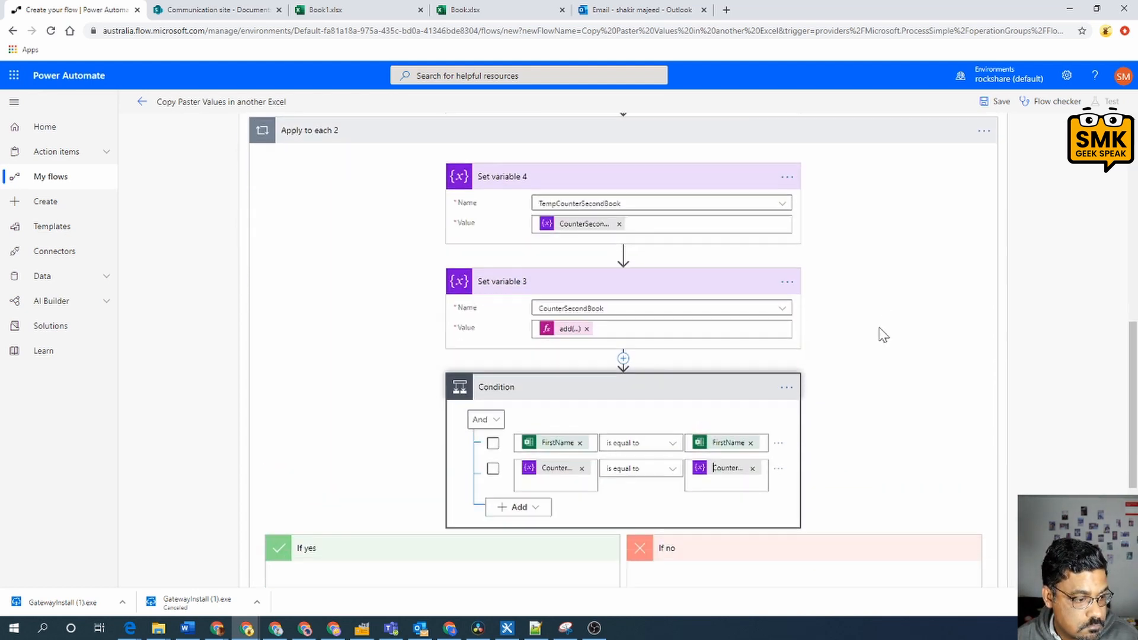
{"action": "scroll", "coordinate": [883, 336], "scroll_direction": "down", "scroll_amount": 2}
{"action": "scroll", "coordinate": [874, 356], "scroll_direction": "down", "scroll_amount": 2}
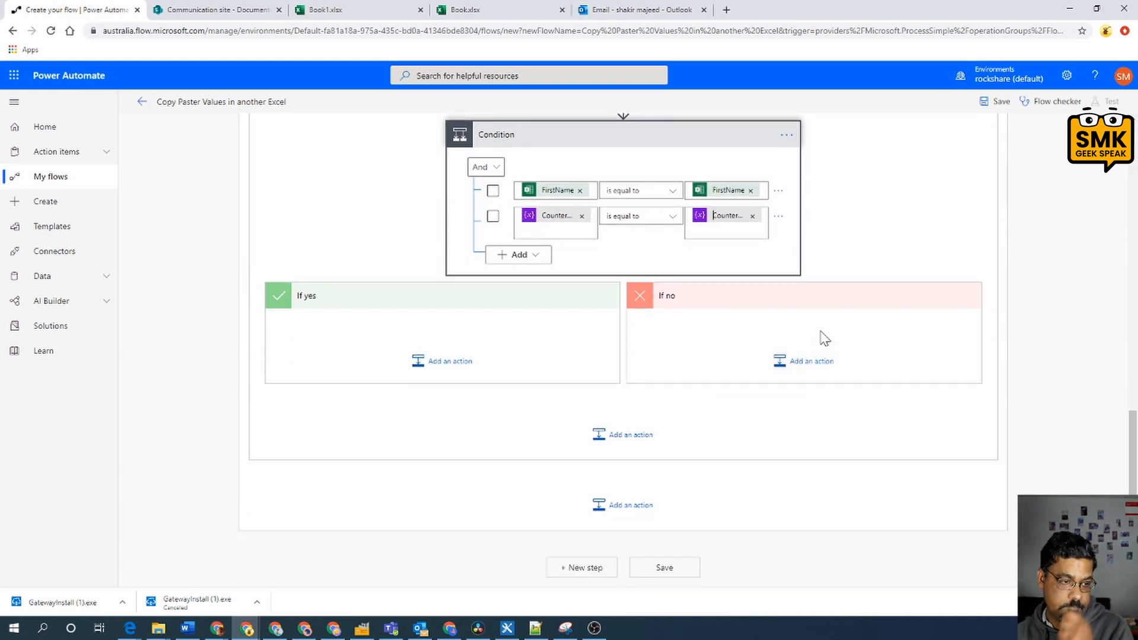
{"action": "left_click", "coordinate": [464, 367]}
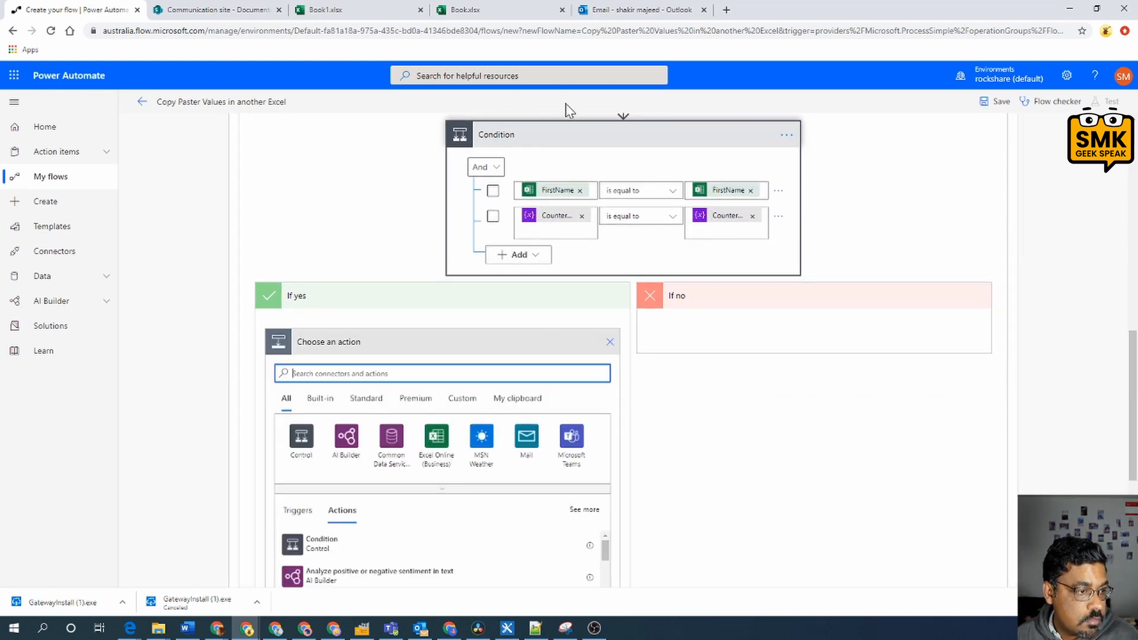
{"action": "scroll", "coordinate": [704, 217], "scroll_direction": "up", "scroll_amount": 15}
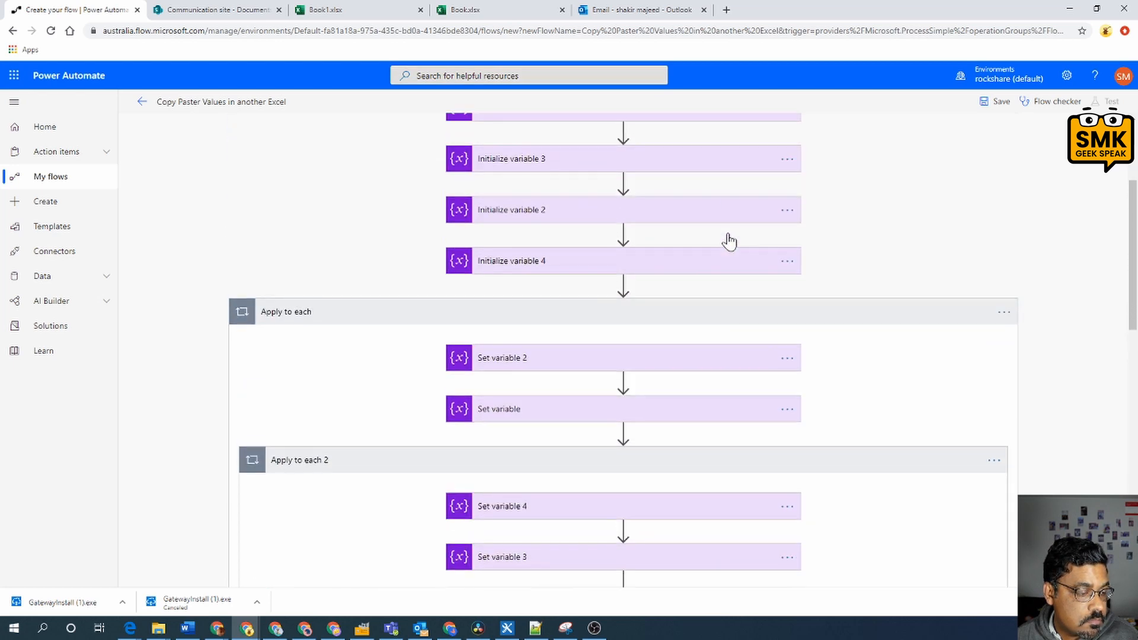
{"action": "scroll", "coordinate": [766, 241], "scroll_direction": "down", "scroll_amount": 10}
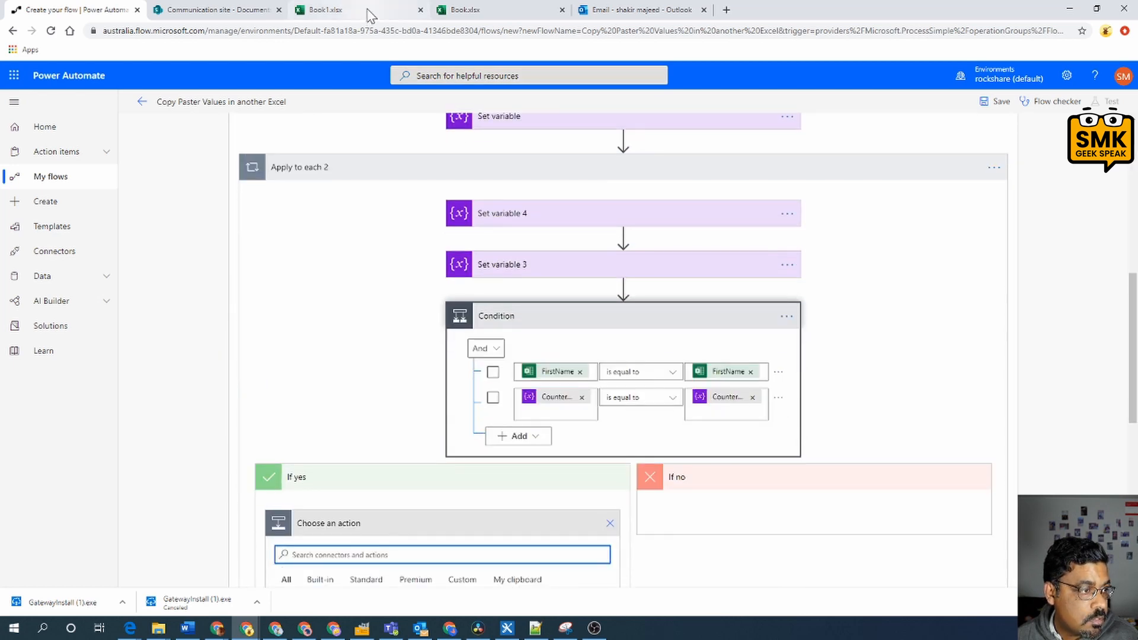
- Check the tables in Book1.xlsx and Book.xlsx, and return to the flow editor
{"action": "left_click", "coordinate": [368, 15]}
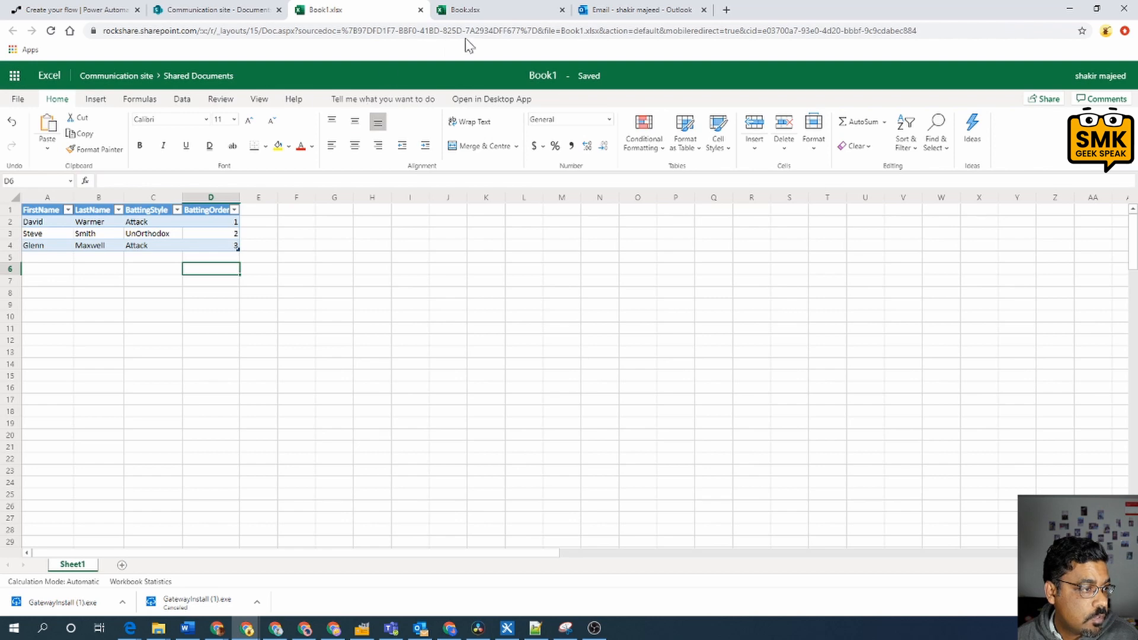
{"action": "left_click", "coordinate": [474, 11]}
{"action": "left_click", "coordinate": [77, 12]}
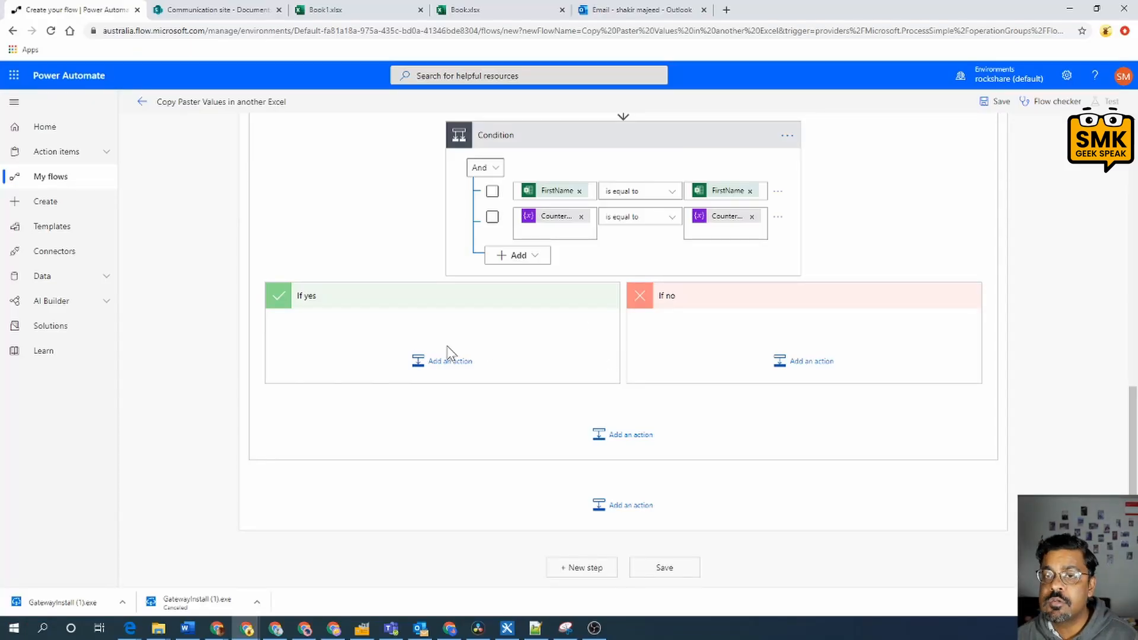
- Add the Excel Online (Business) action Update a row to the Condition's If yes branch
{"action": "left_click", "coordinate": [444, 362]}
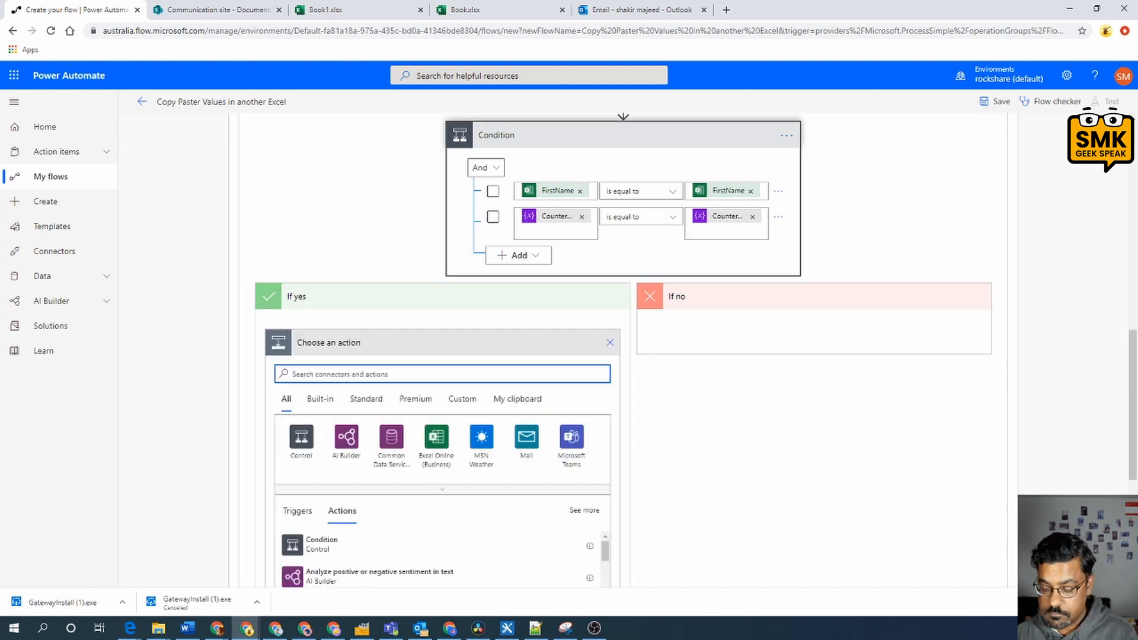
{"action": "type", "text": "update a row"}
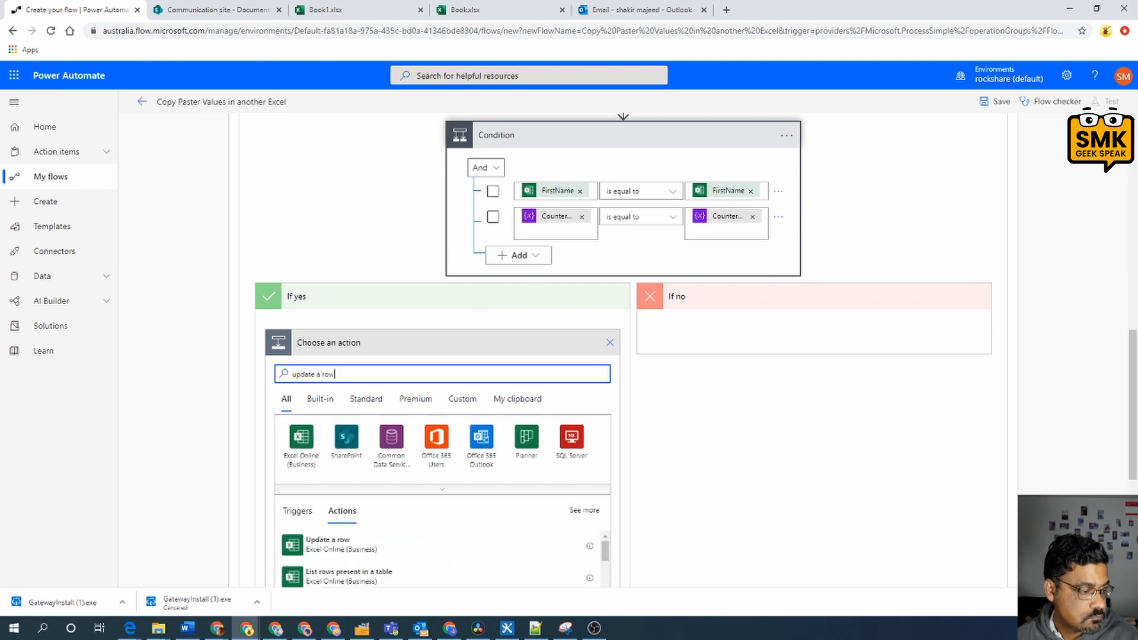
{"action": "left_click", "coordinate": [444, 551]}
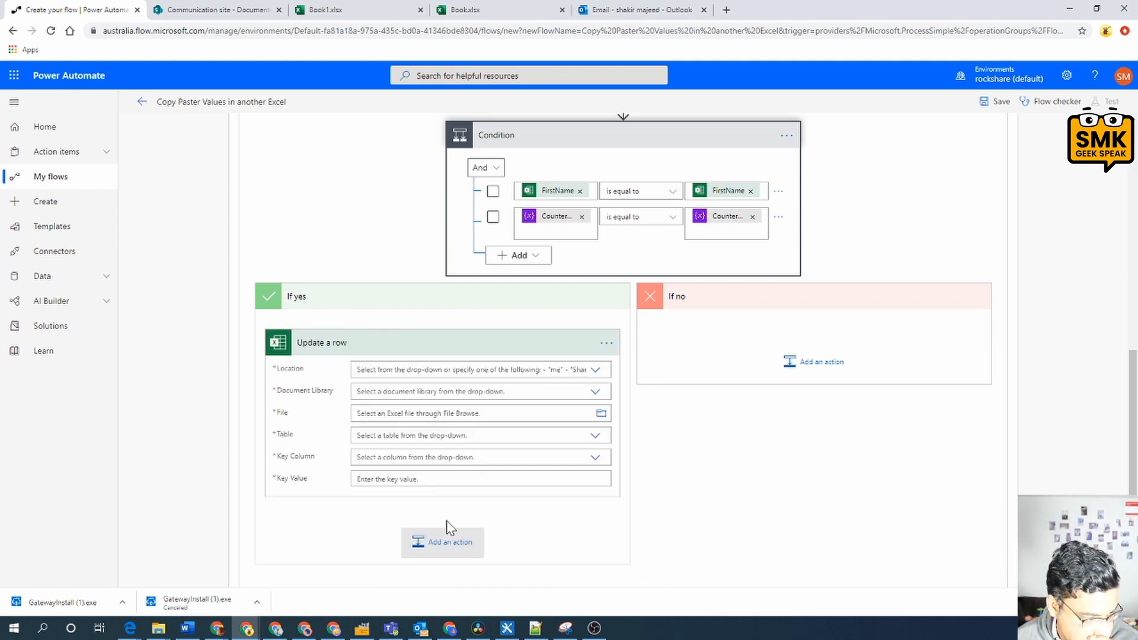
- Set Update a row's location to SharePoint Site - Communication site and its document library to Documents
{"action": "left_click", "coordinate": [594, 372]}
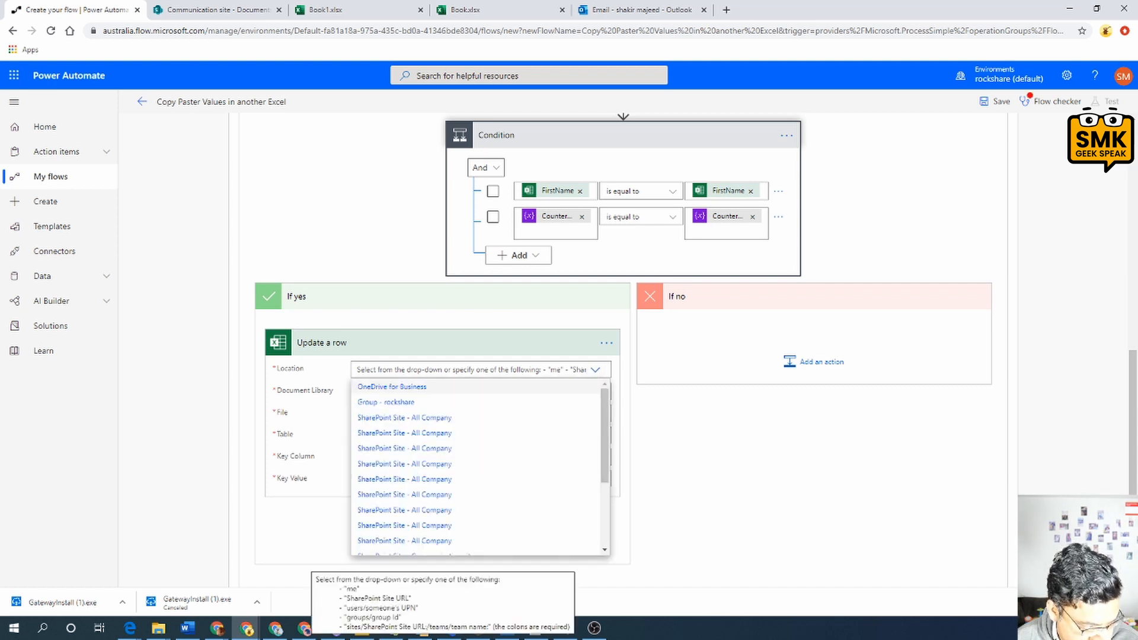
{"action": "scroll", "coordinate": [603, 401], "scroll_direction": "down", "scroll_amount": 3}
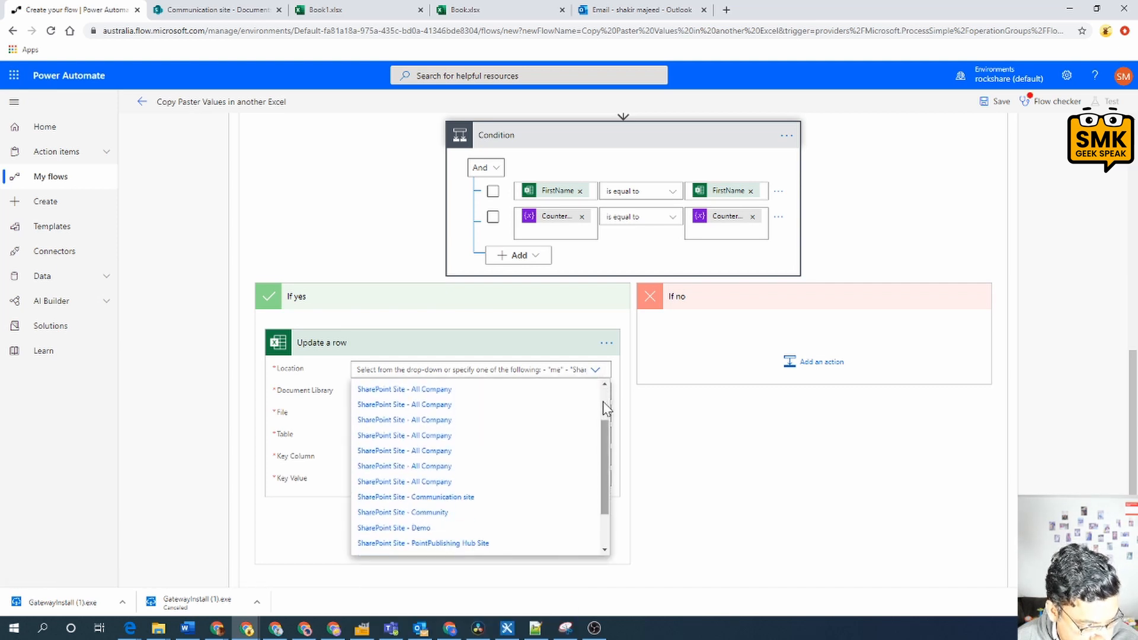
{"action": "scroll", "coordinate": [603, 401], "scroll_direction": "down", "scroll_amount": 2}
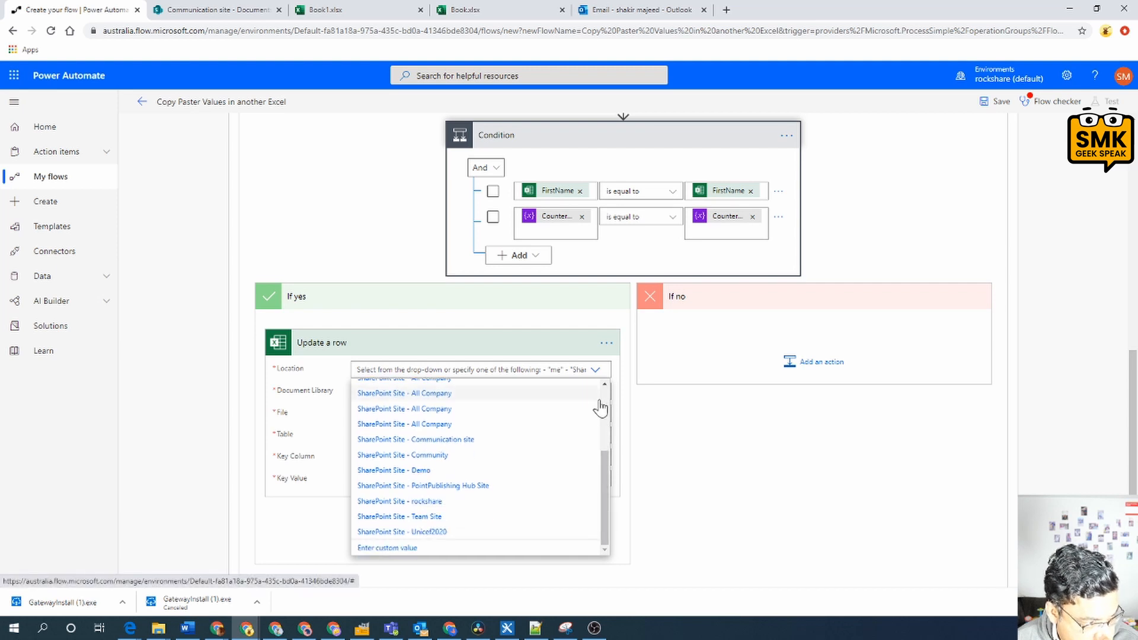
{"action": "scroll", "coordinate": [603, 407], "scroll_direction": "down", "scroll_amount": 2}
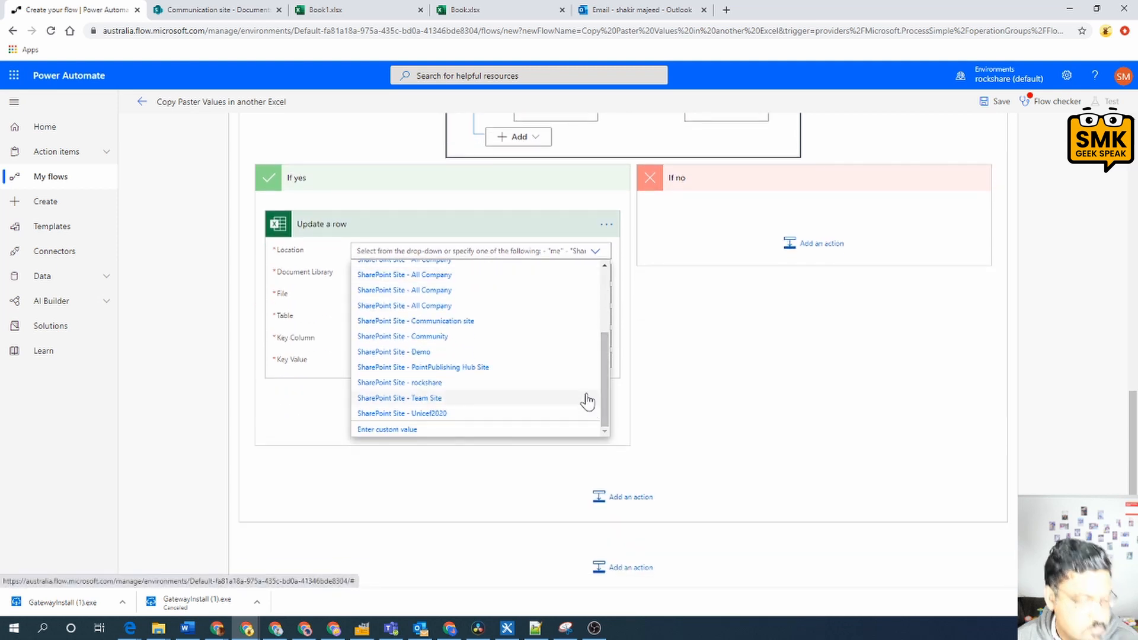
{"action": "scroll", "coordinate": [560, 374], "scroll_direction": "up", "scroll_amount": 1}
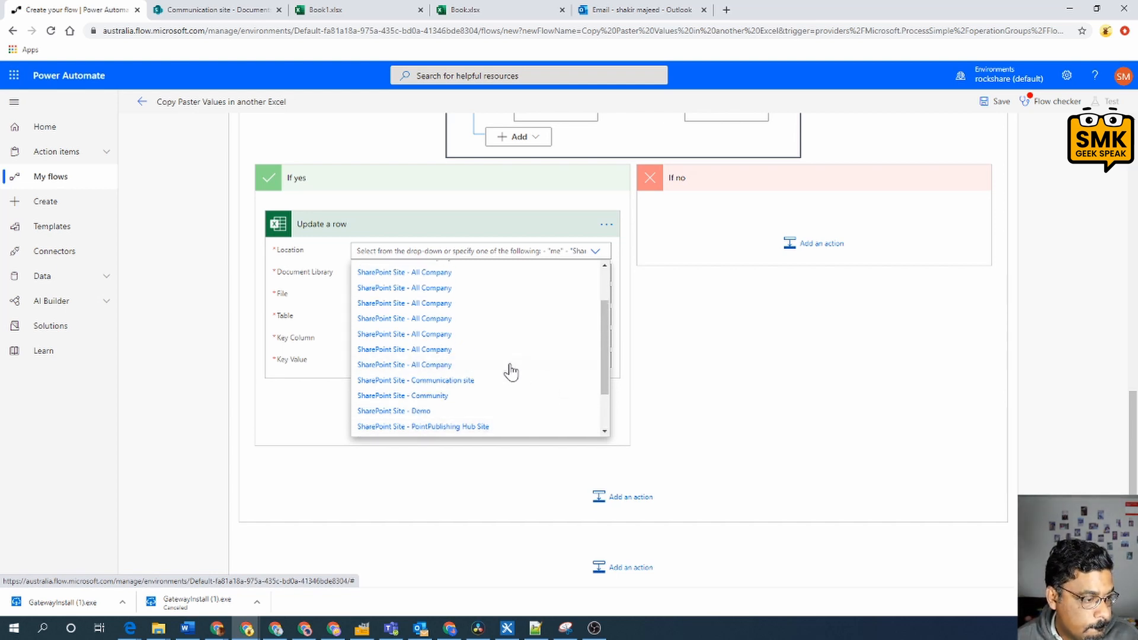
{"action": "left_click", "coordinate": [495, 382]}
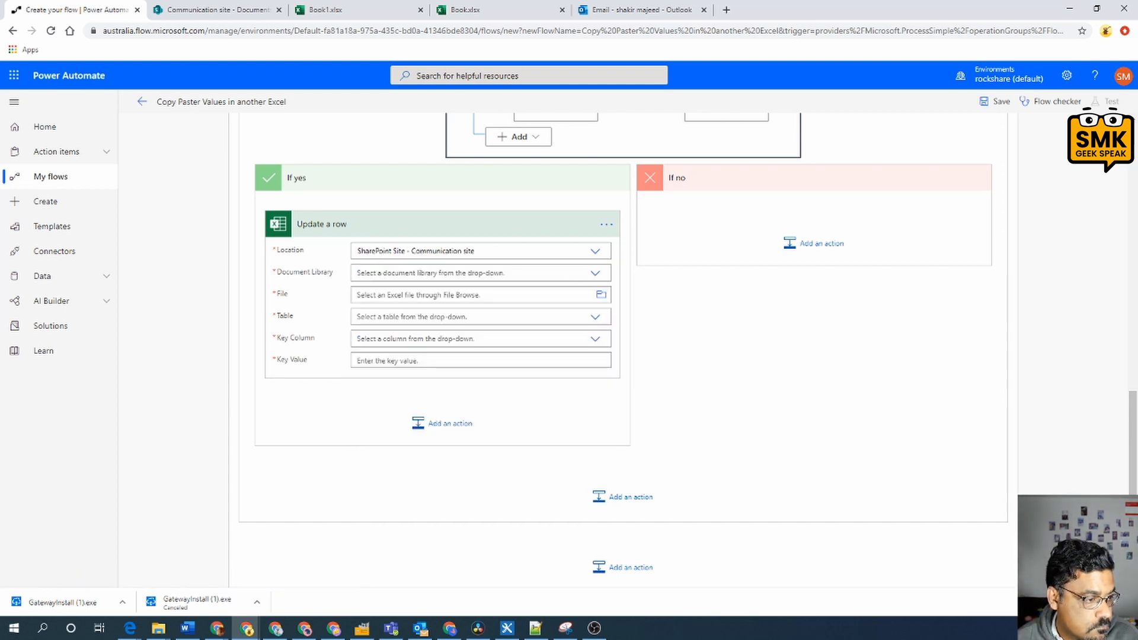
{"action": "left_click", "coordinate": [594, 274]}
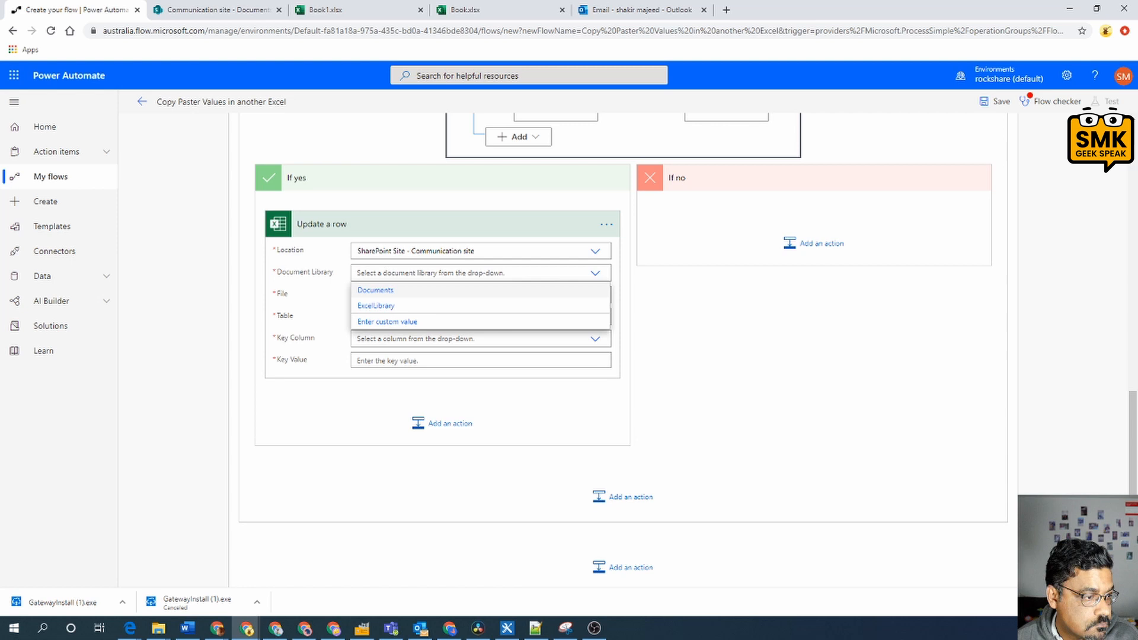
{"action": "left_click", "coordinate": [406, 291]}
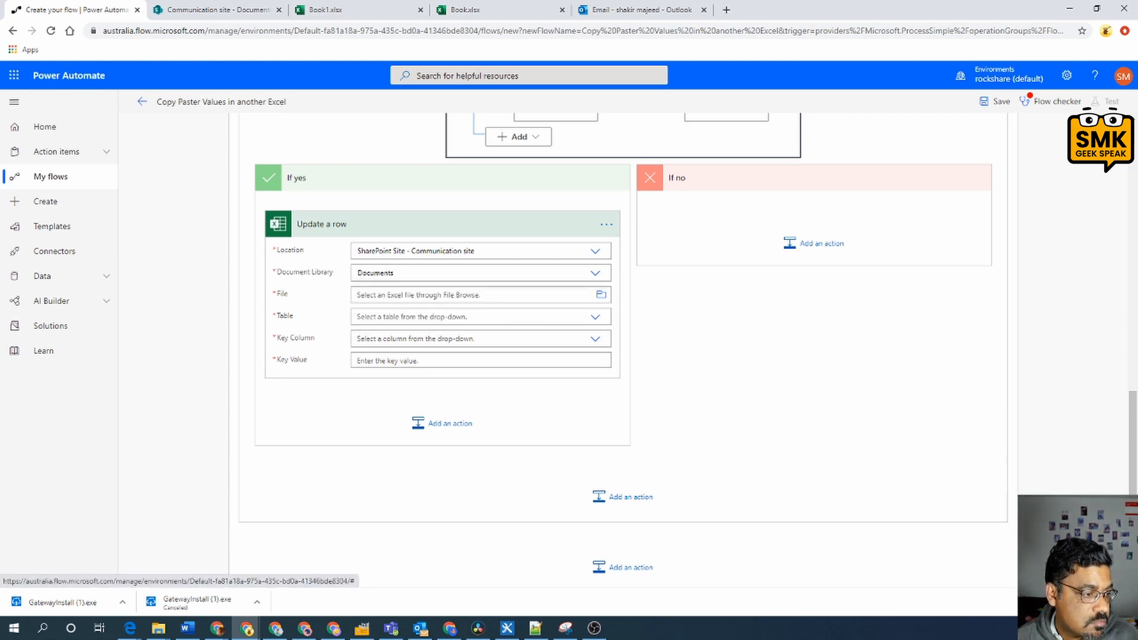
- Point Update a row to Table1 in /Book.xlsx and use FirstName as the key column
{"action": "left_click", "coordinate": [601, 296]}
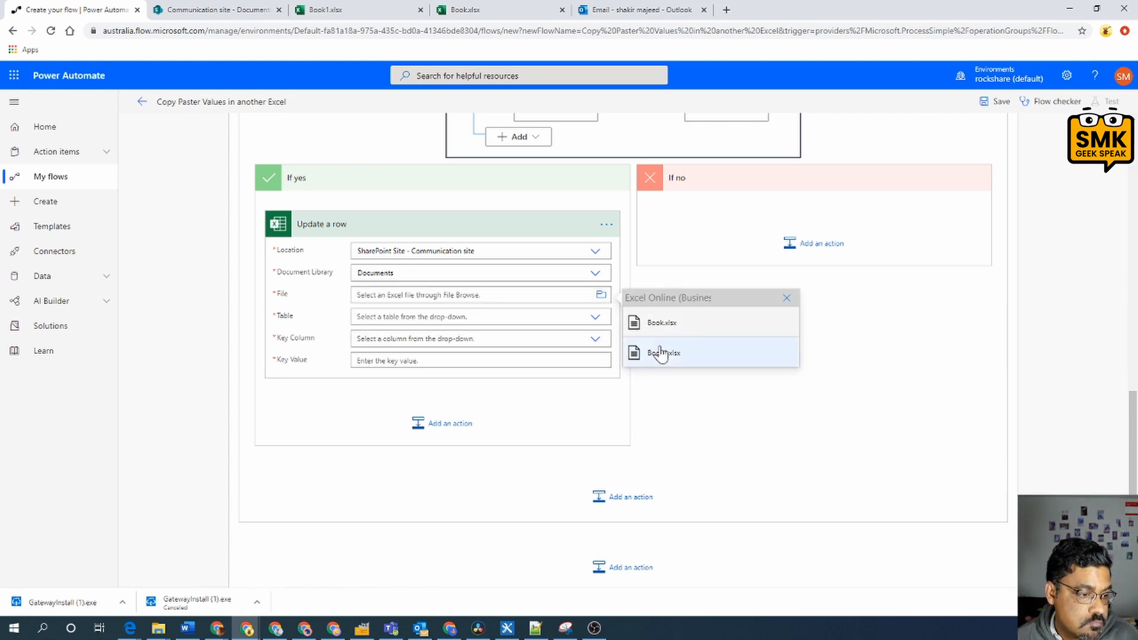
{"action": "left_click", "coordinate": [659, 350]}
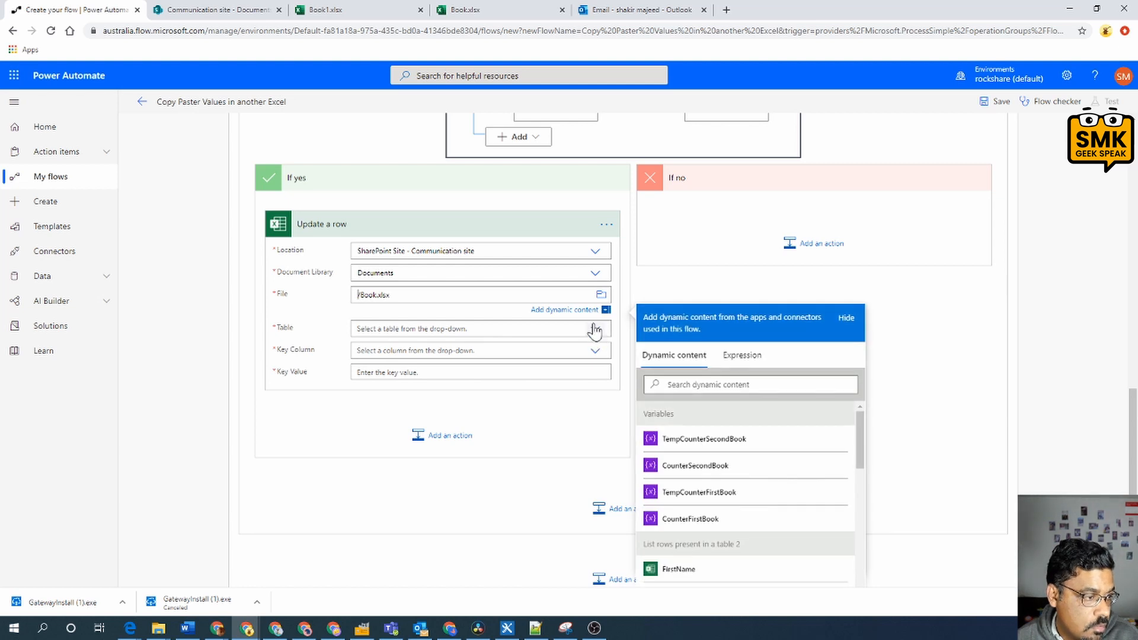
{"action": "left_click", "coordinate": [595, 330]}
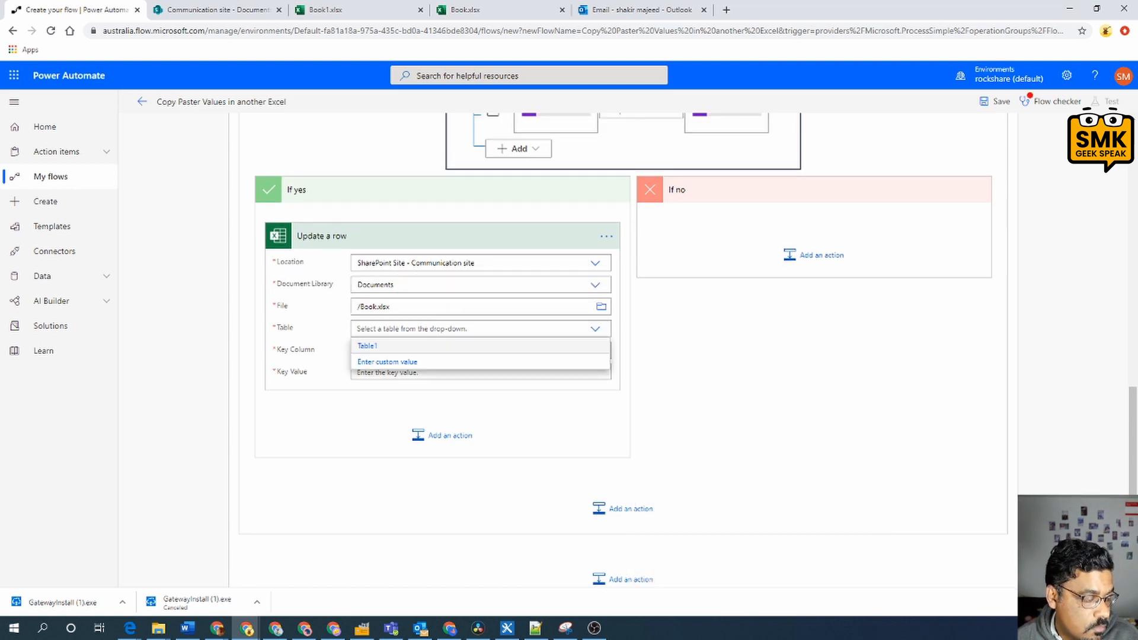
{"action": "left_click", "coordinate": [365, 349]}
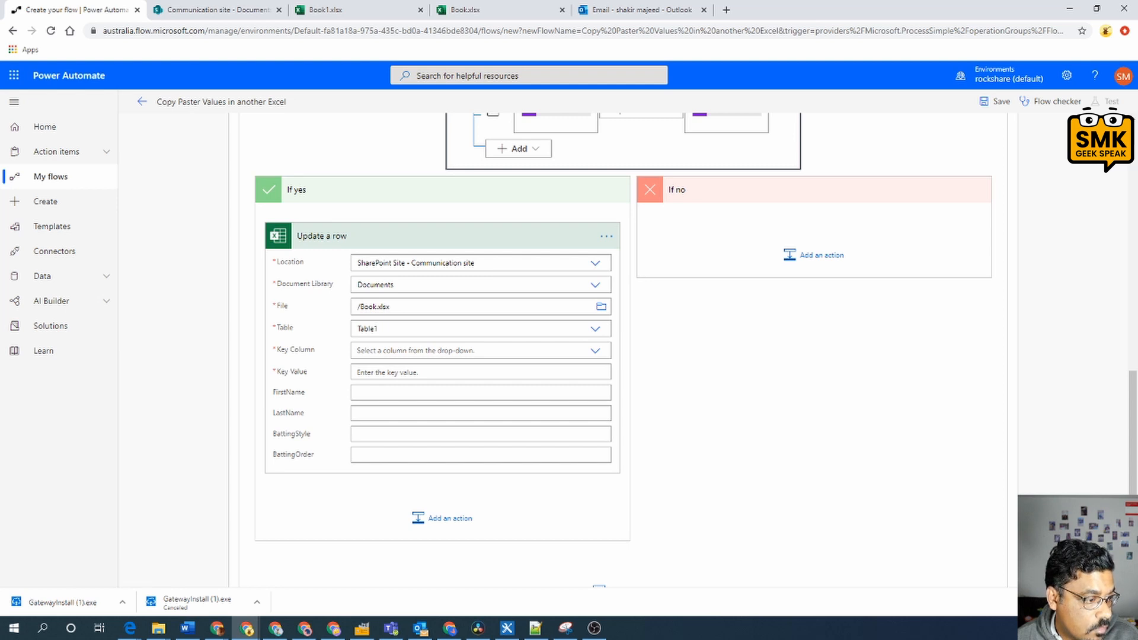
{"action": "left_click", "coordinate": [595, 353]}
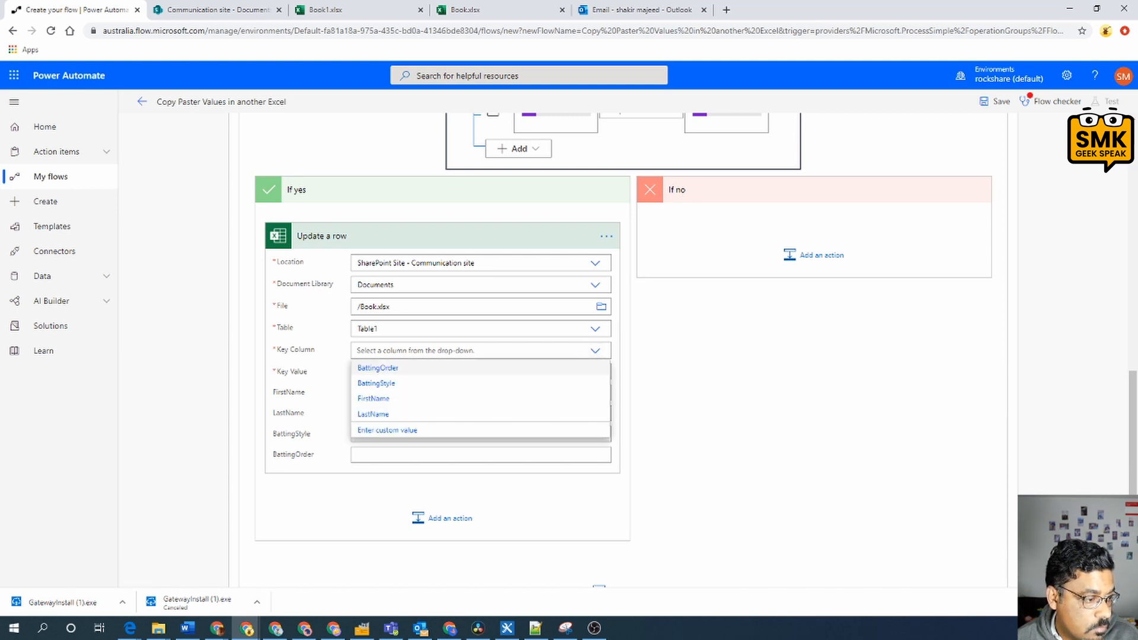
{"action": "left_click", "coordinate": [392, 400]}
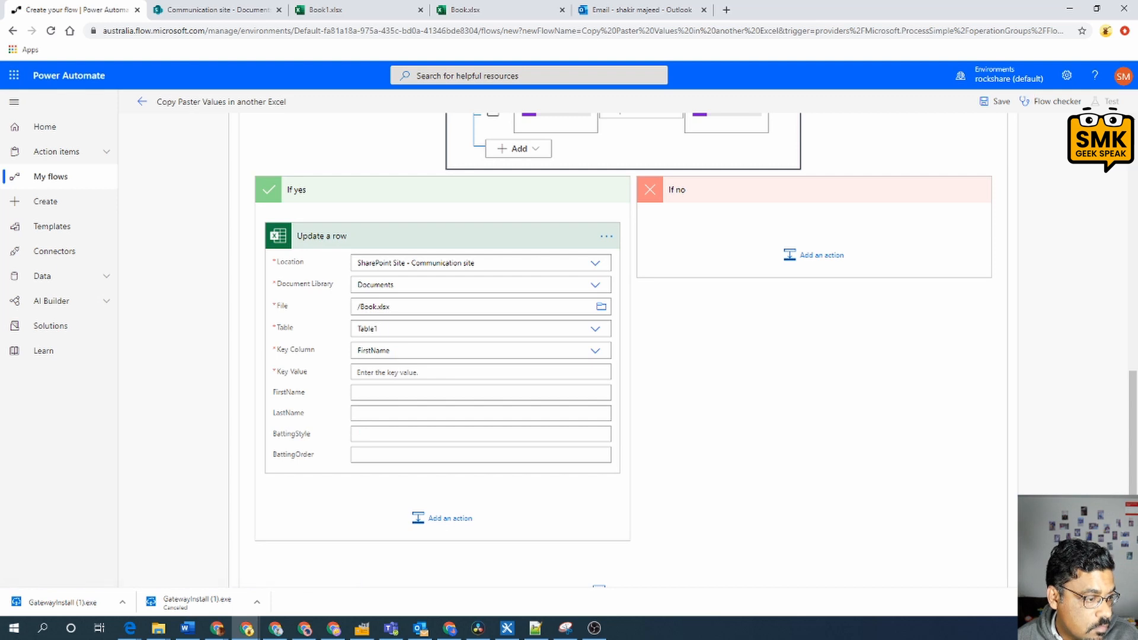
- Set Update a row's key value to the FirstName dynamic content from List rows present in a table 2
{"action": "left_click", "coordinate": [406, 372]}
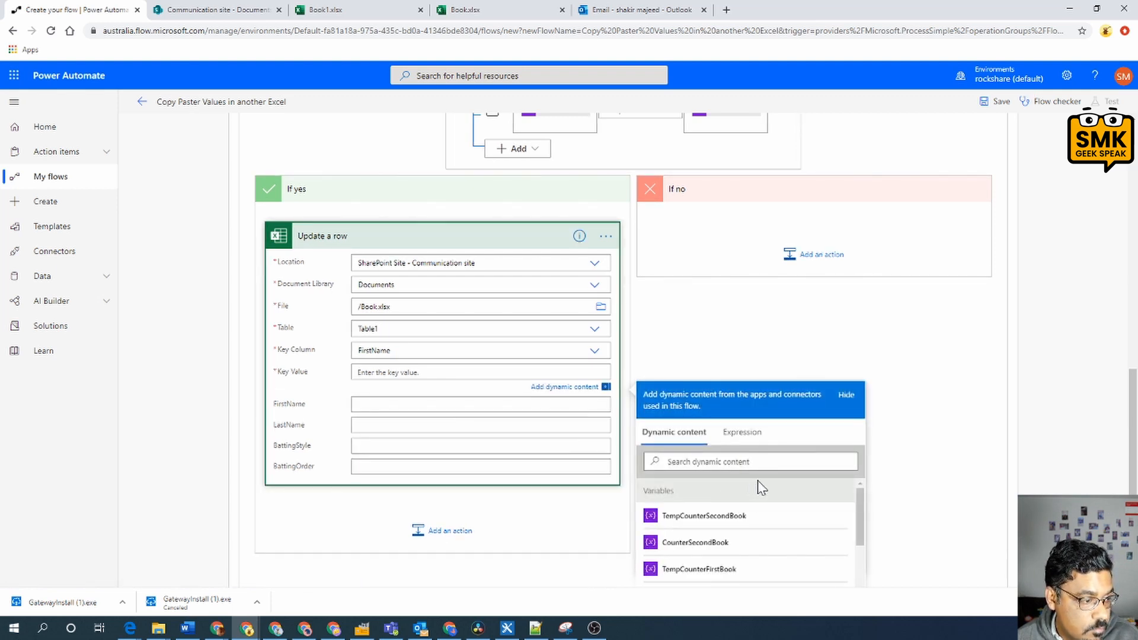
{"action": "scroll", "coordinate": [762, 487], "scroll_direction": "down", "scroll_amount": 5}
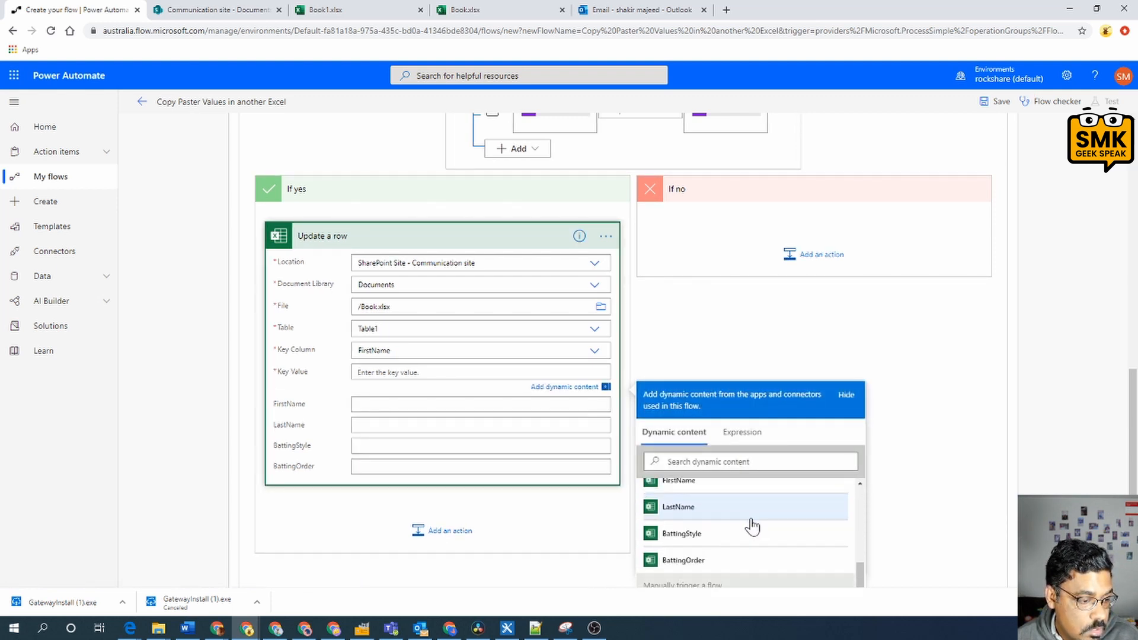
{"action": "scroll", "coordinate": [751, 526], "scroll_direction": "down", "scroll_amount": 3}
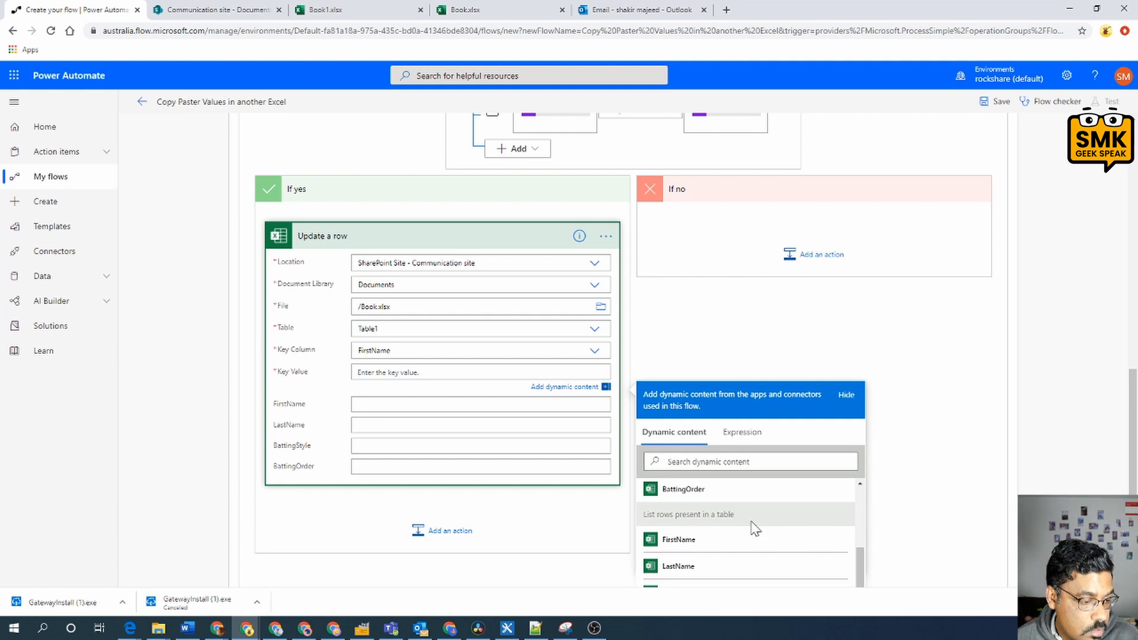
{"action": "scroll", "coordinate": [755, 528], "scroll_direction": "down", "scroll_amount": 2}
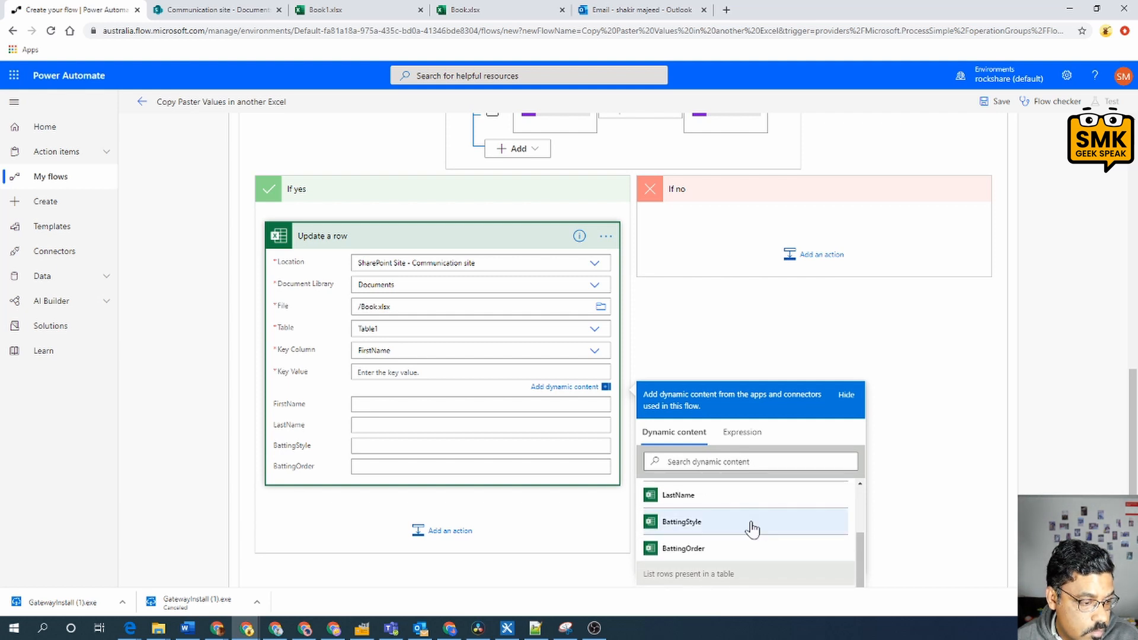
{"action": "scroll", "coordinate": [752, 528], "scroll_direction": "down", "scroll_amount": 2}
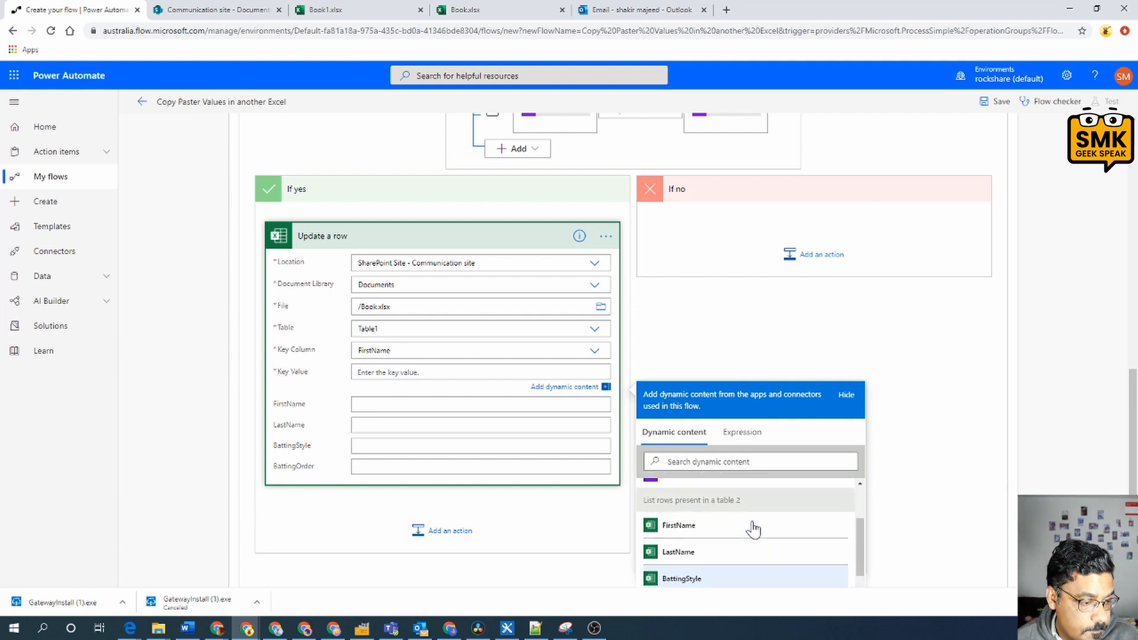
{"action": "left_click", "coordinate": [703, 536]}
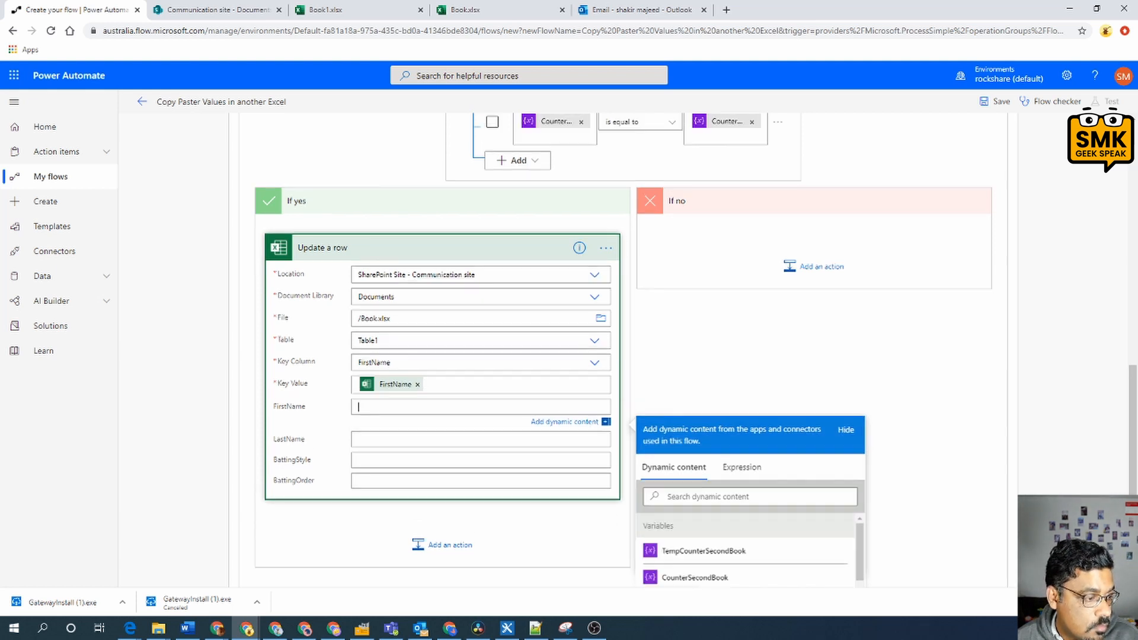
- Fill Update a row's BattingStyle field with the BattingStyle dynamic content from List rows present in a table
{"action": "left_click", "coordinate": [358, 460]}
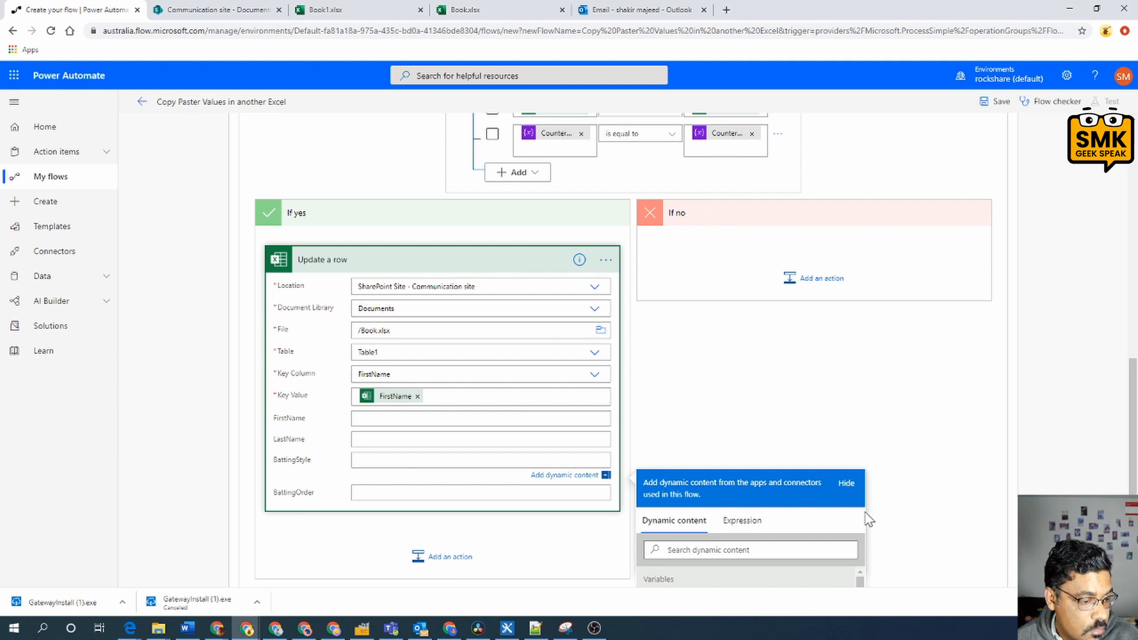
{"action": "scroll", "coordinate": [875, 524], "scroll_direction": "down", "scroll_amount": 3}
{"action": "scroll", "coordinate": [777, 468], "scroll_direction": "down", "scroll_amount": 3}
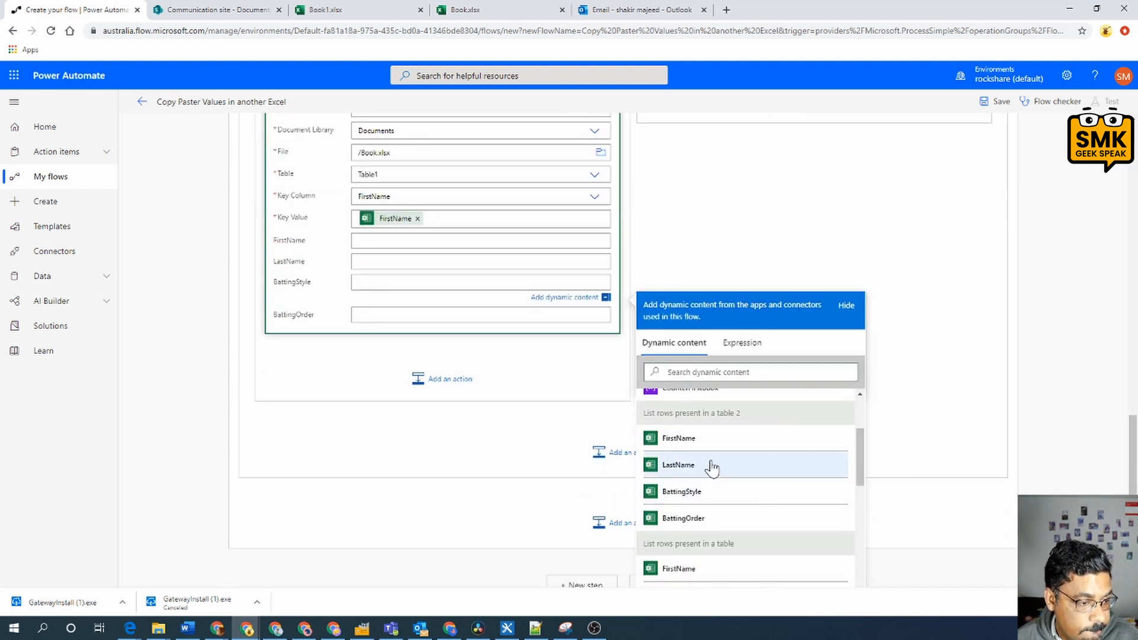
{"action": "scroll", "coordinate": [731, 506], "scroll_direction": "down", "scroll_amount": 2}
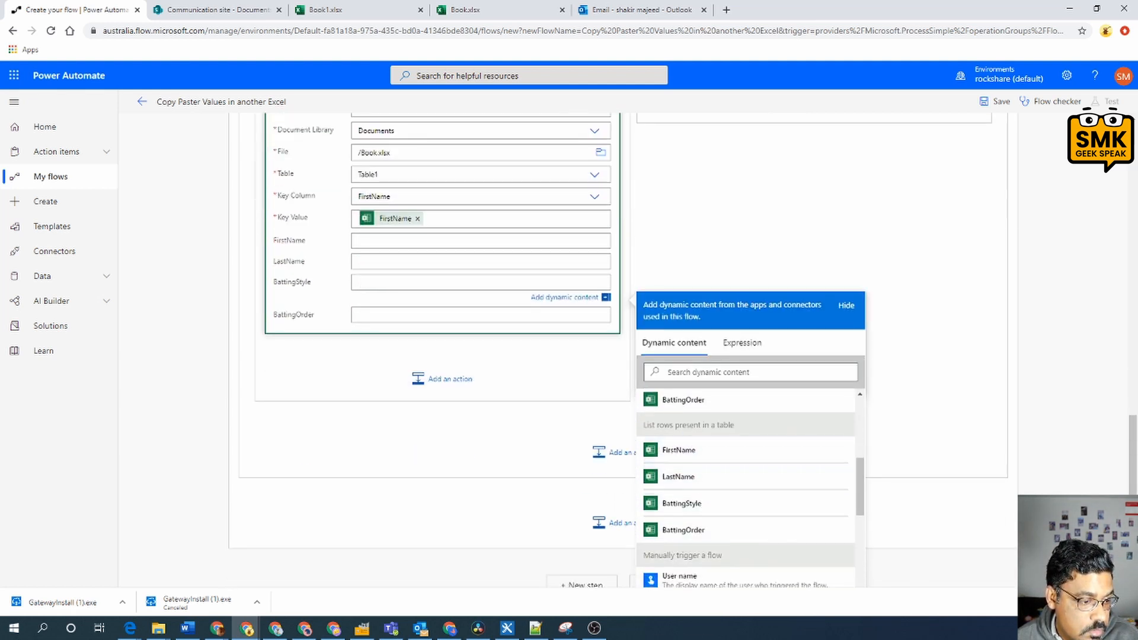
{"action": "left_click", "coordinate": [683, 505]}
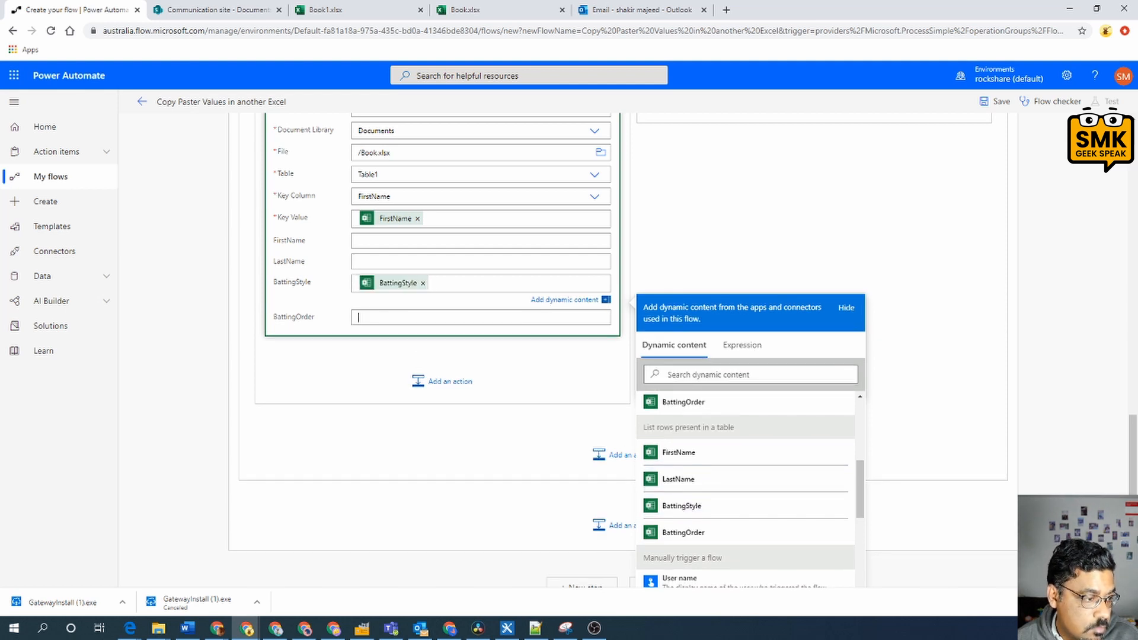
- Fill Update a row's BattingOrder field with the BattingOrder dynamic content from List rows present in a table
{"action": "scroll", "coordinate": [747, 534], "scroll_direction": "down", "scroll_amount": 4}
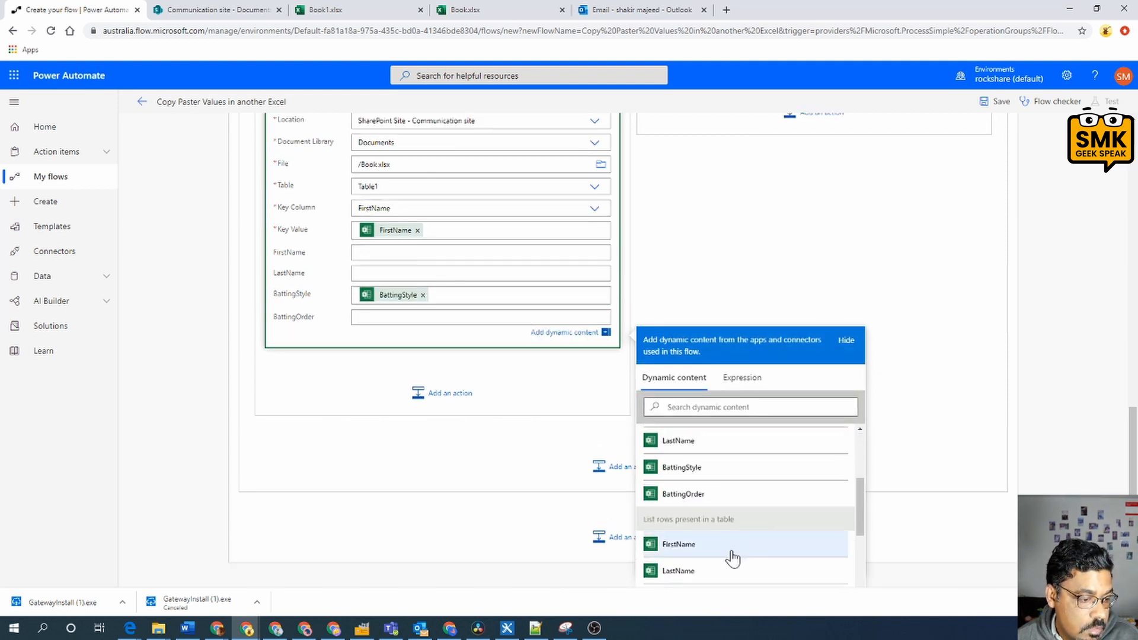
{"action": "scroll", "coordinate": [723, 529], "scroll_direction": "down", "scroll_amount": 3}
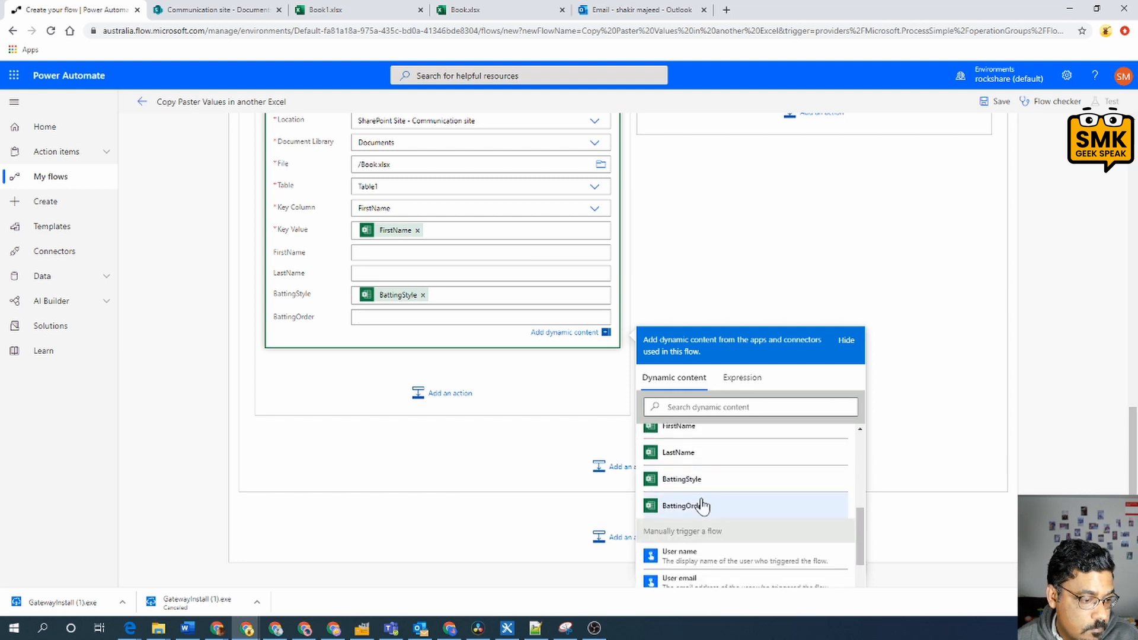
{"action": "left_click", "coordinate": [703, 506]}
{"action": "left_click", "coordinate": [358, 252]}
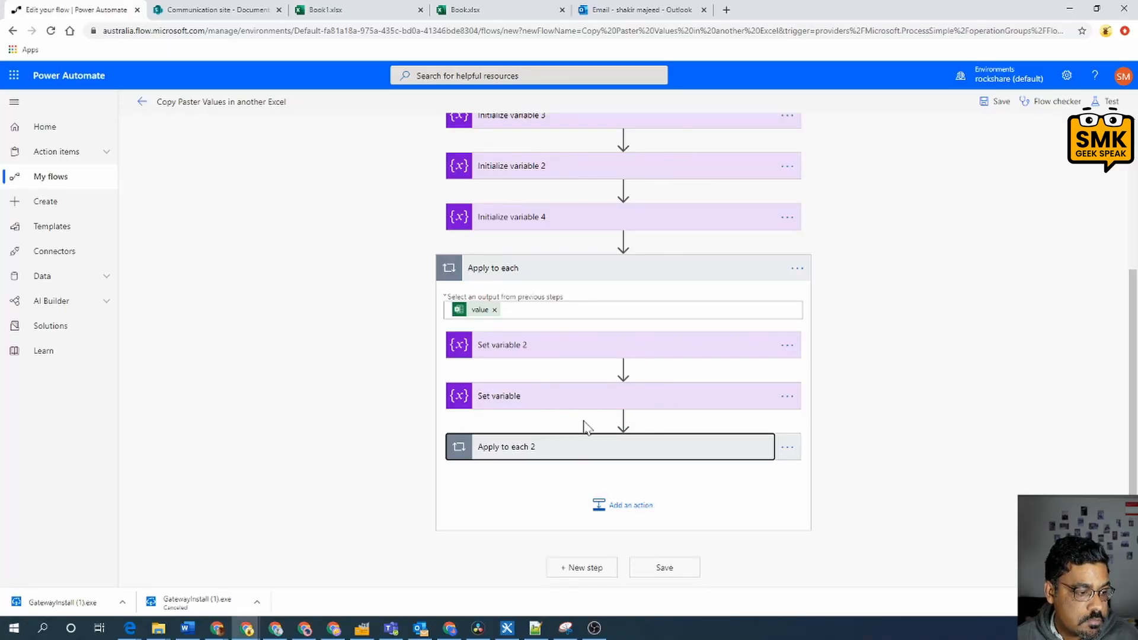
- Add a Set variable action after Apply to each 2, inside the outer Apply to each loop
{"action": "left_click", "coordinate": [630, 505]}
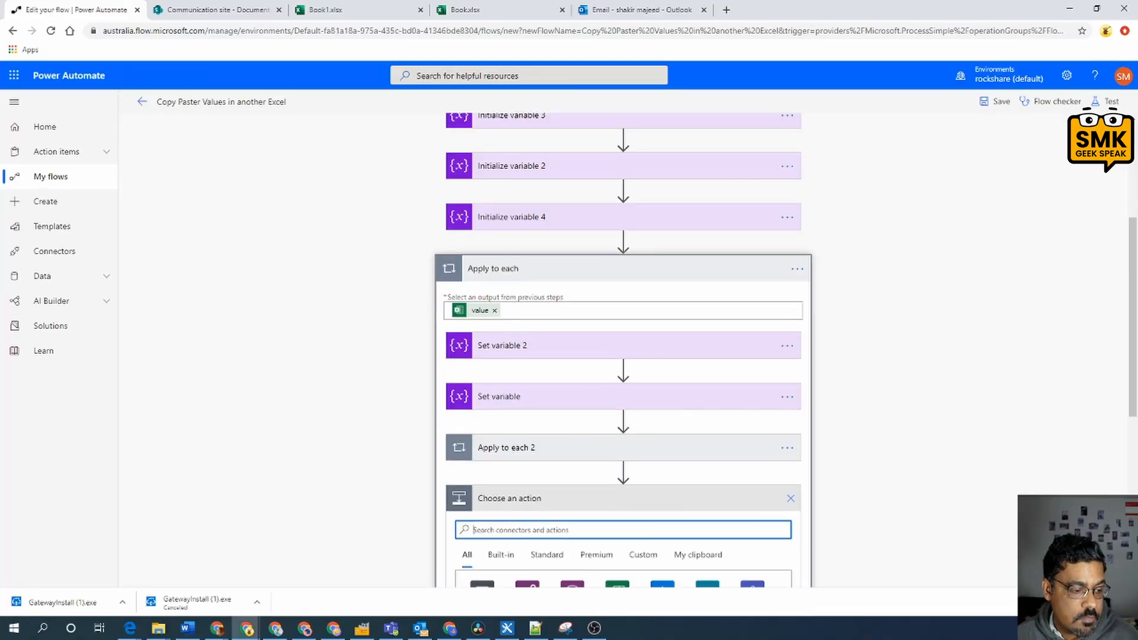
{"action": "type", "text": "set v"}
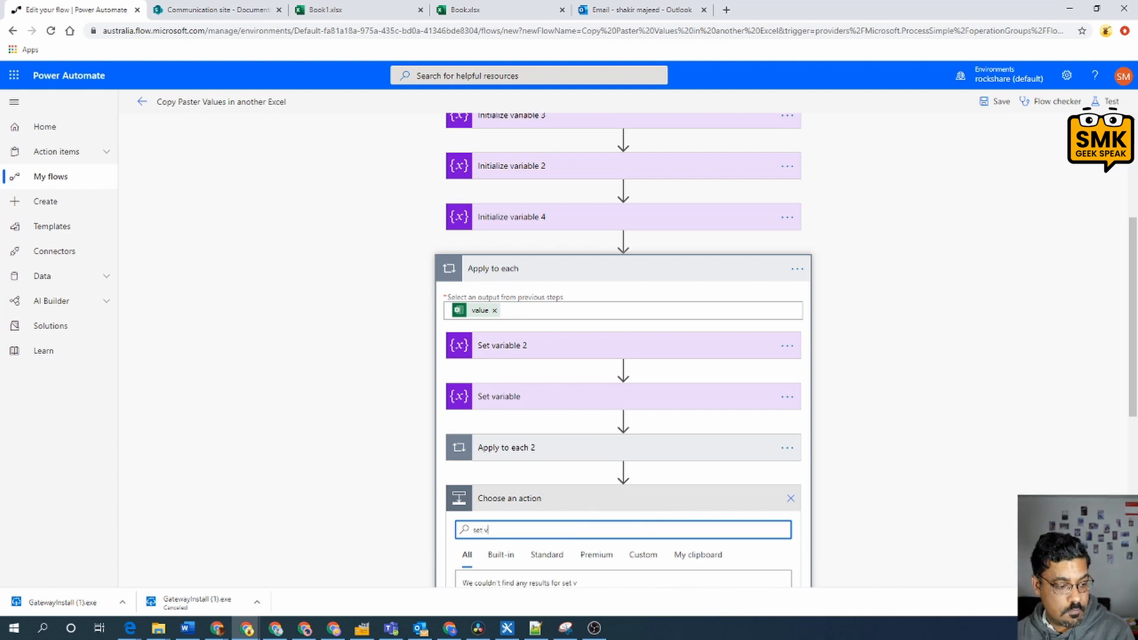
{"action": "type", "text": "ari"}
{"action": "scroll", "coordinate": [830, 492], "scroll_direction": "down", "scroll_amount": 3}
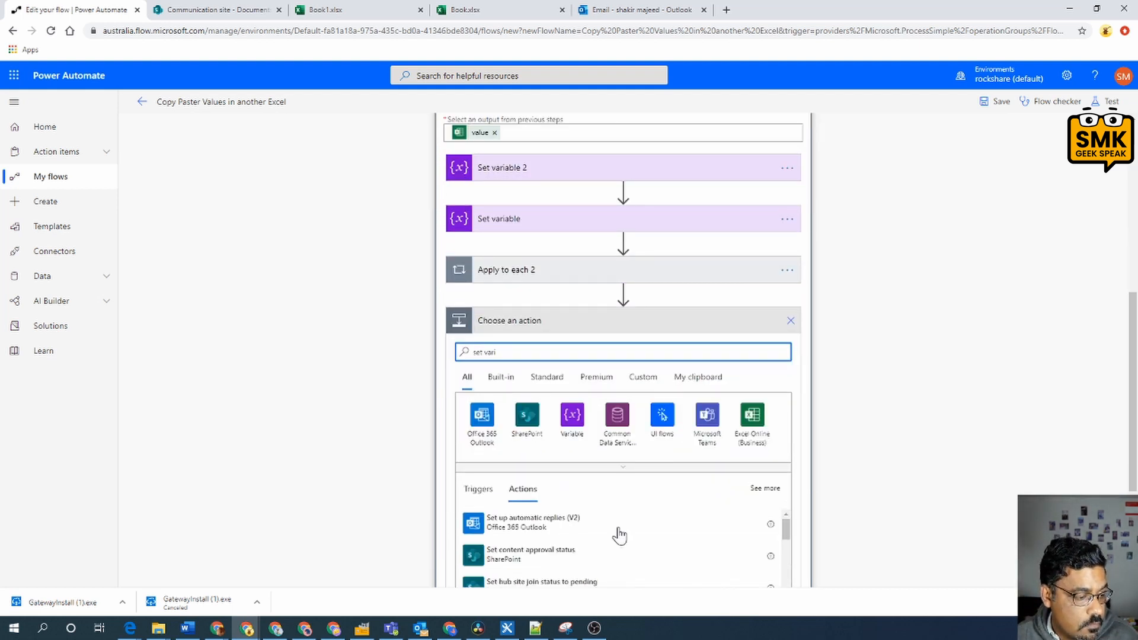
{"action": "scroll", "coordinate": [606, 533], "scroll_direction": "up", "scroll_amount": 5}
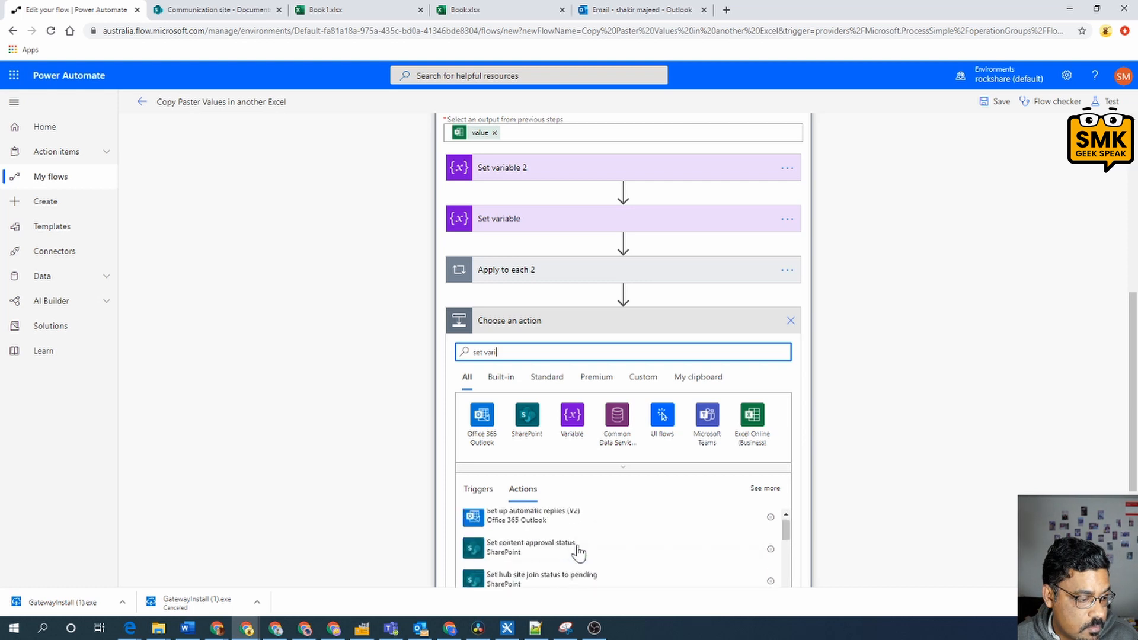
{"action": "scroll", "coordinate": [563, 563], "scroll_direction": "down", "scroll_amount": 1}
{"action": "left_click", "coordinate": [541, 562]}
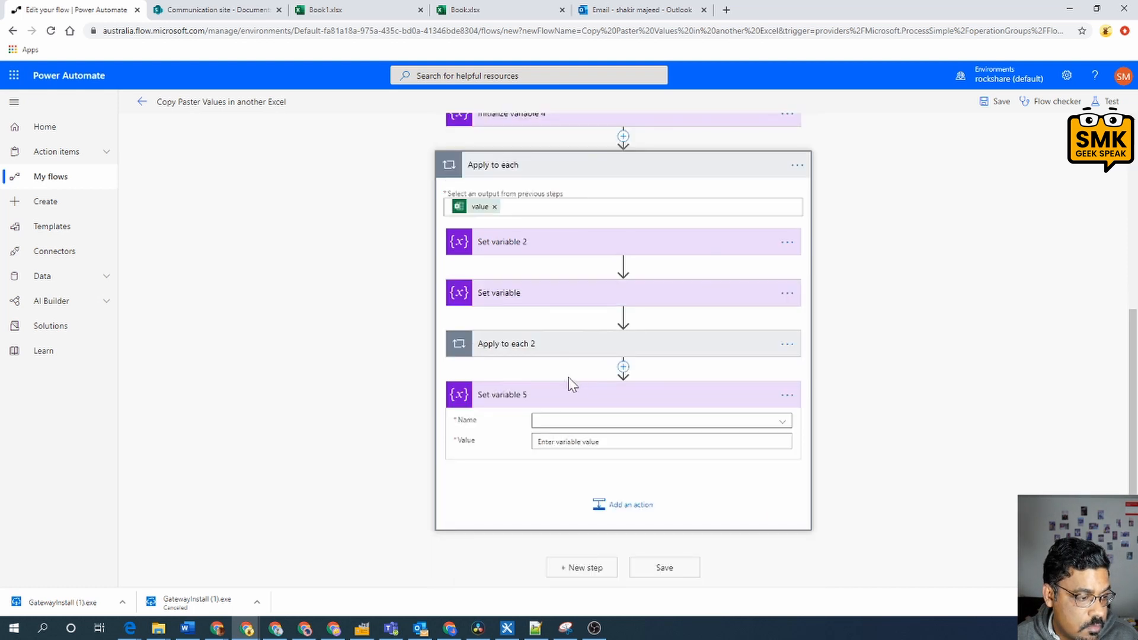
- Configure the new Set variable action to reset CounterSecondBook to 0
{"action": "left_click", "coordinate": [624, 422]}
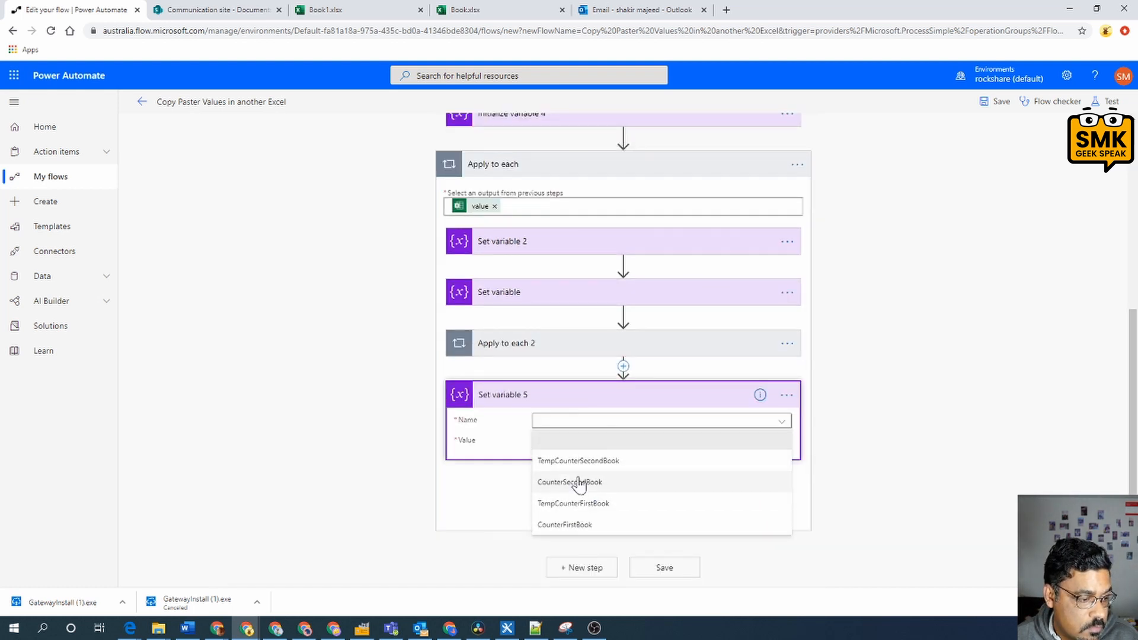
{"action": "left_click", "coordinate": [571, 482]}
{"action": "left_click", "coordinate": [593, 441]}
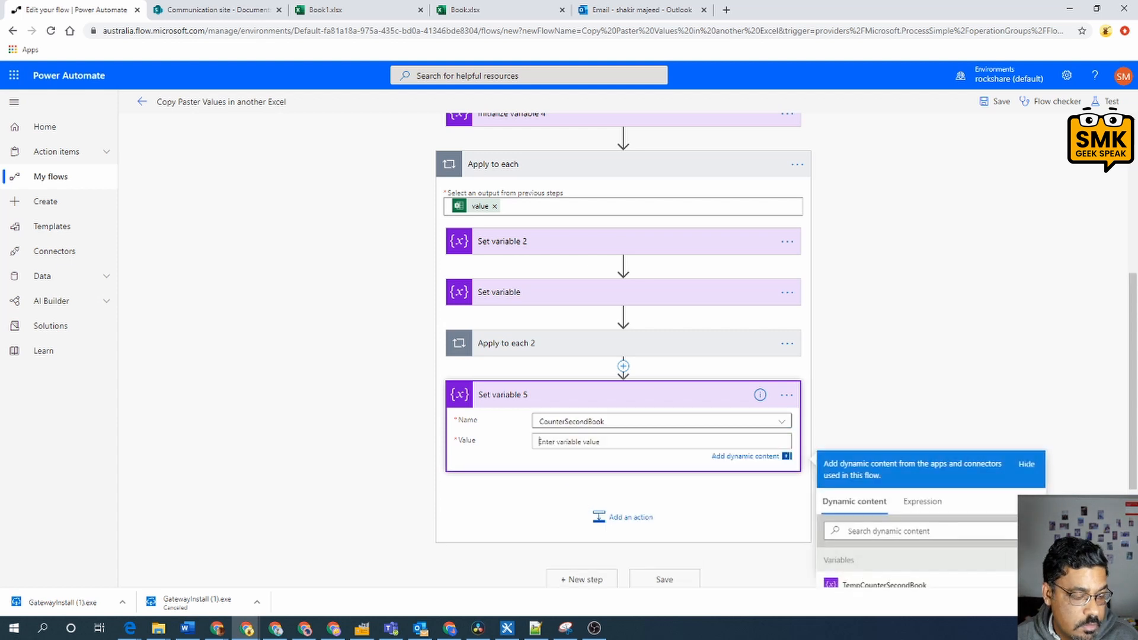
{"action": "type", "text": "0"}
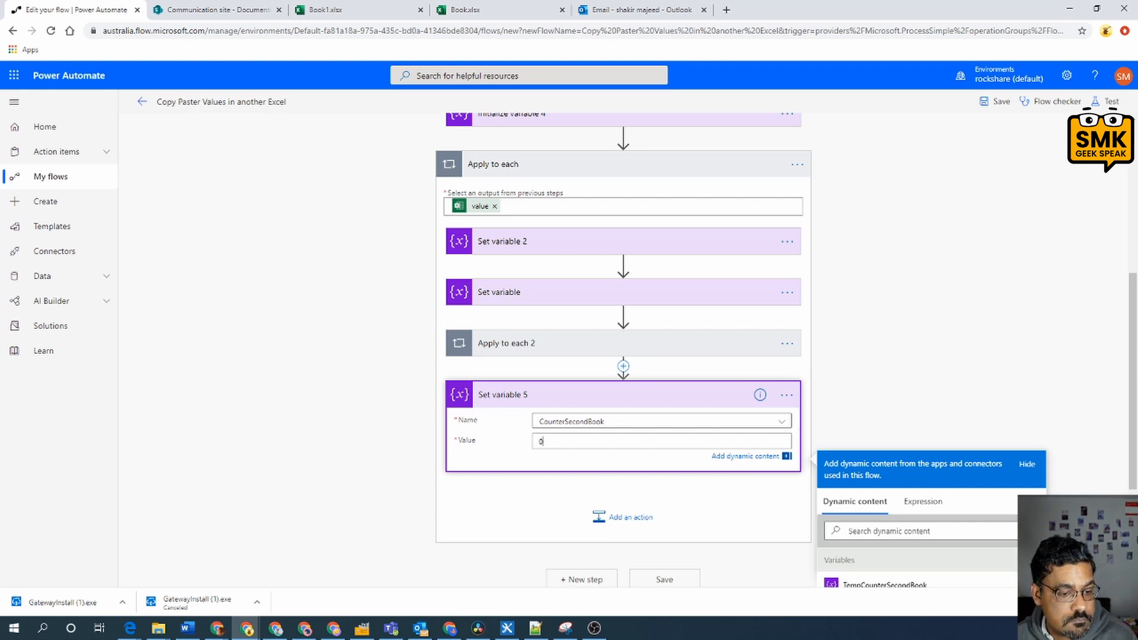
- Save the flow, run a manual test of it, and open its run details
{"action": "left_click", "coordinate": [984, 102]}
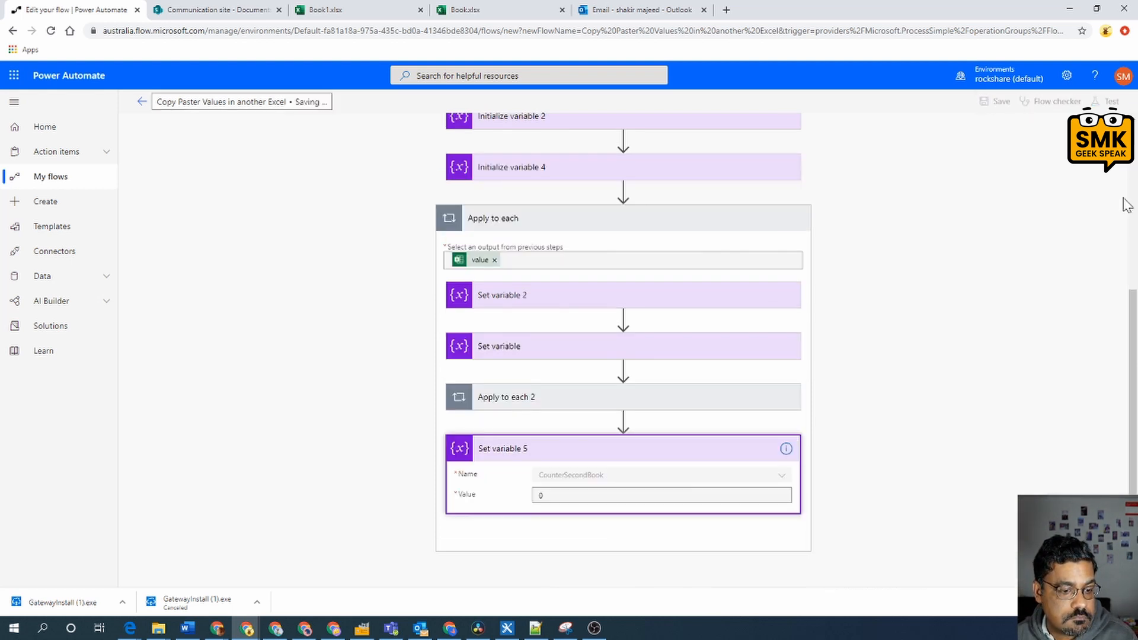
{"action": "left_click", "coordinate": [1104, 102]}
{"action": "left_click", "coordinate": [979, 179]}
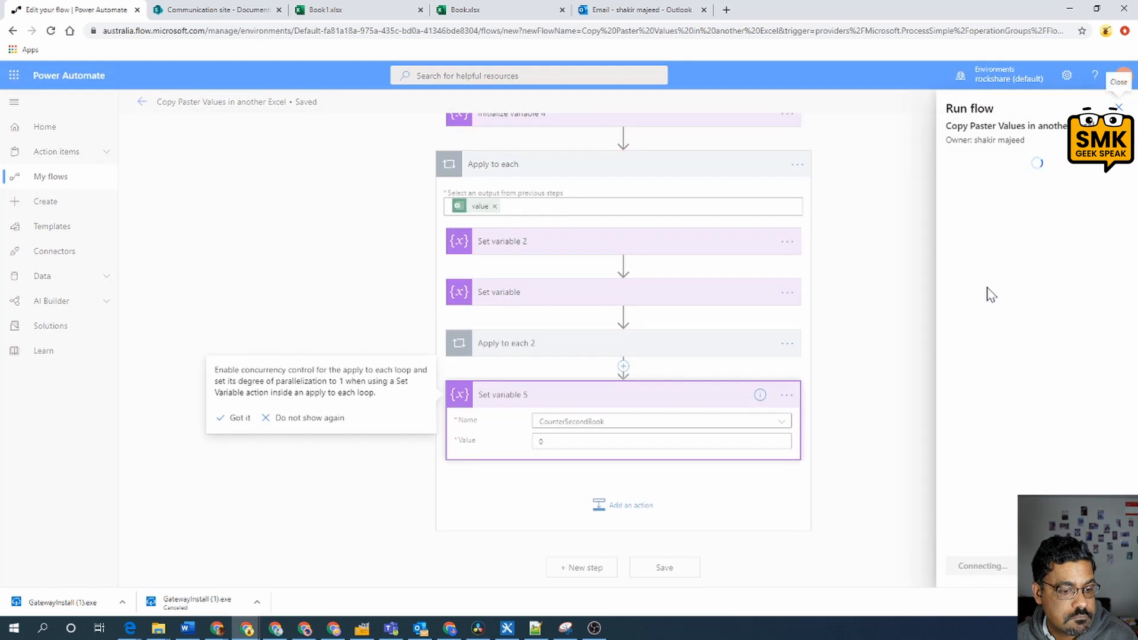
{"action": "left_click", "coordinate": [976, 566]}
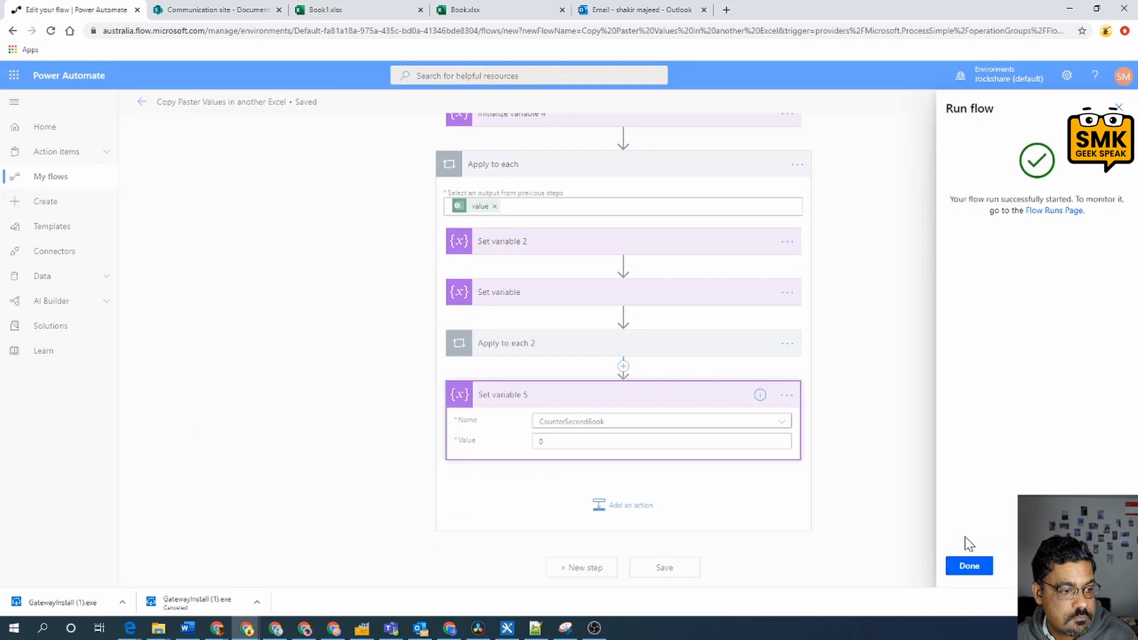
{"action": "left_click", "coordinate": [970, 566]}
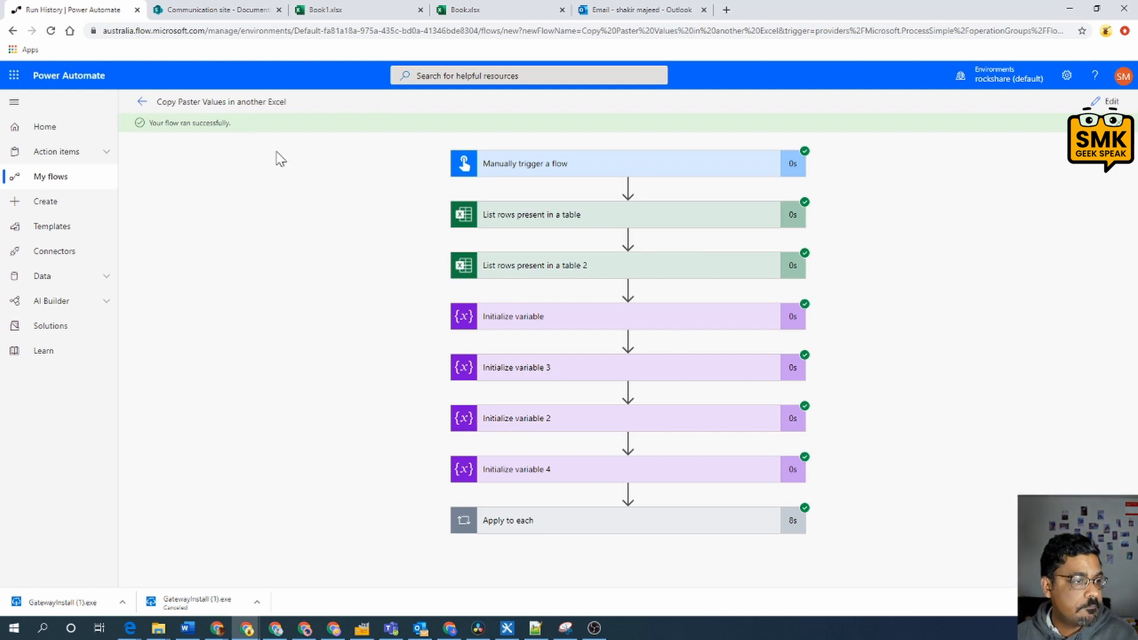
- Compare the table rows in Book.xlsx with those in Book1.xlsx to check the flow's updates
{"action": "left_click", "coordinate": [457, 11]}
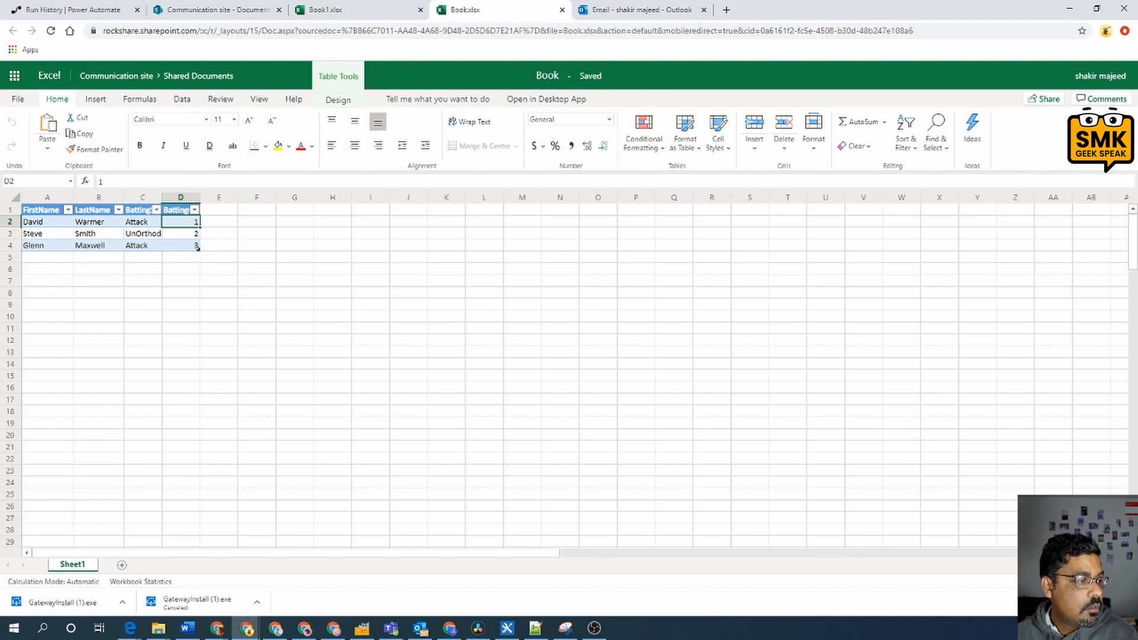
{"action": "left_click", "coordinate": [360, 8]}
{"action": "left_click", "coordinate": [490, 12]}
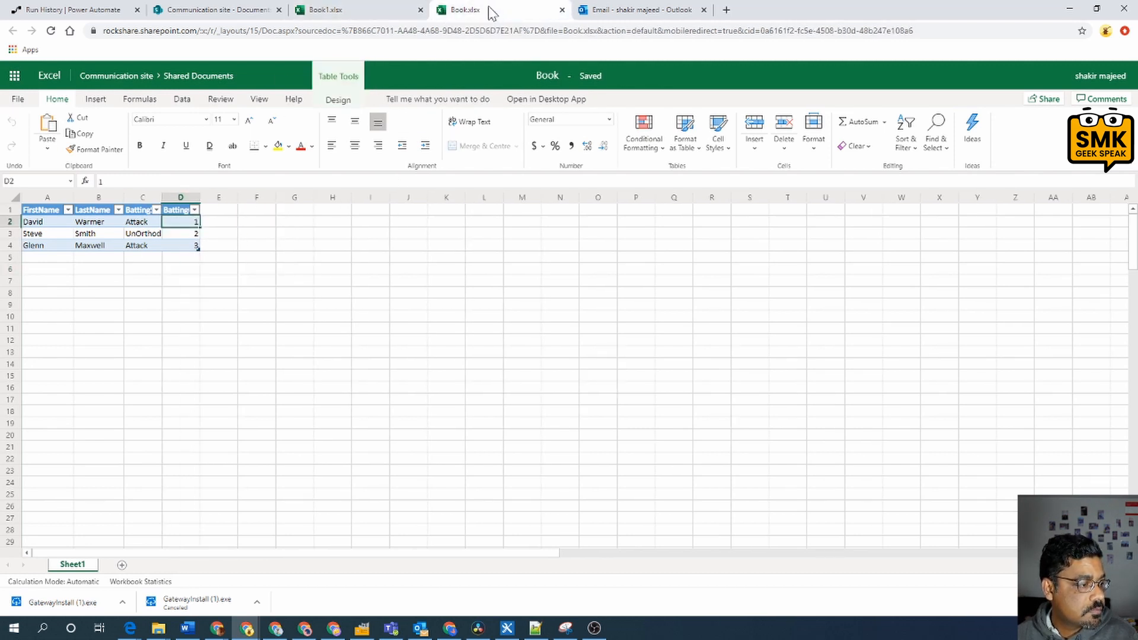